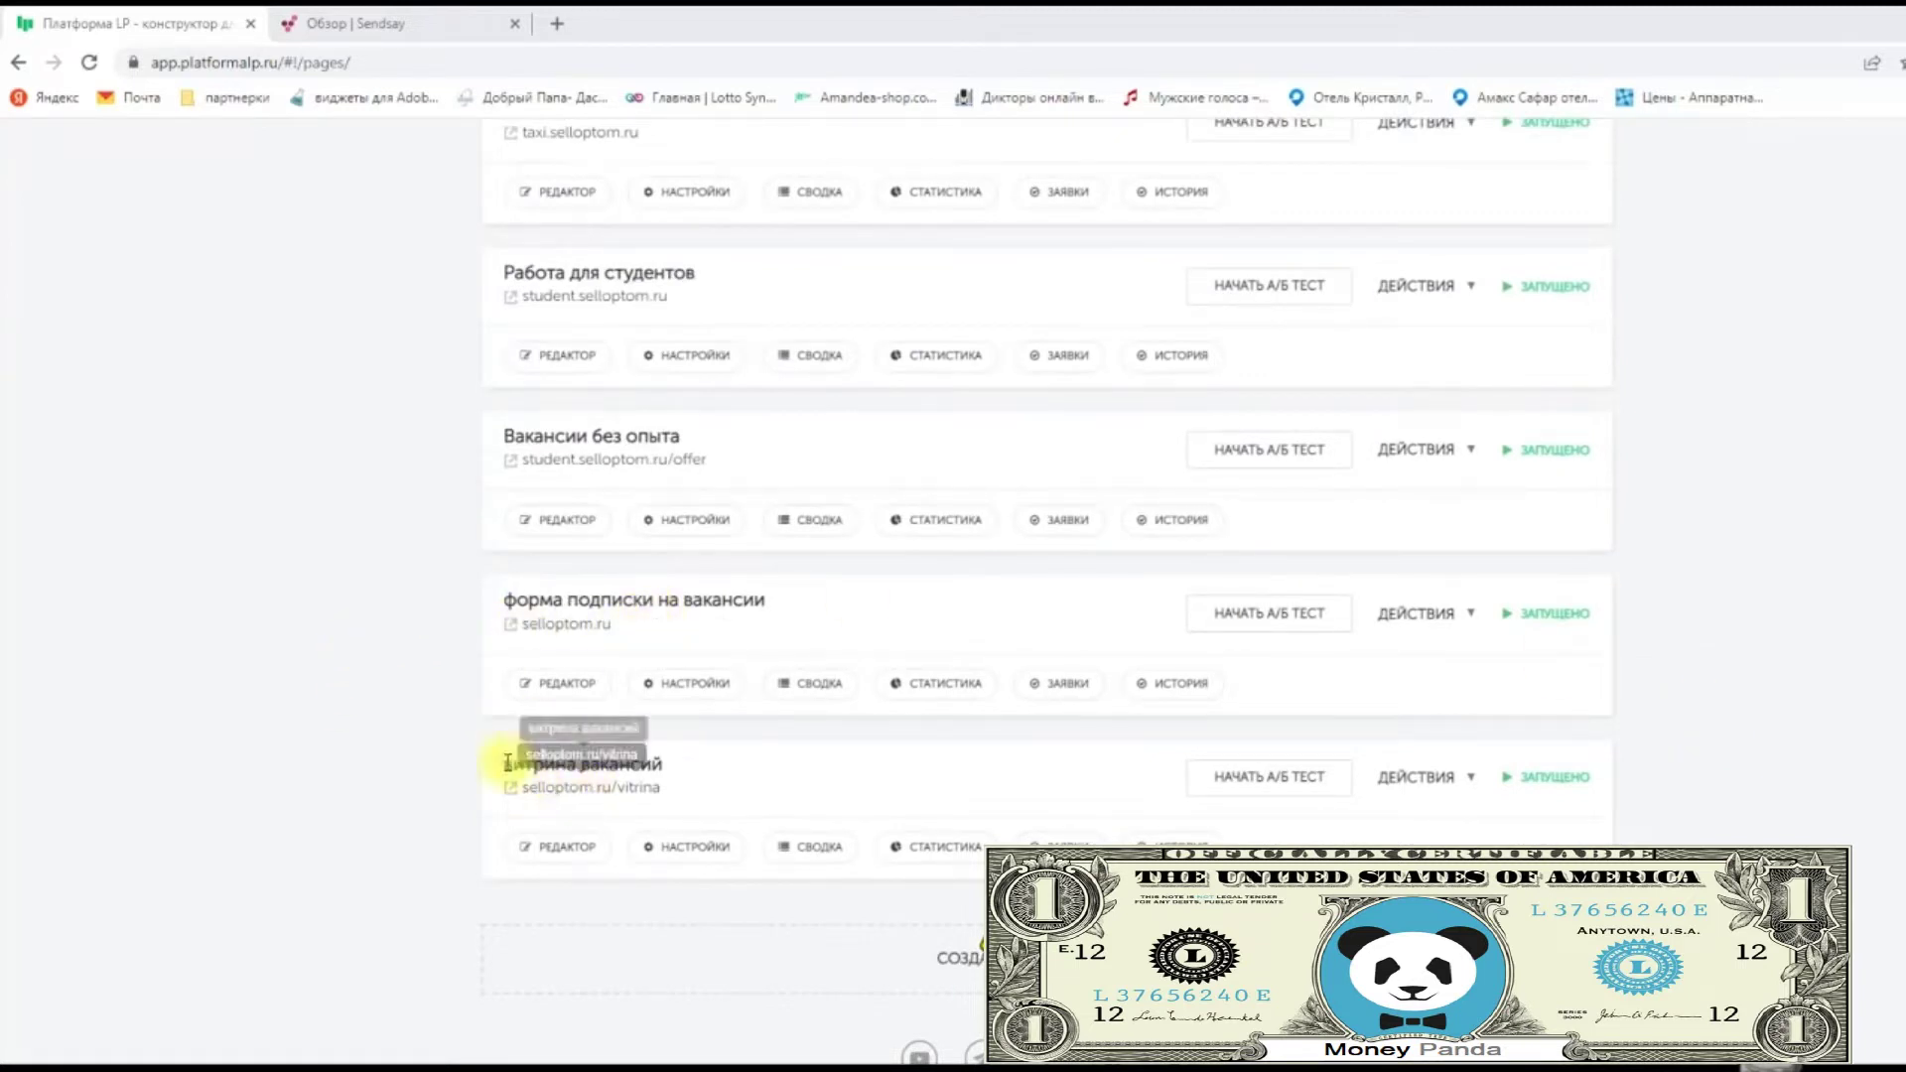
View the published "витрина вакансий" page, select its web address, and return to the list of pages.
click(557, 790)
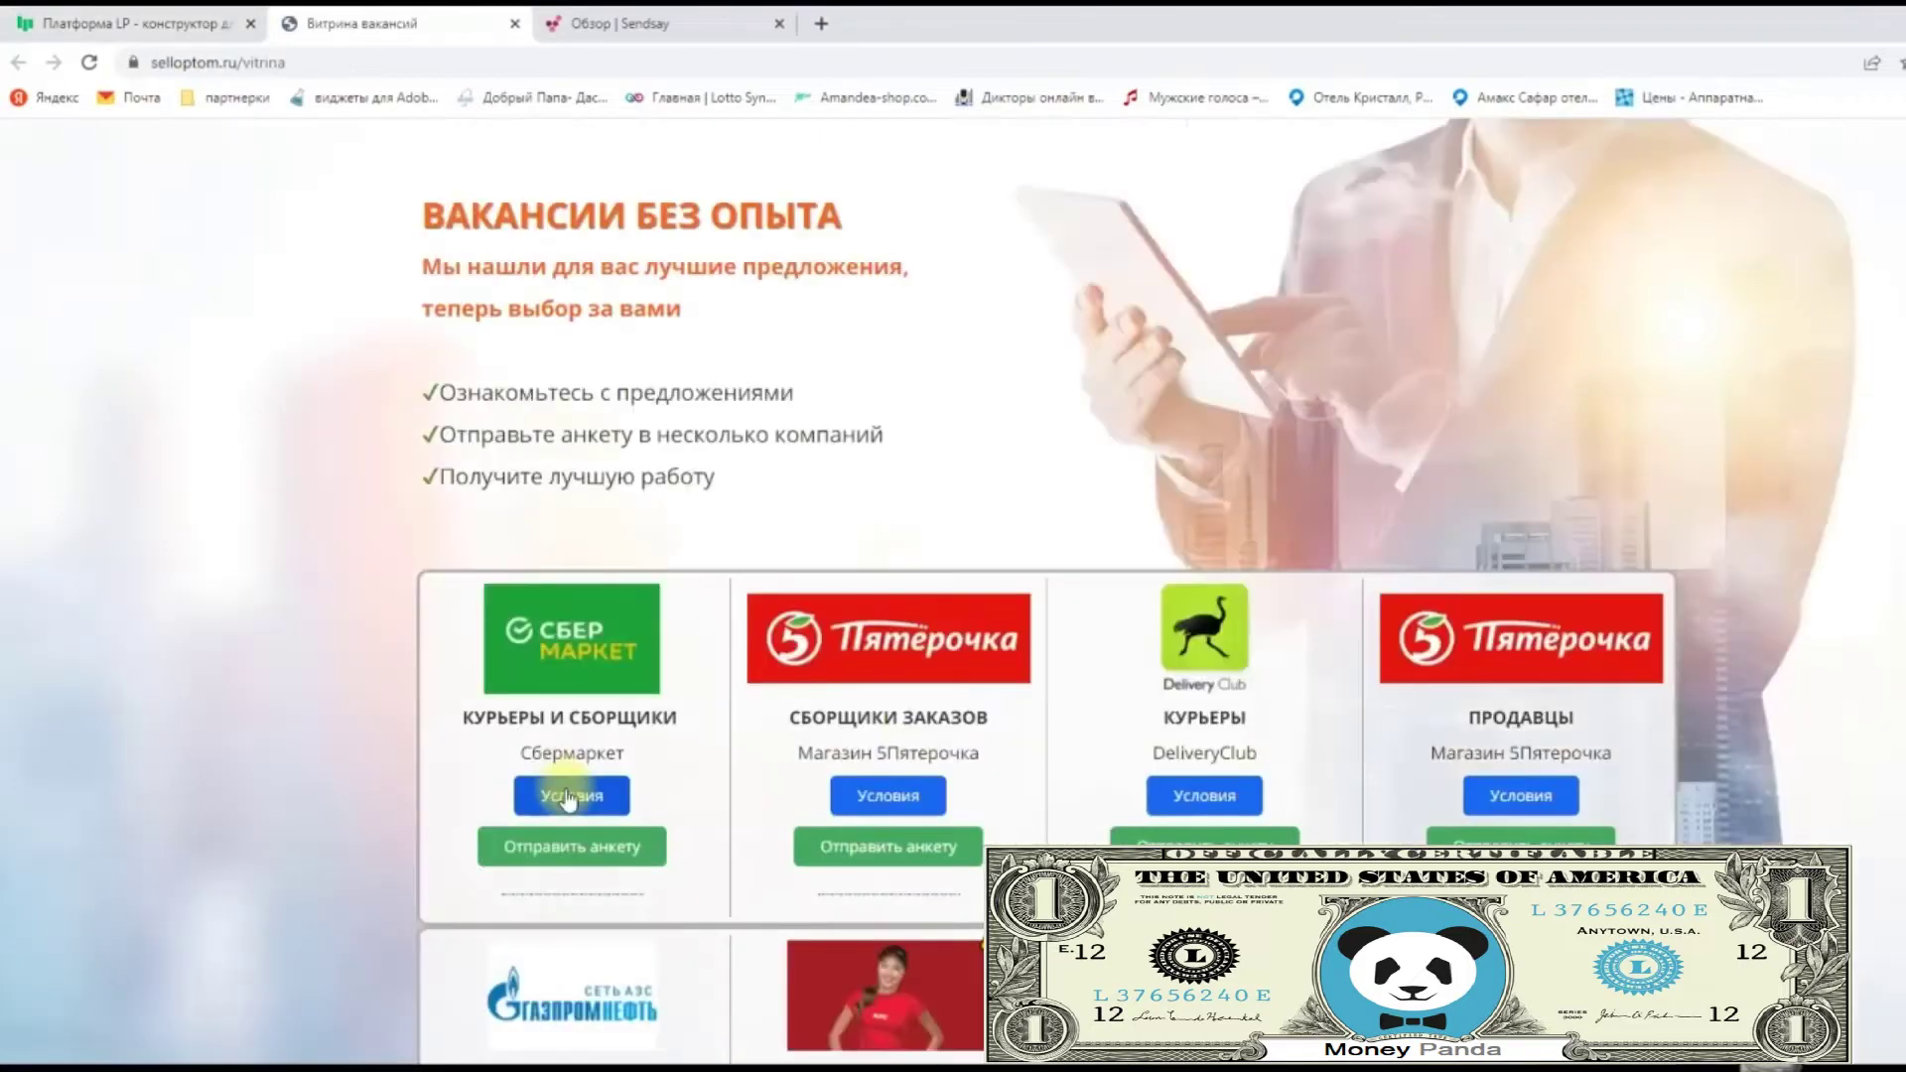
click(323, 58)
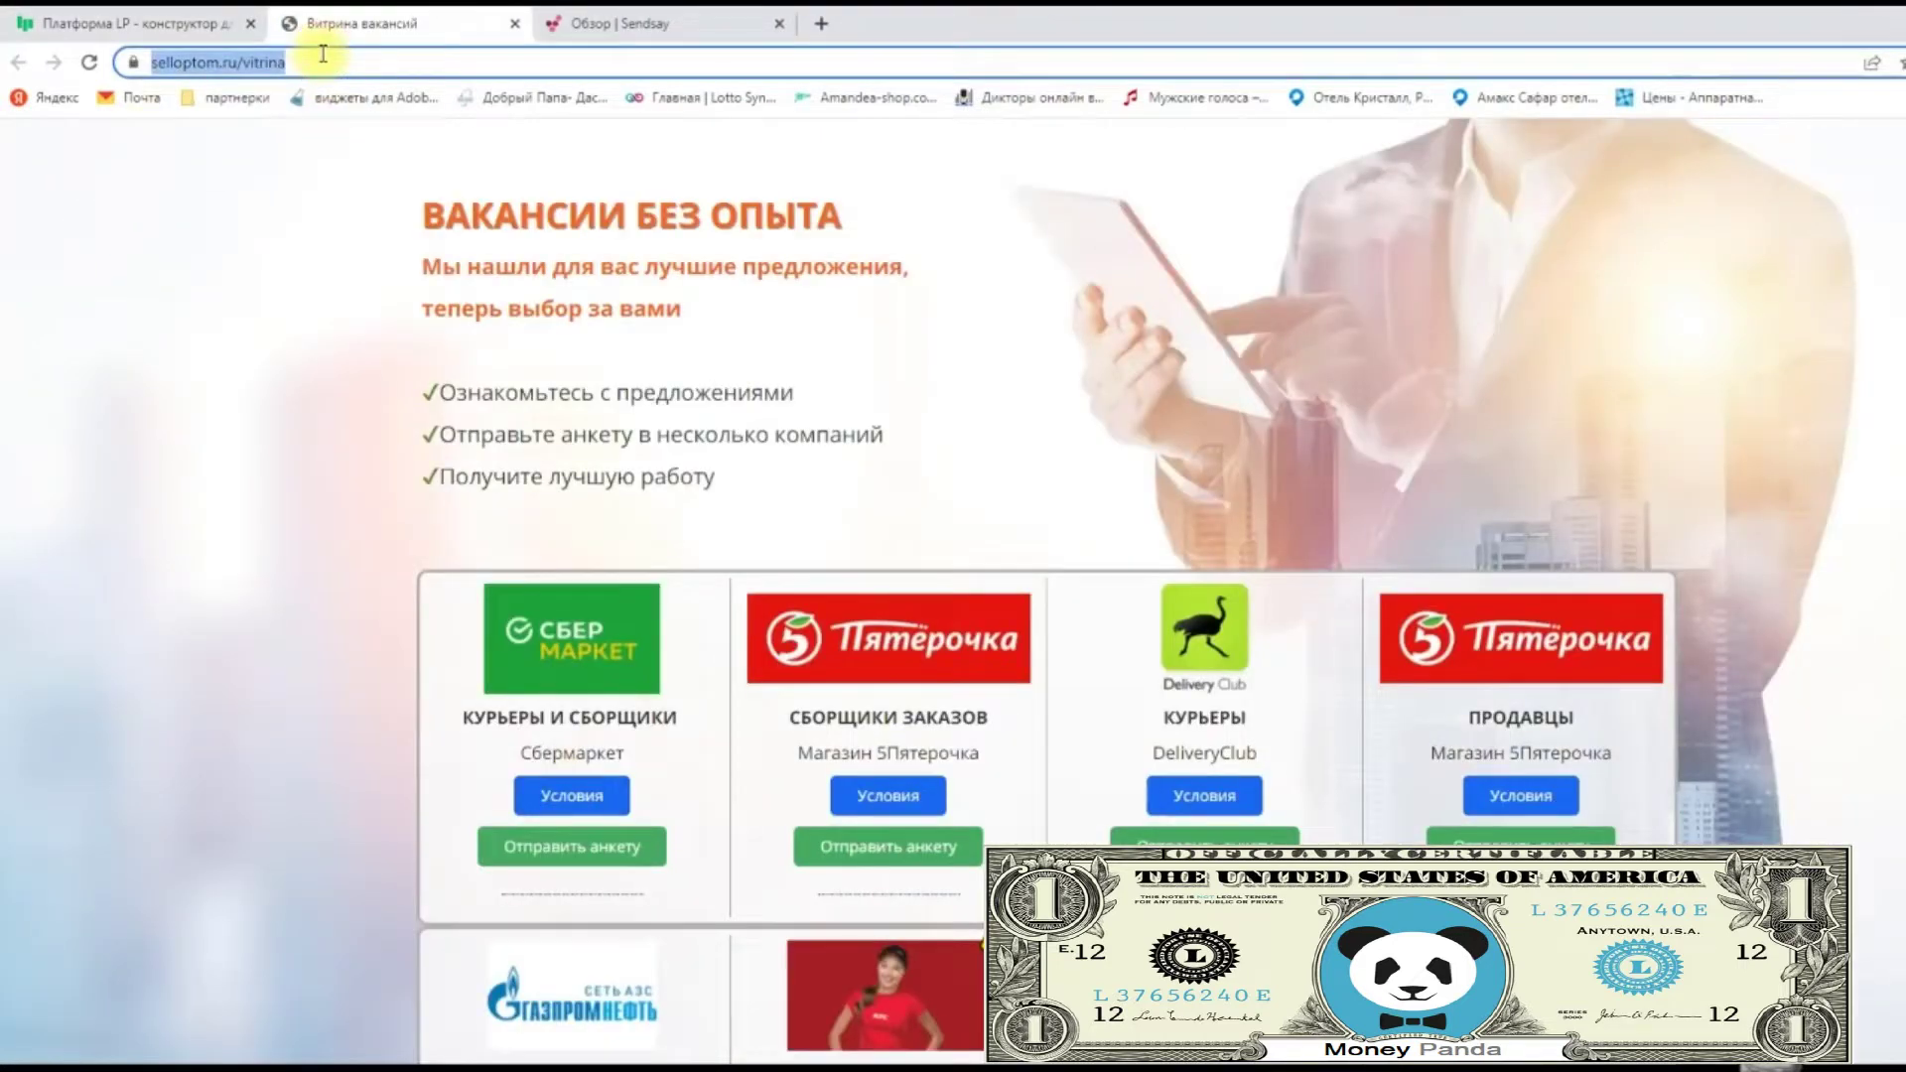
click(135, 22)
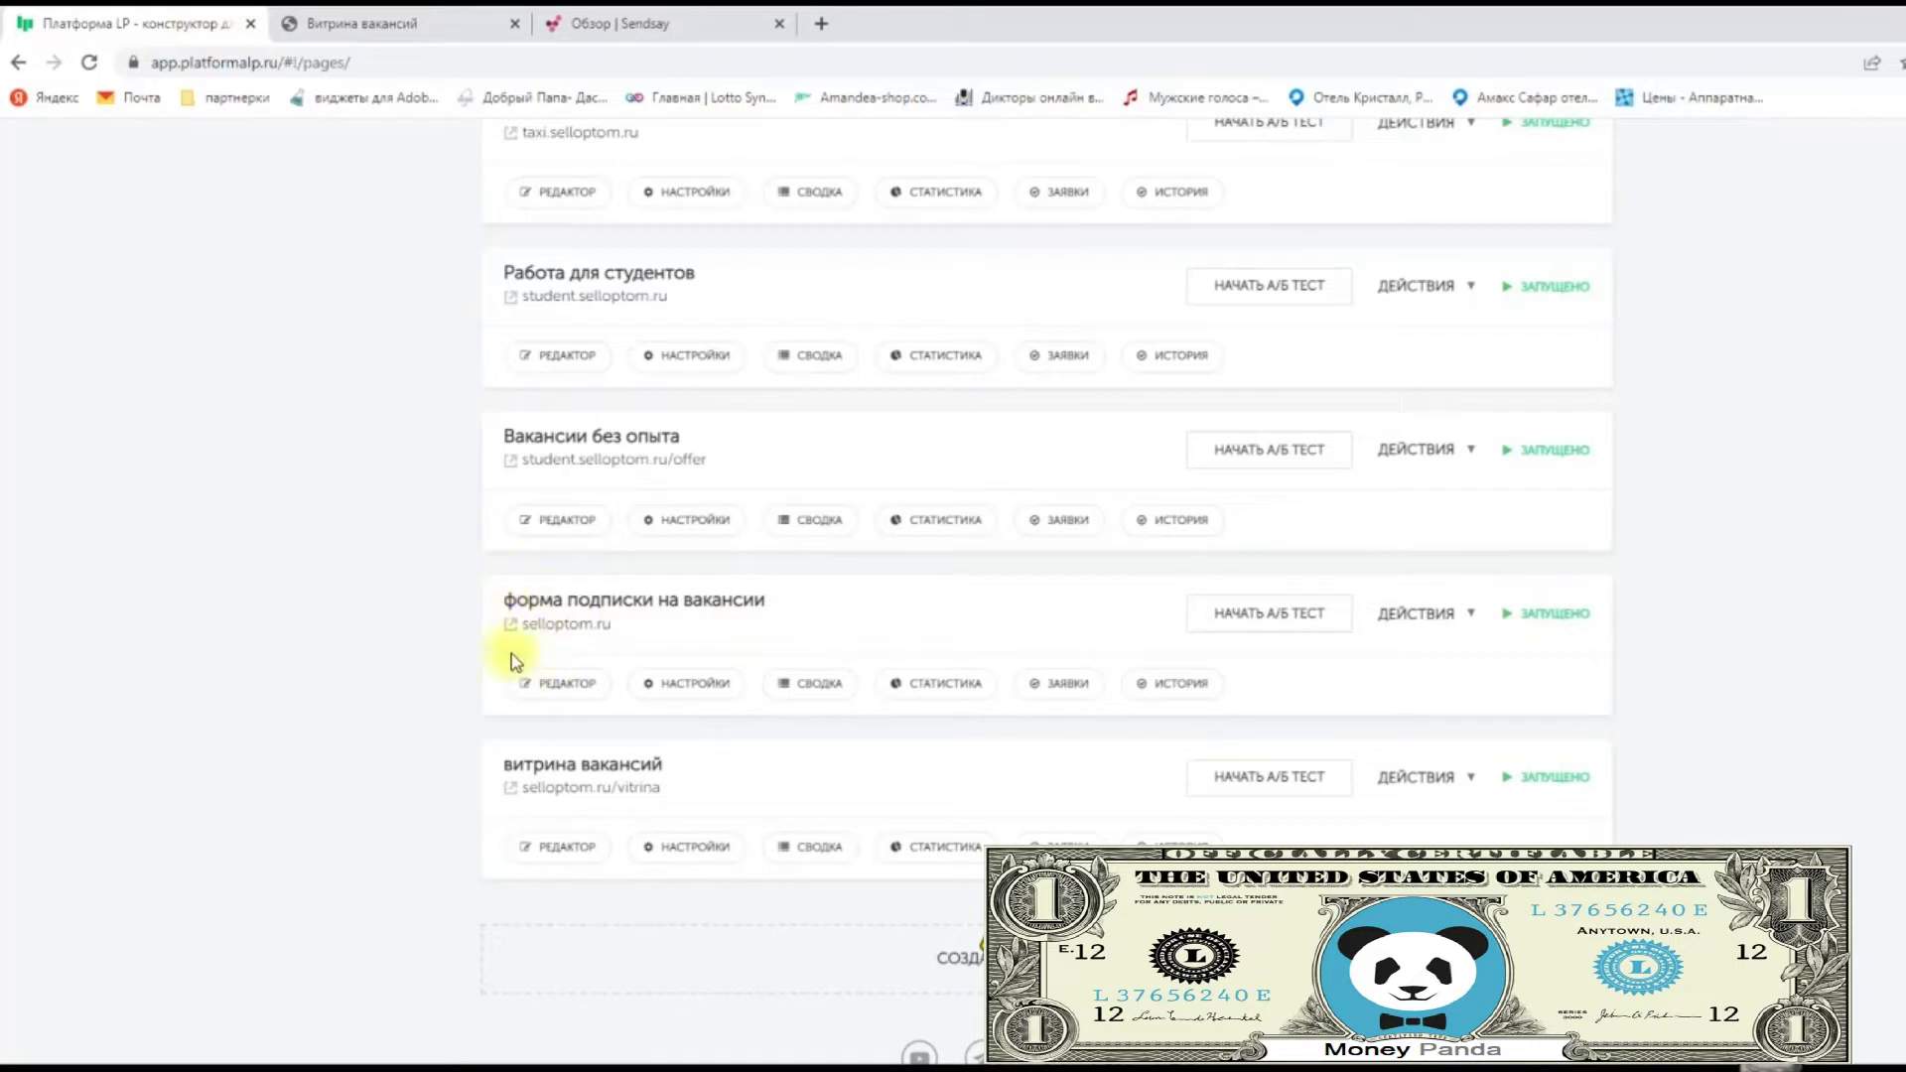
Open the "форма подписки на вакансии" page in the editor and review its sections from header to footer.
click(552, 695)
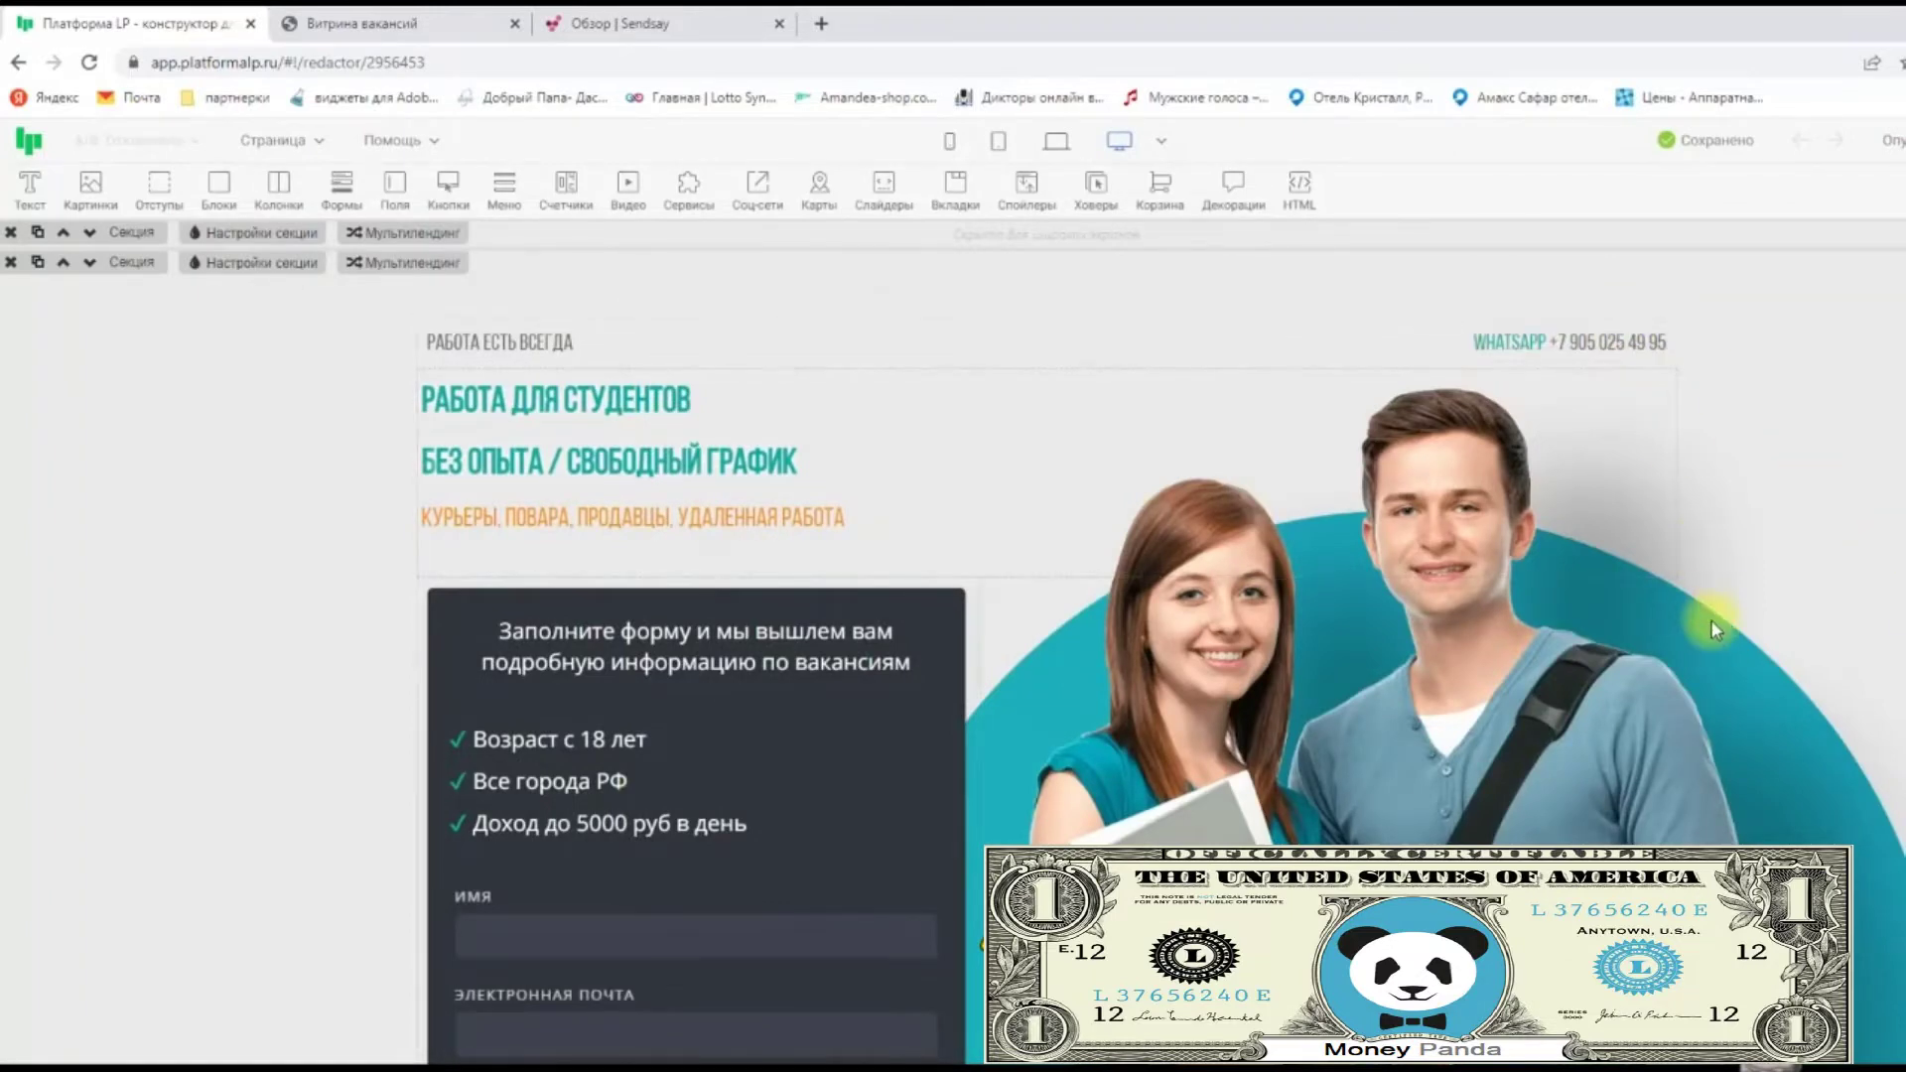
scroll(1755, 677, down, 10)
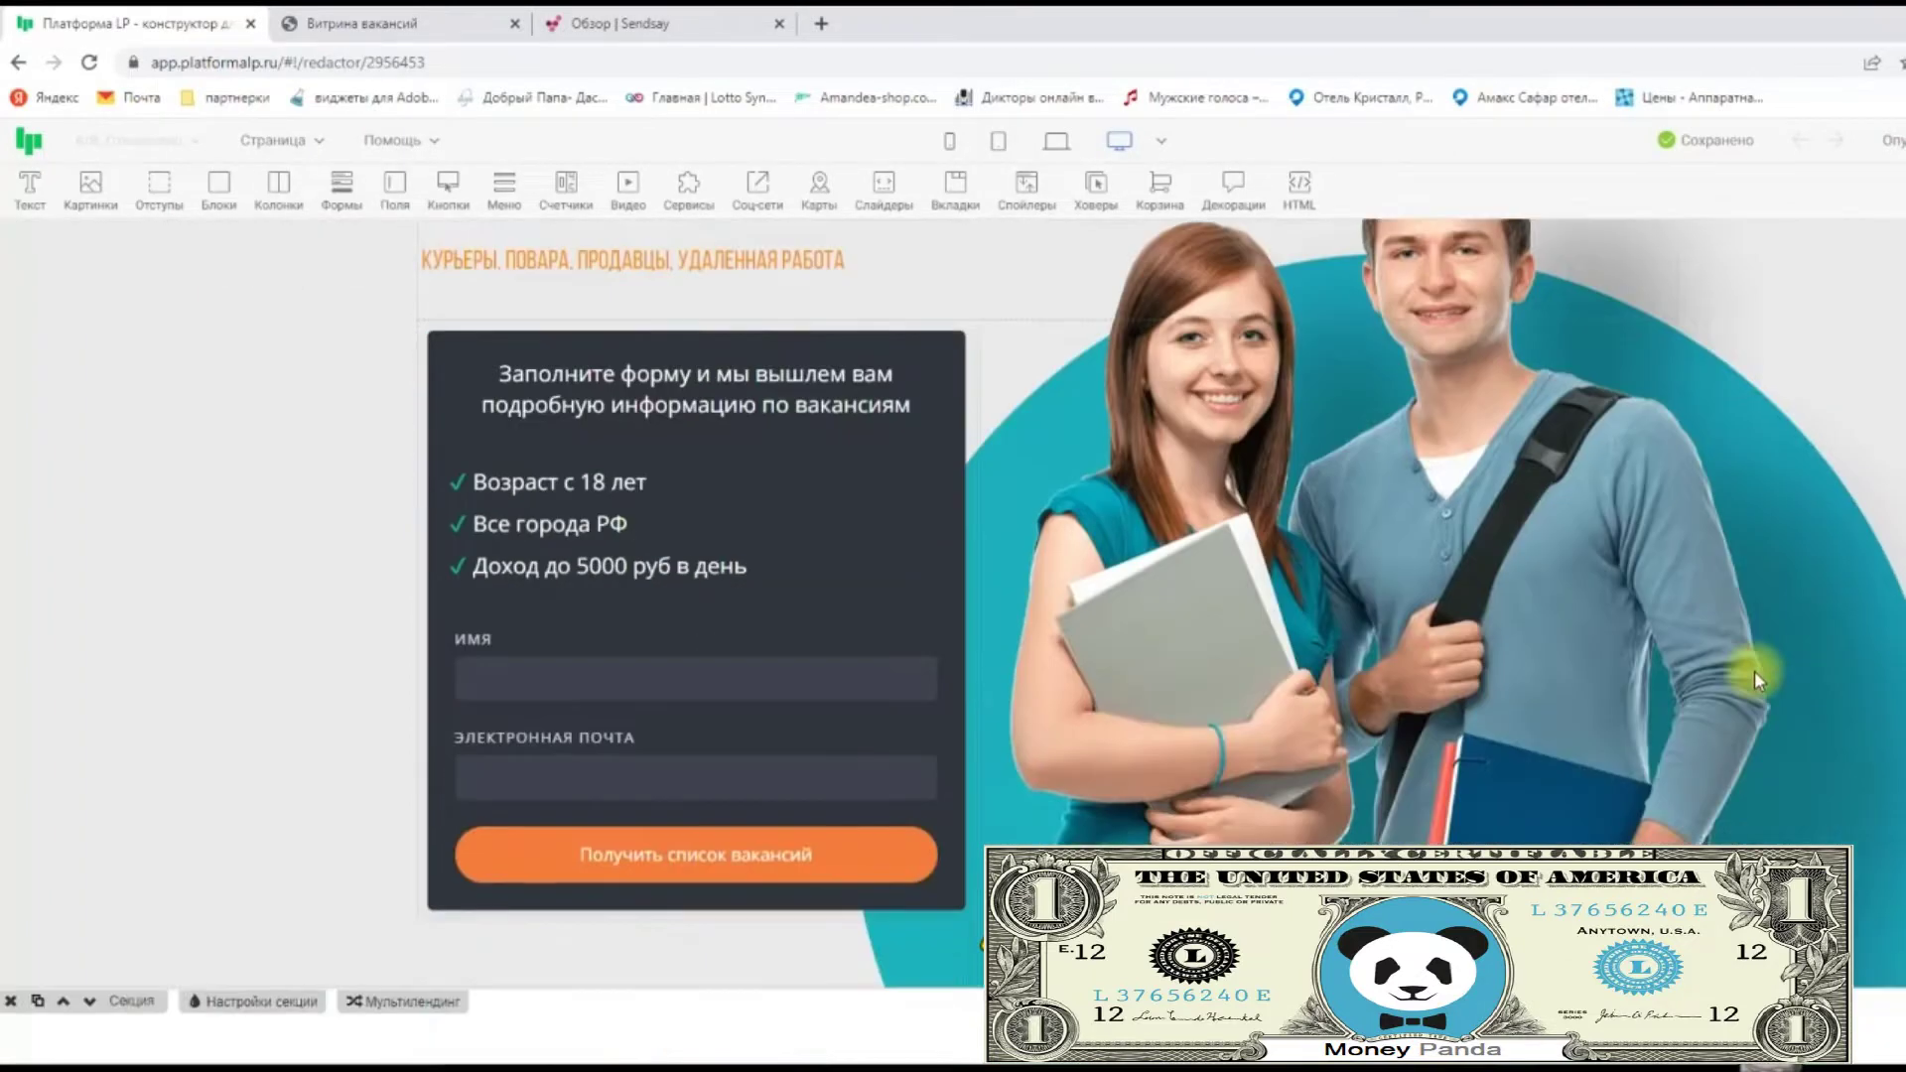
scroll(1755, 678, up, 5)
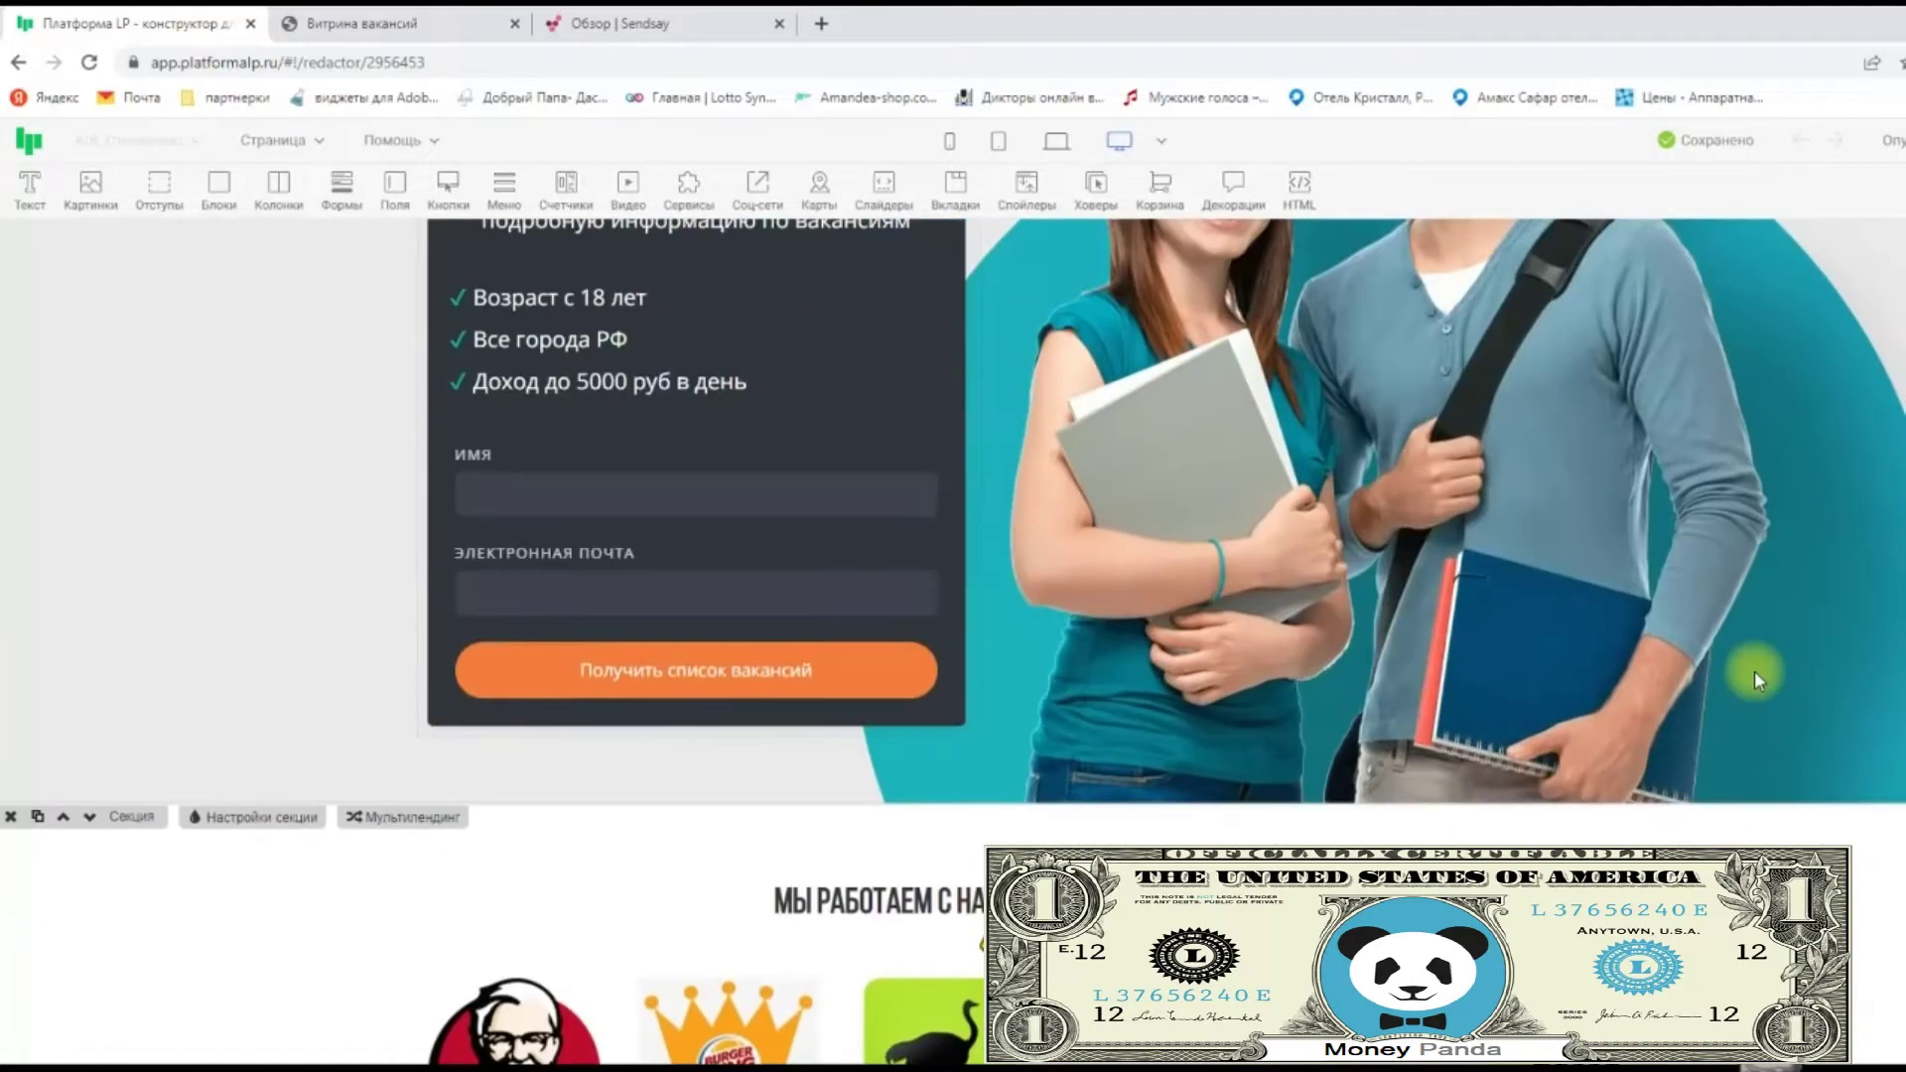
scroll(1754, 675, down, 4)
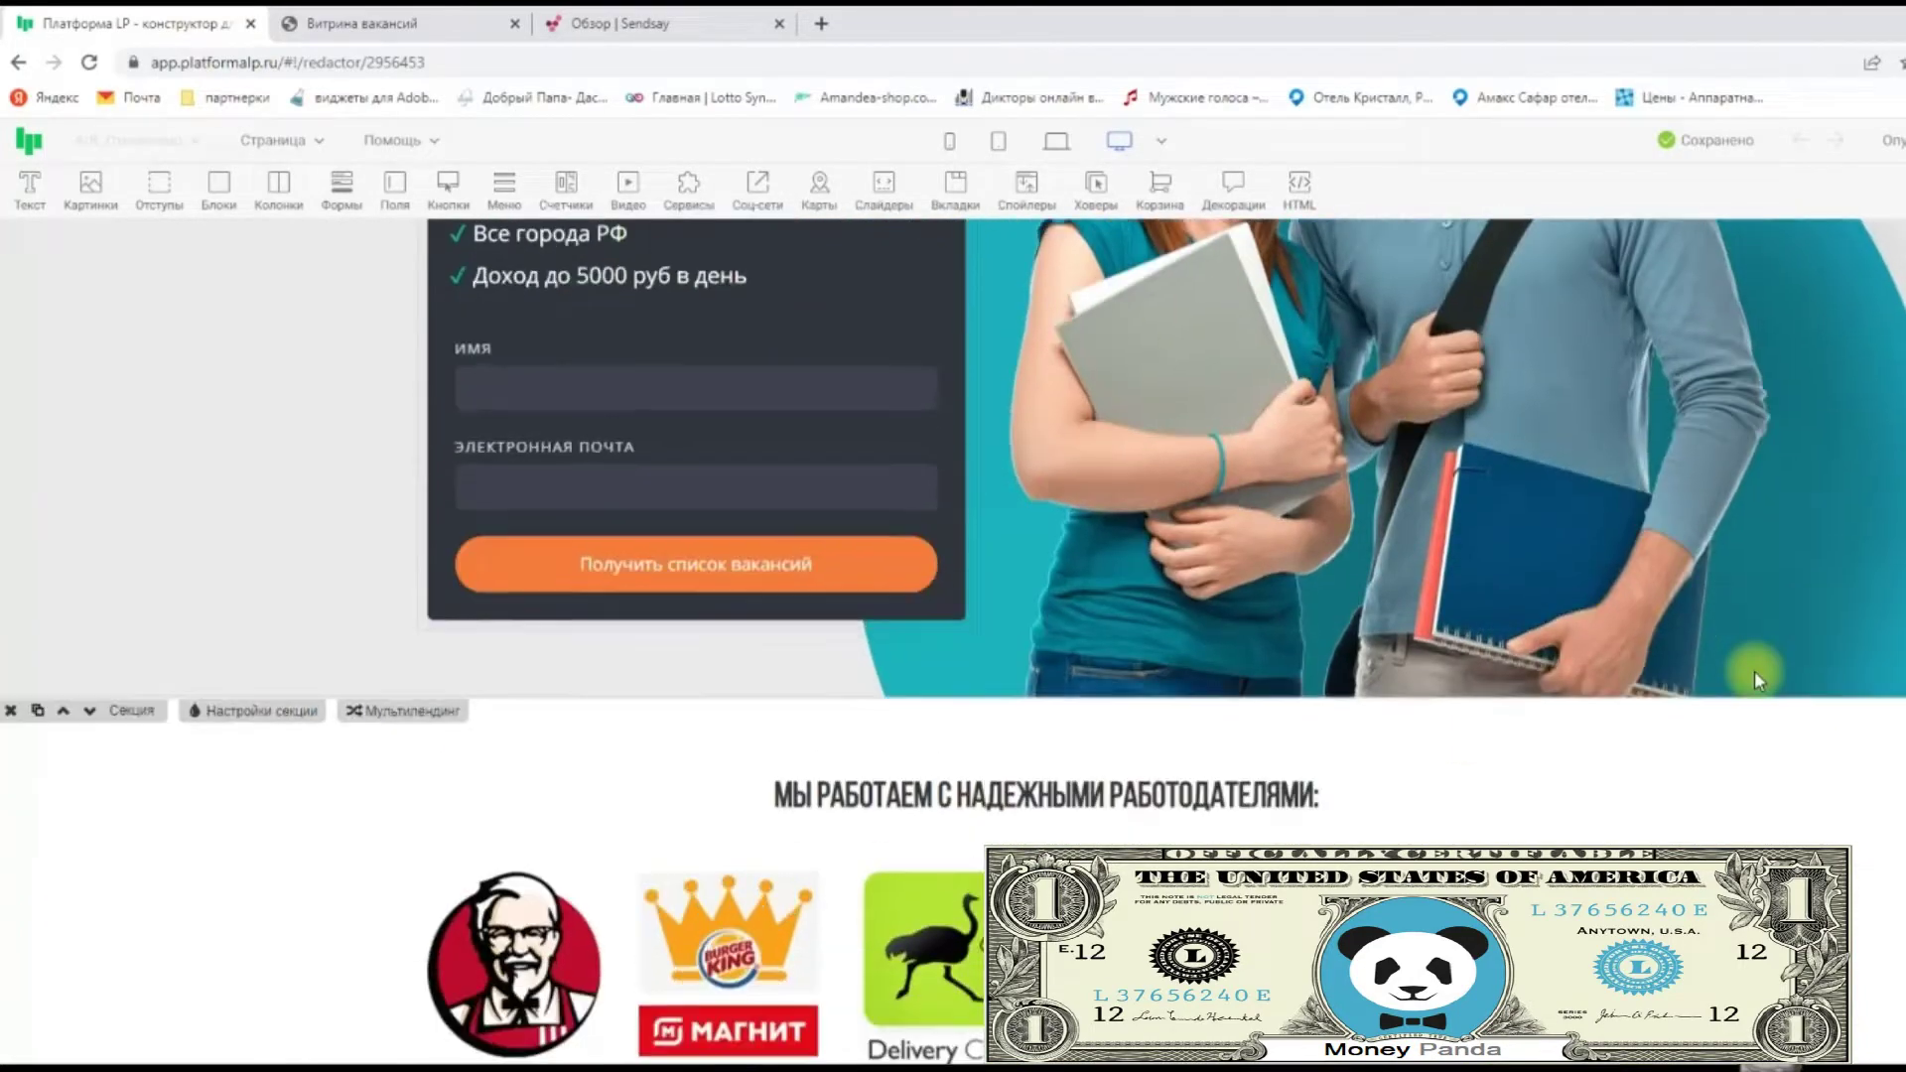
scroll(1758, 679, up, 2)
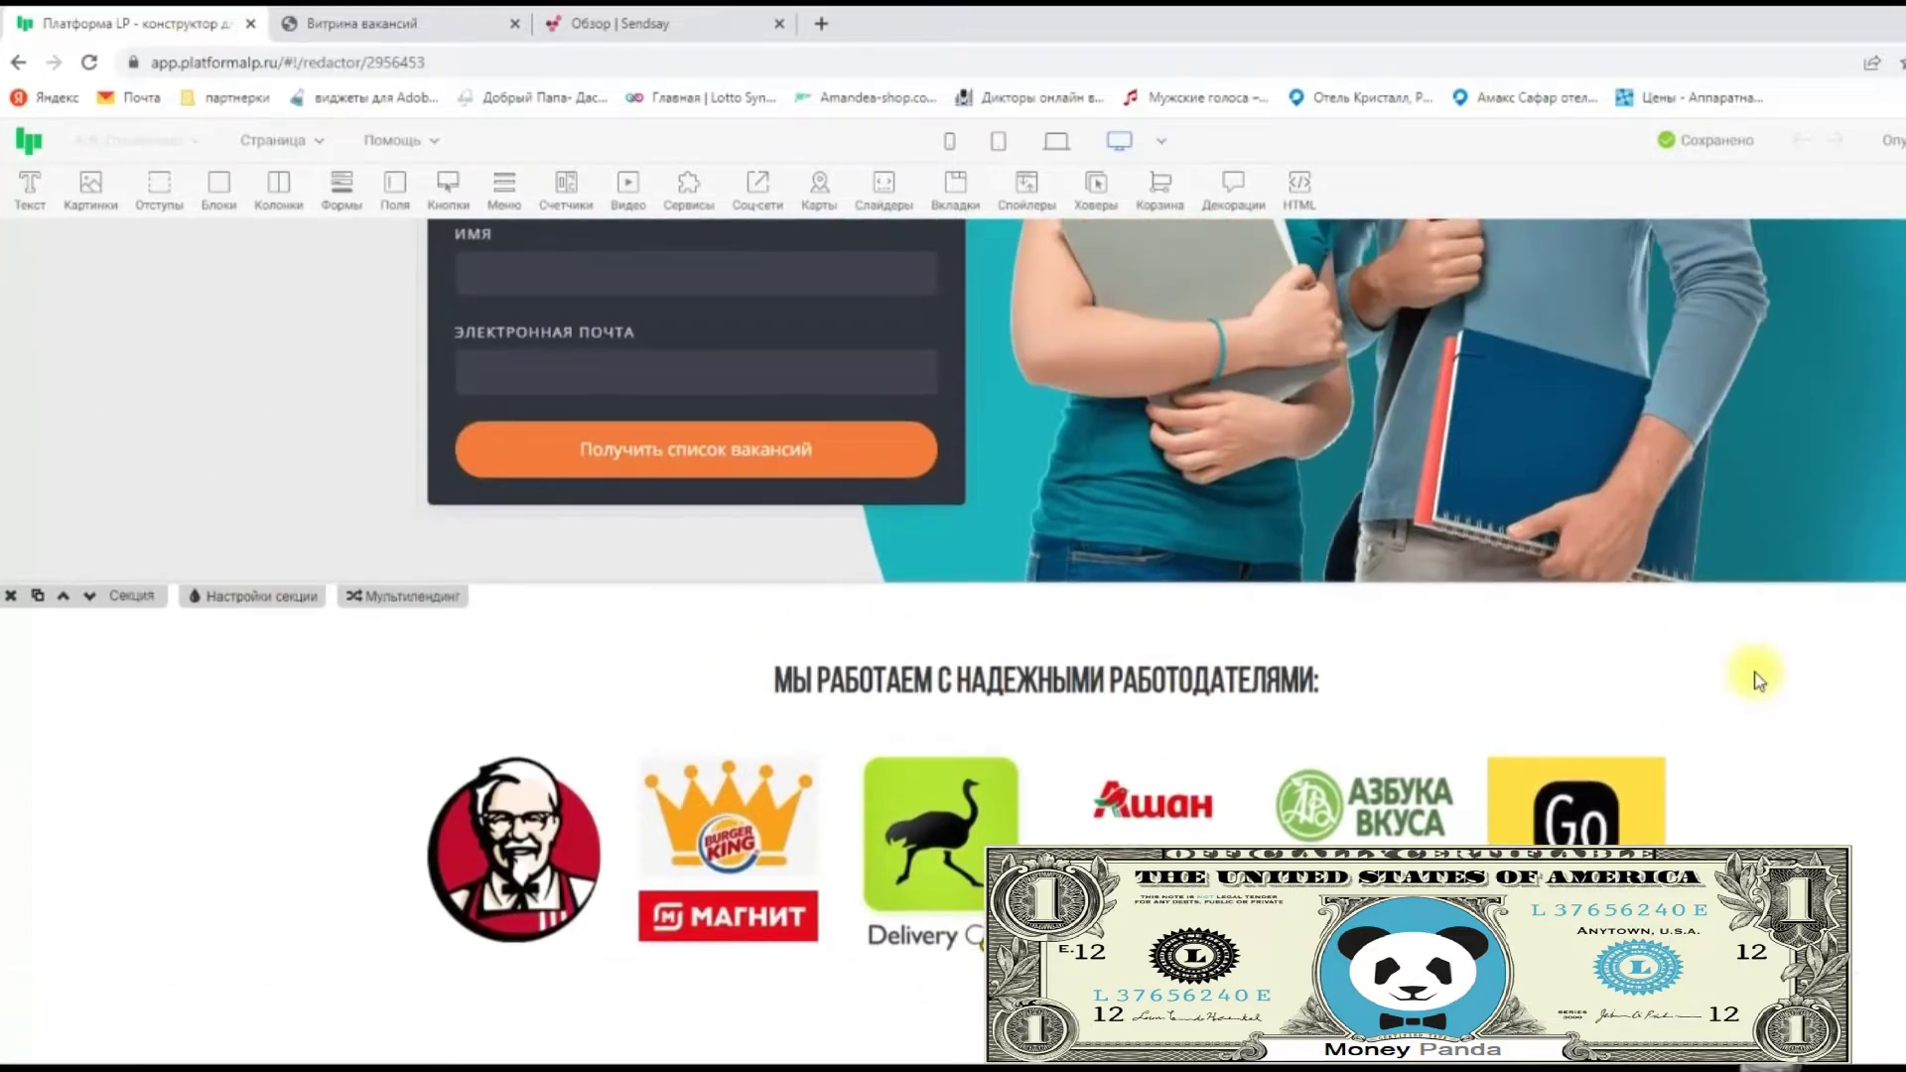
scroll(1759, 679, down, 2)
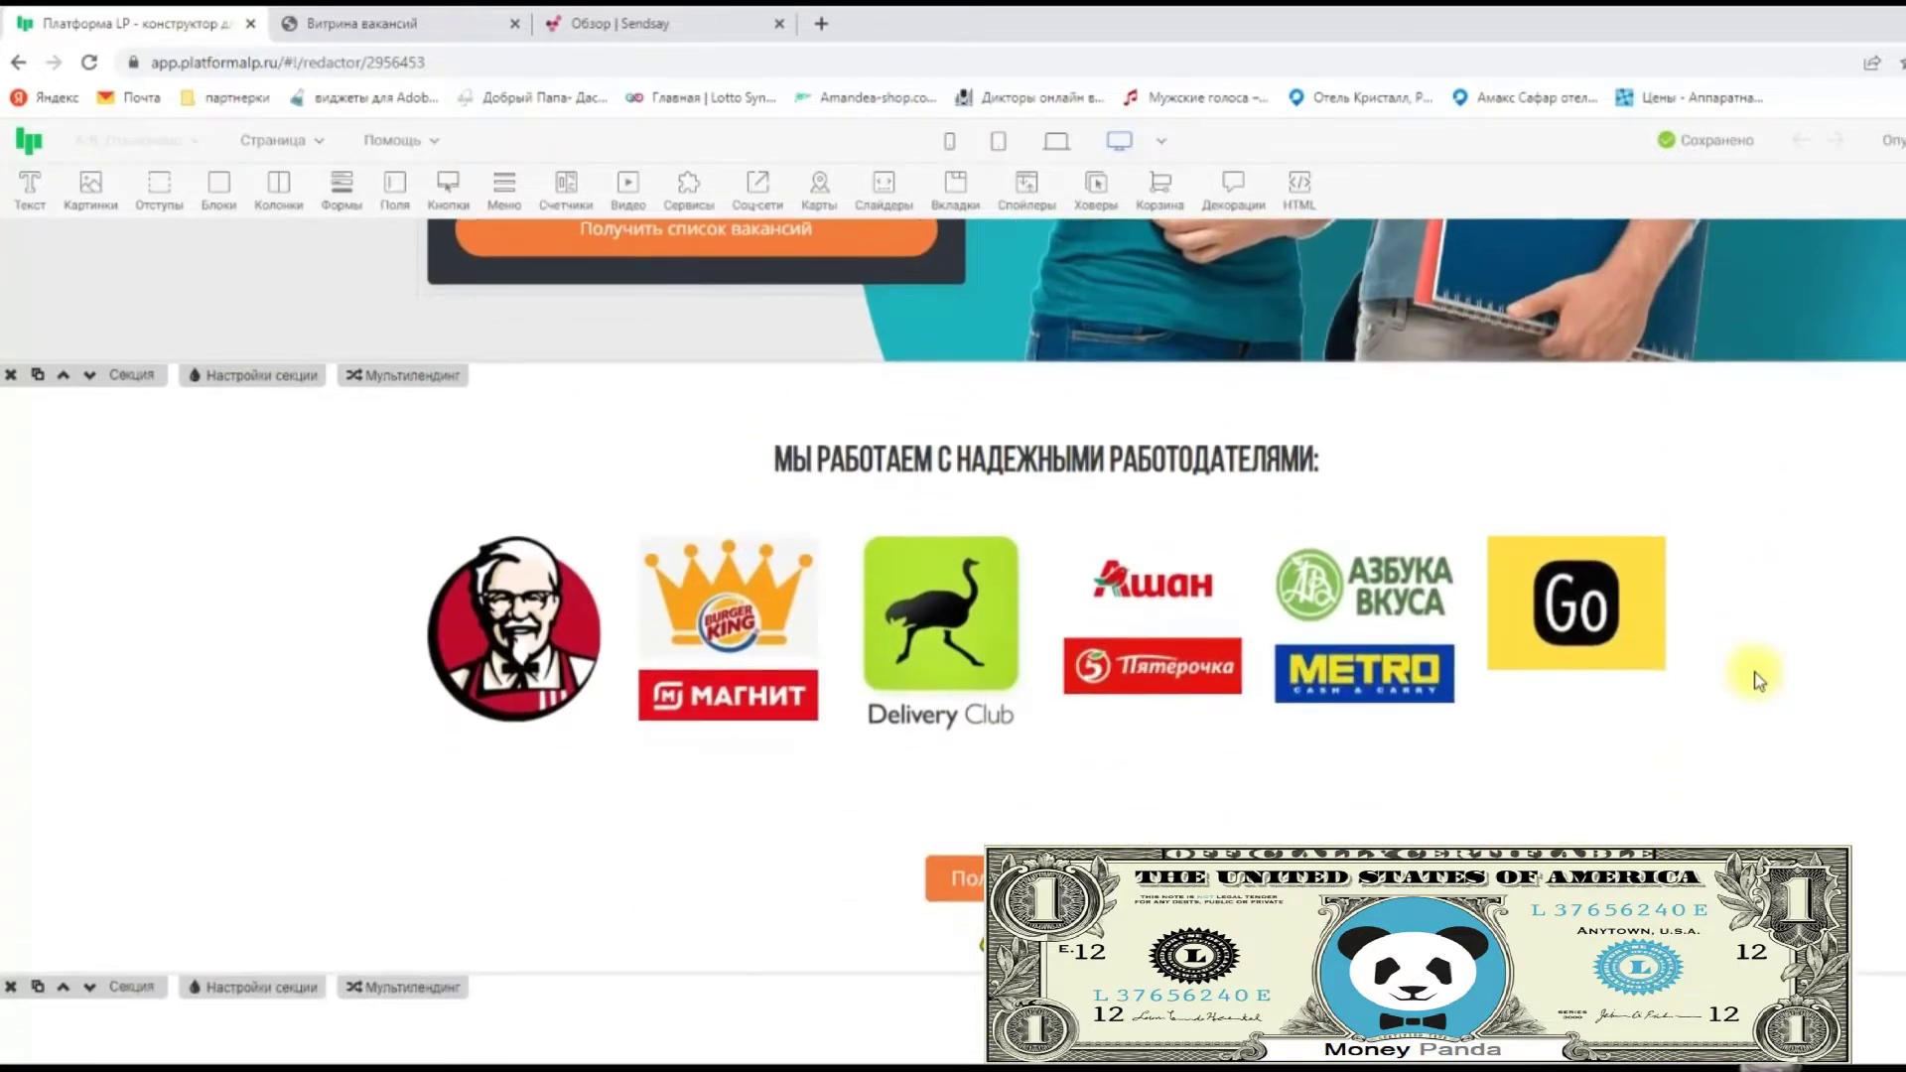
scroll(1758, 680, down, 6)
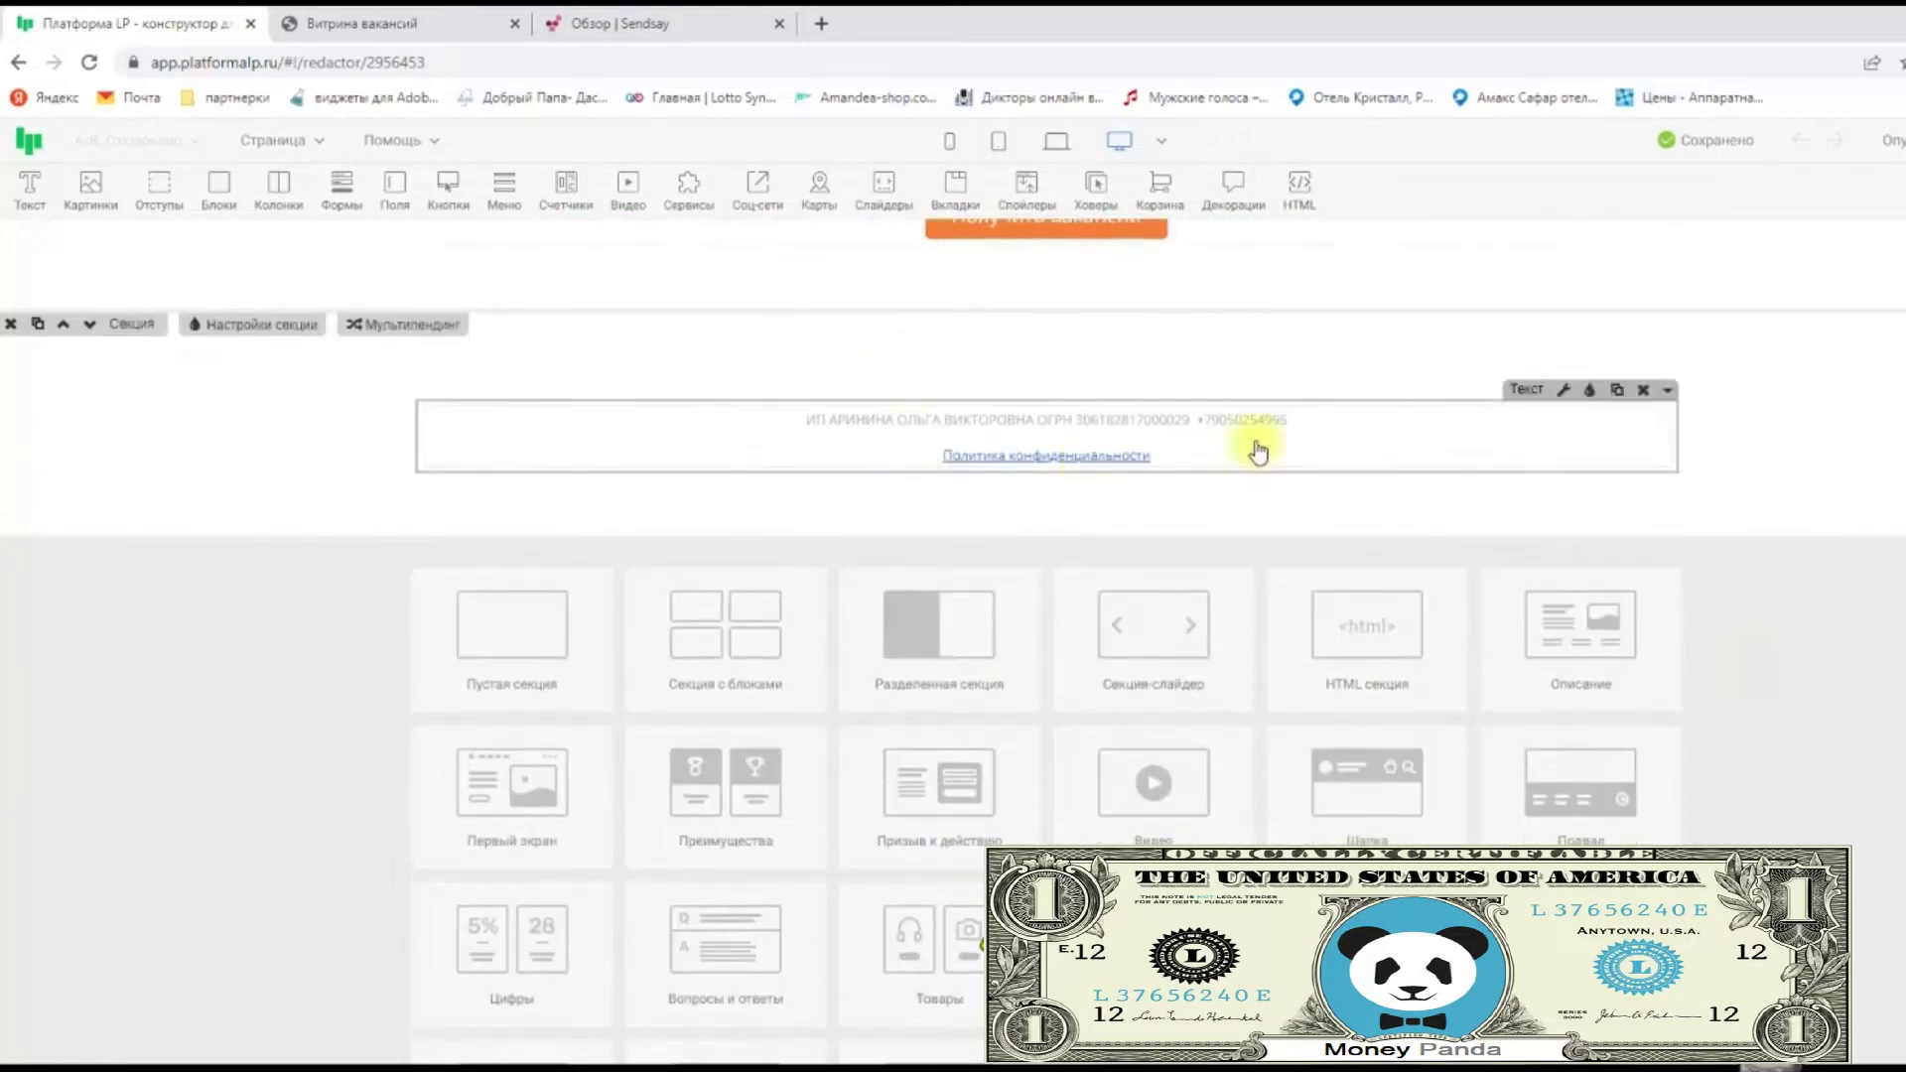
scroll(1731, 494, up, 10)
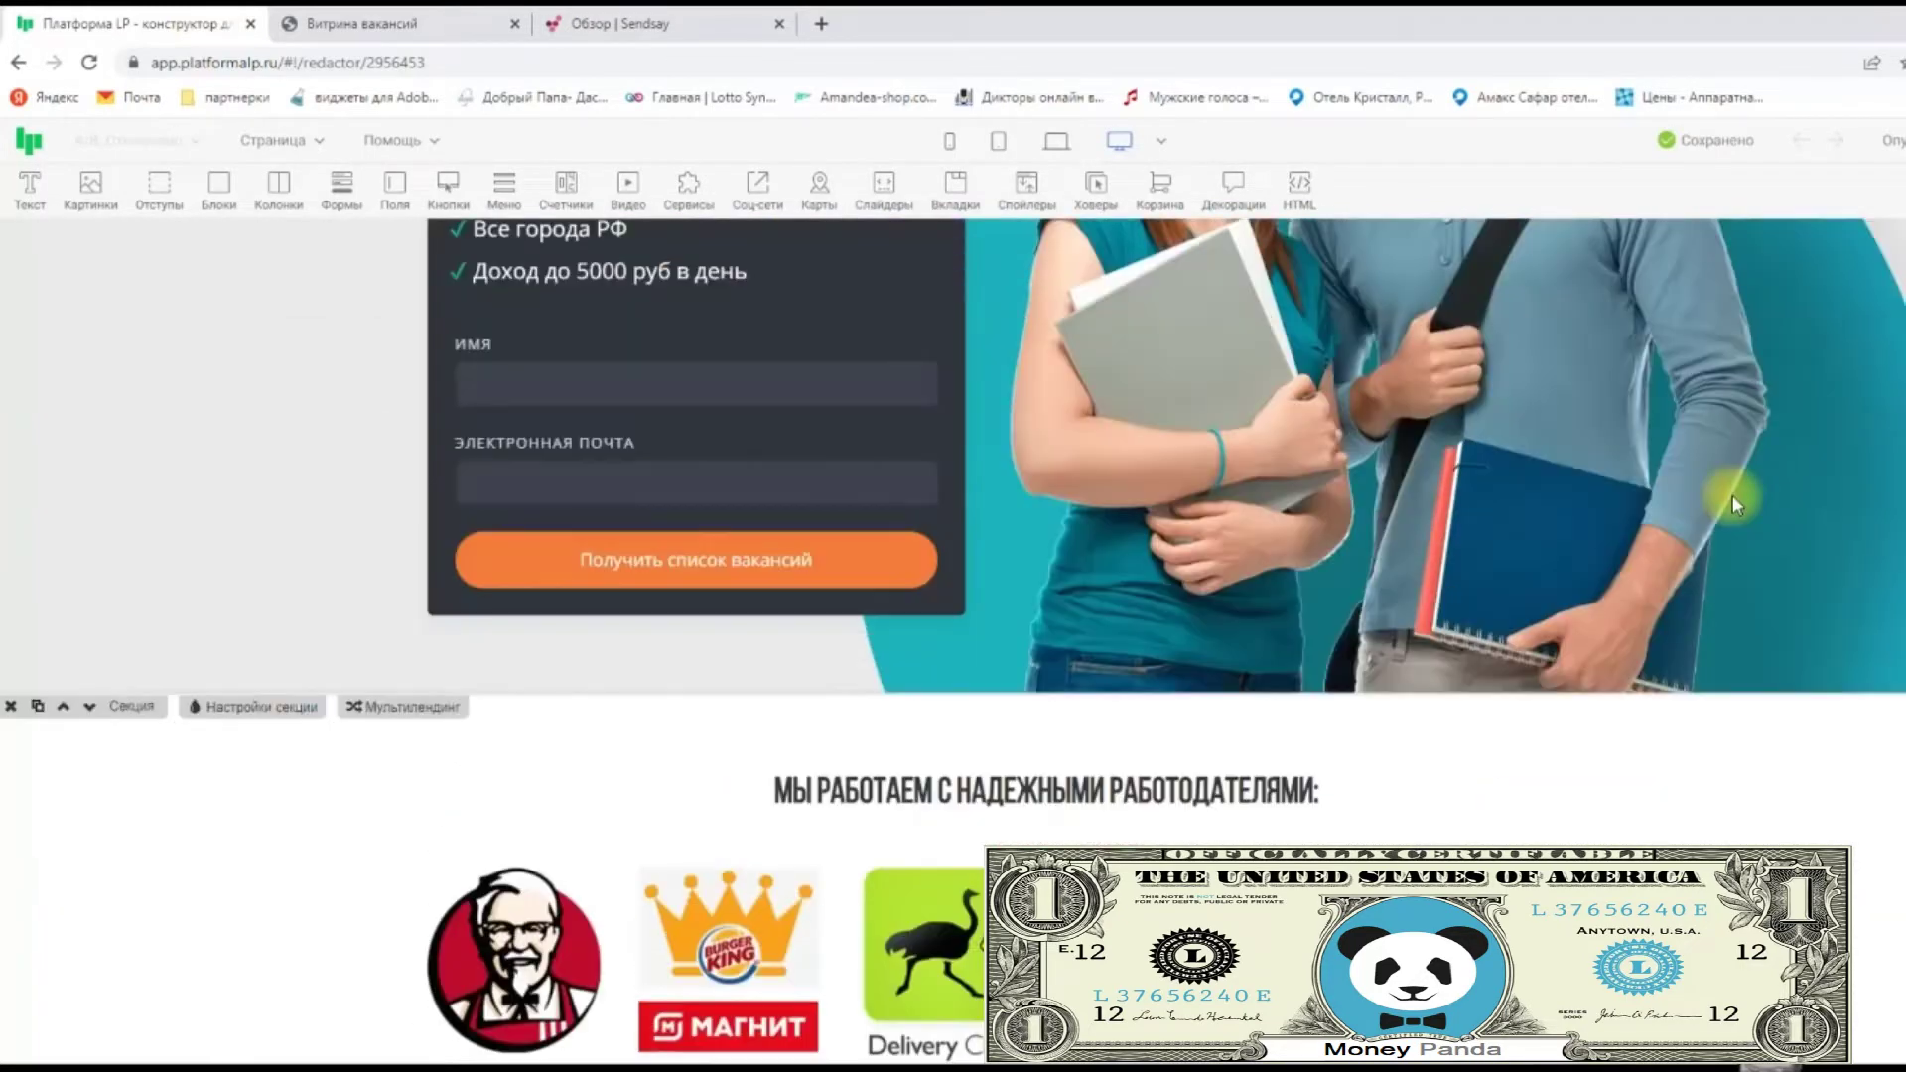
scroll(1732, 494, down, 4)
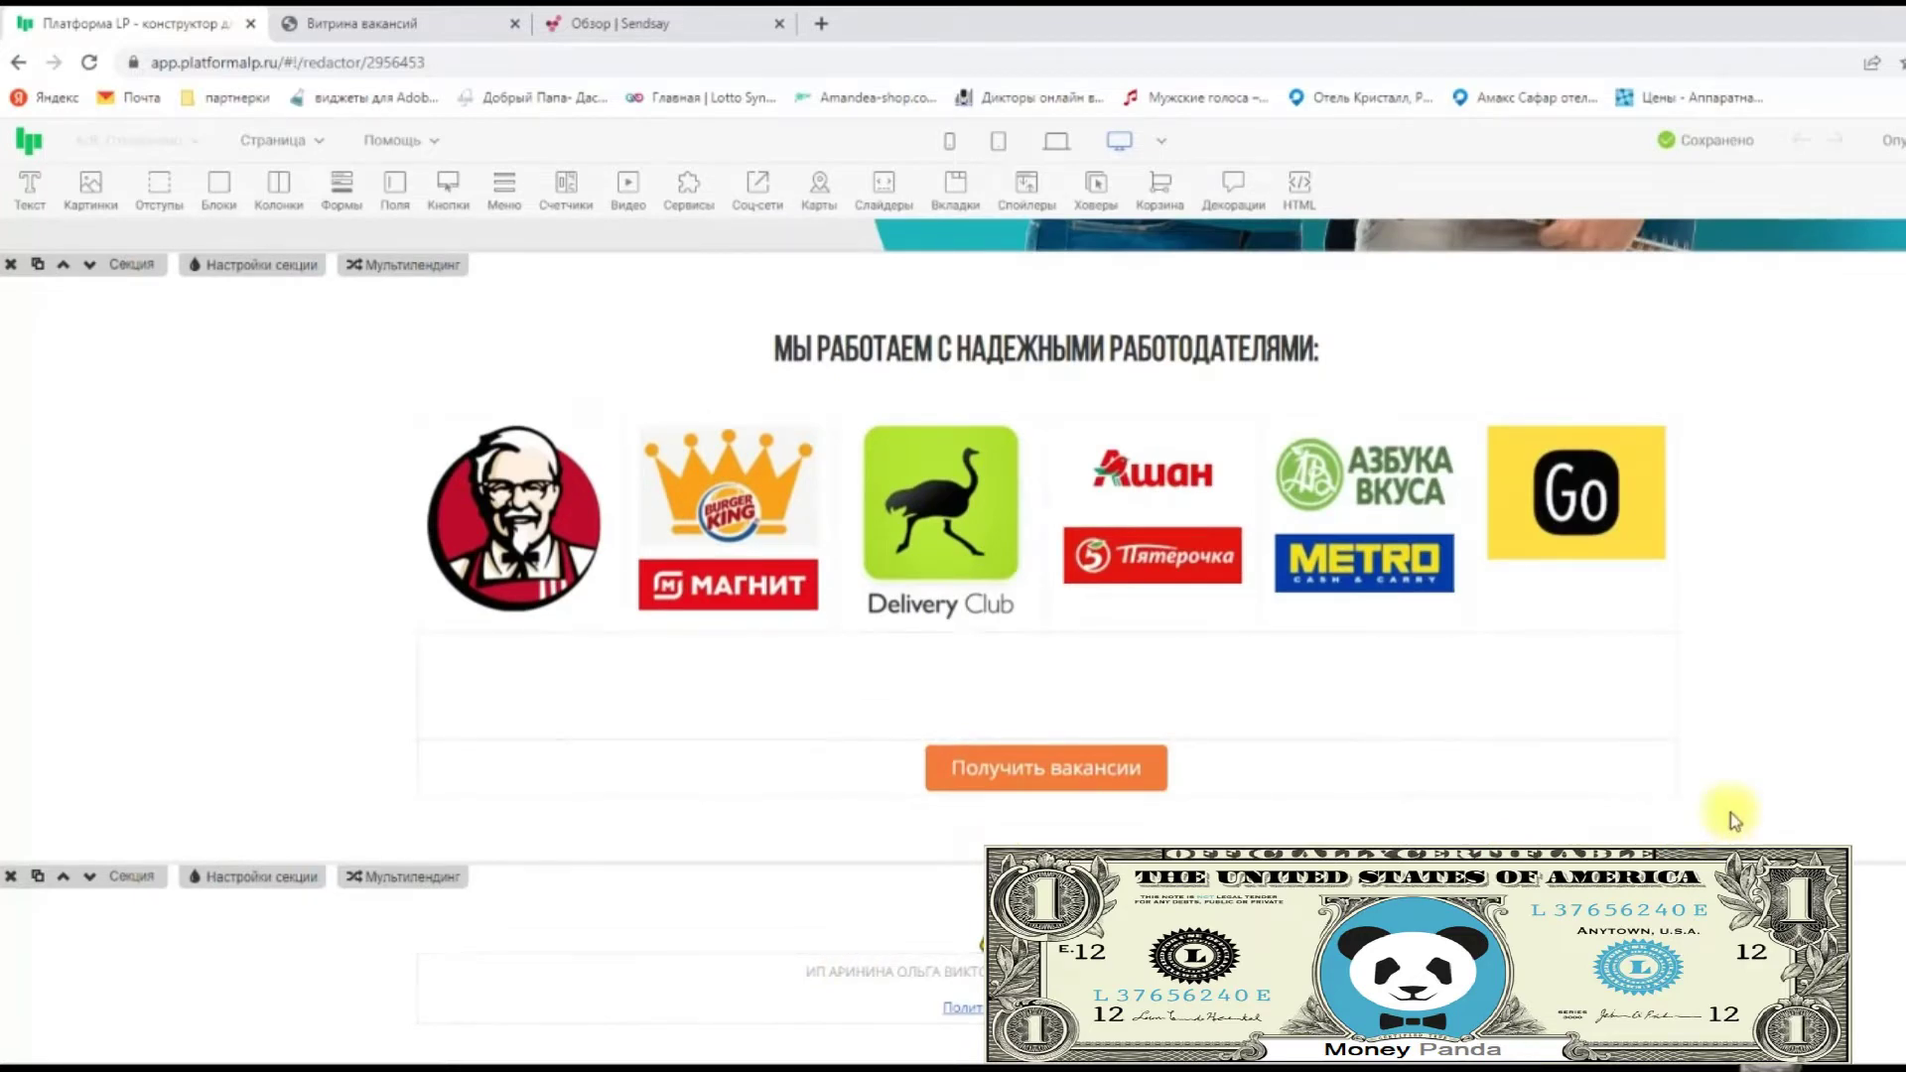
scroll(1730, 816, up, 5)
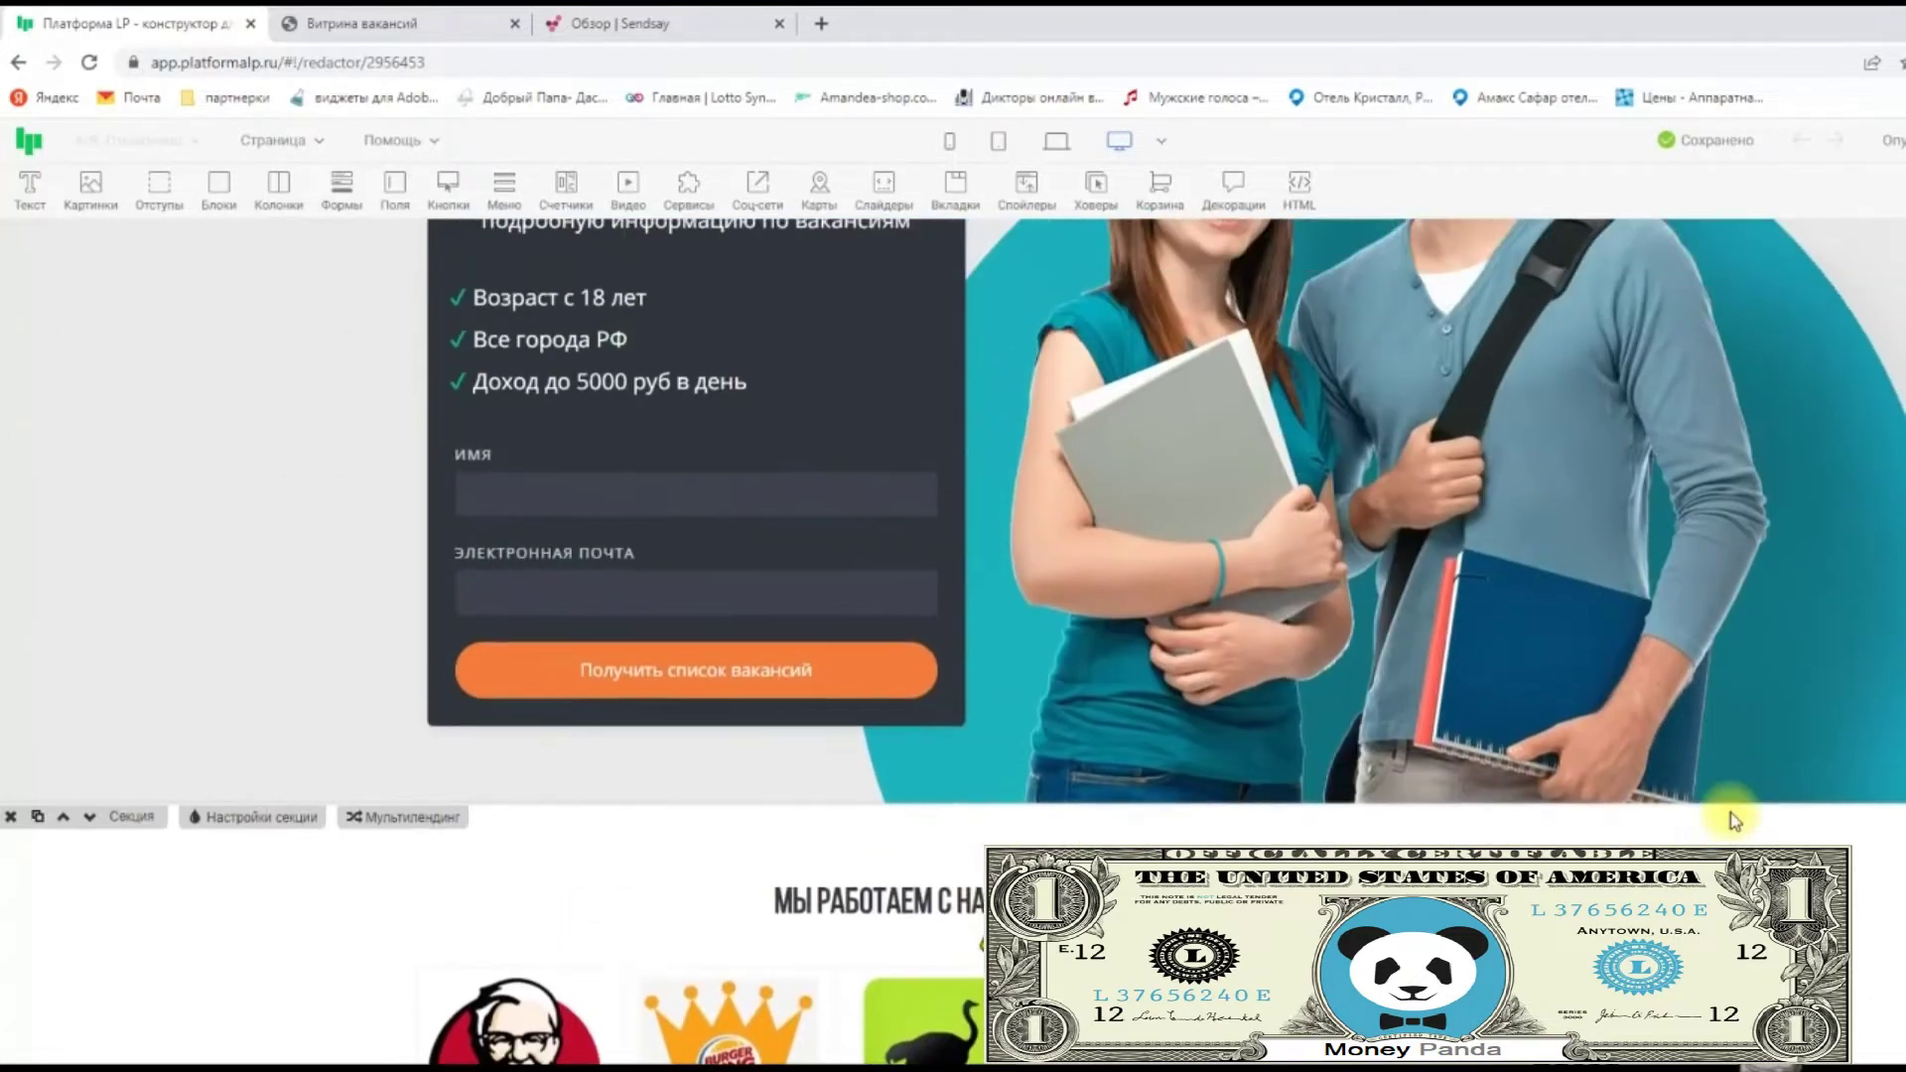
scroll(1732, 819, up, 3)
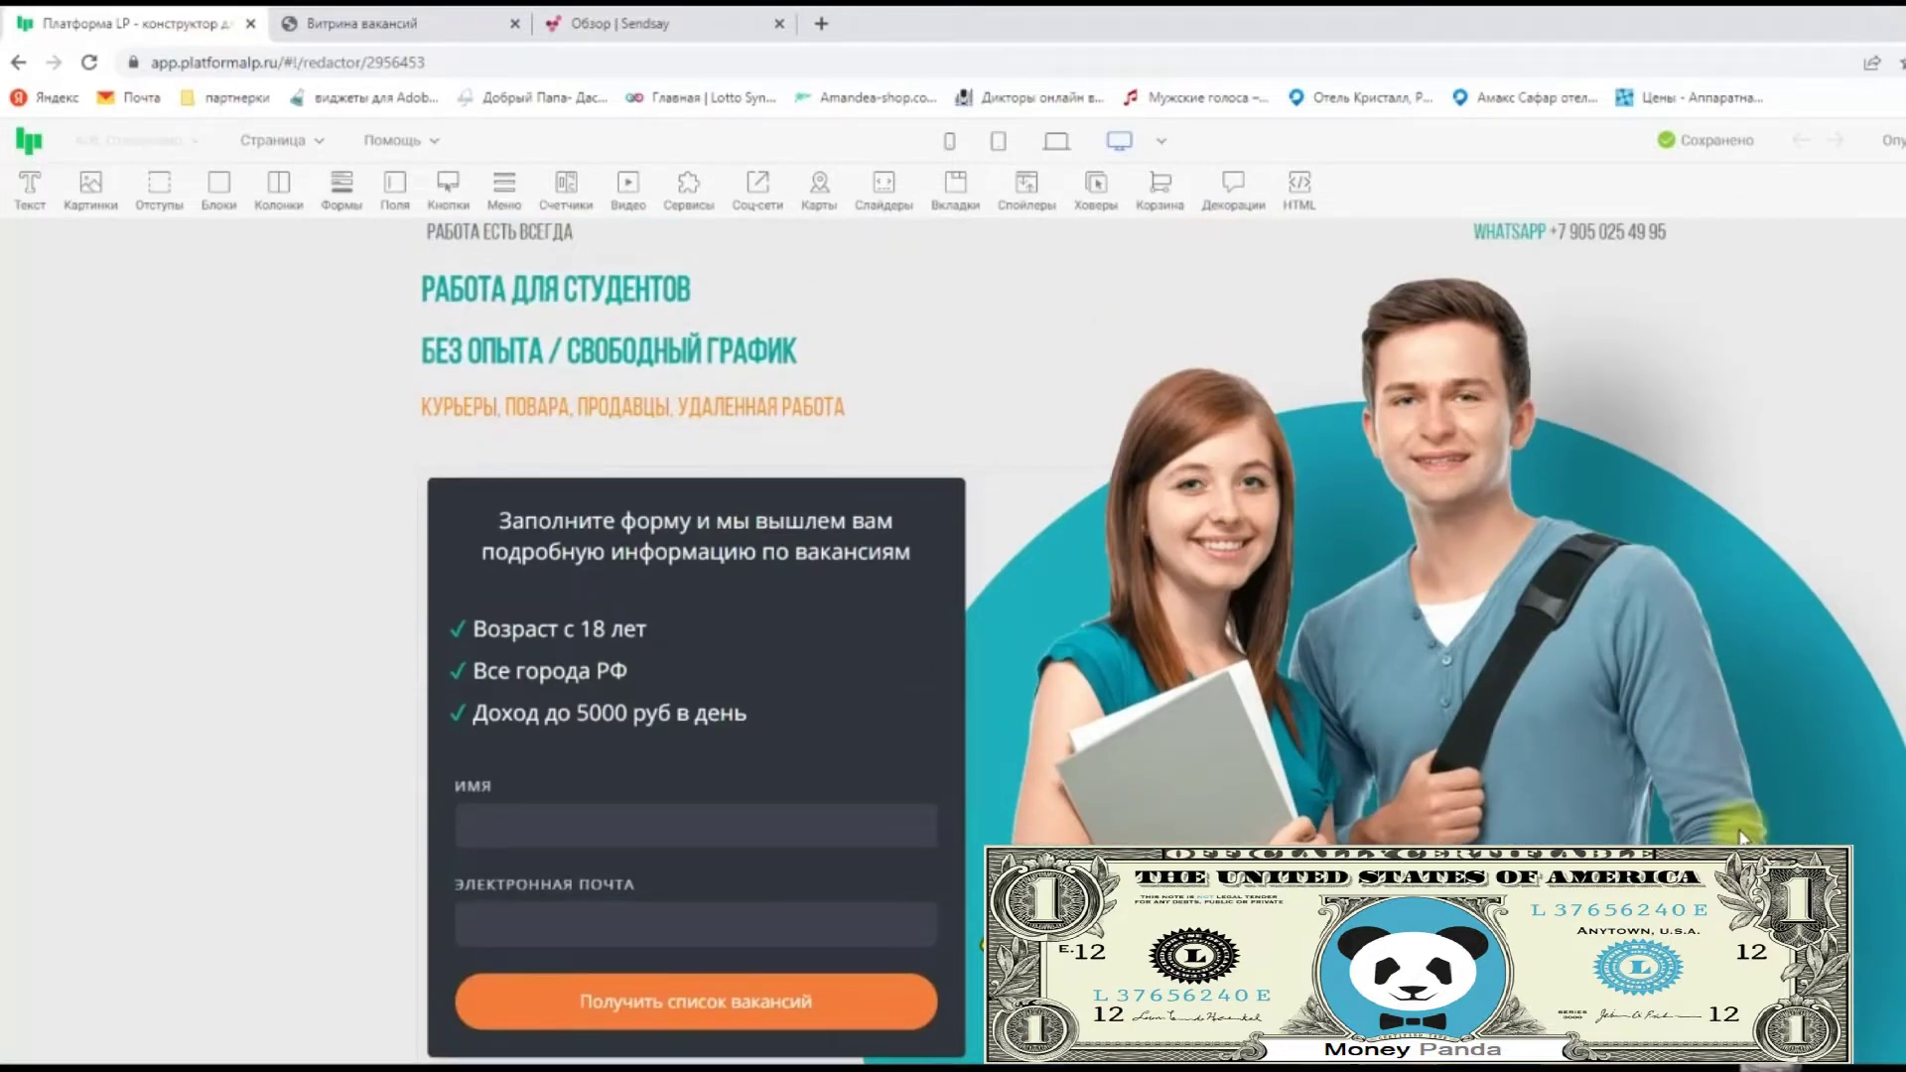
scroll(1741, 837, up, 1)
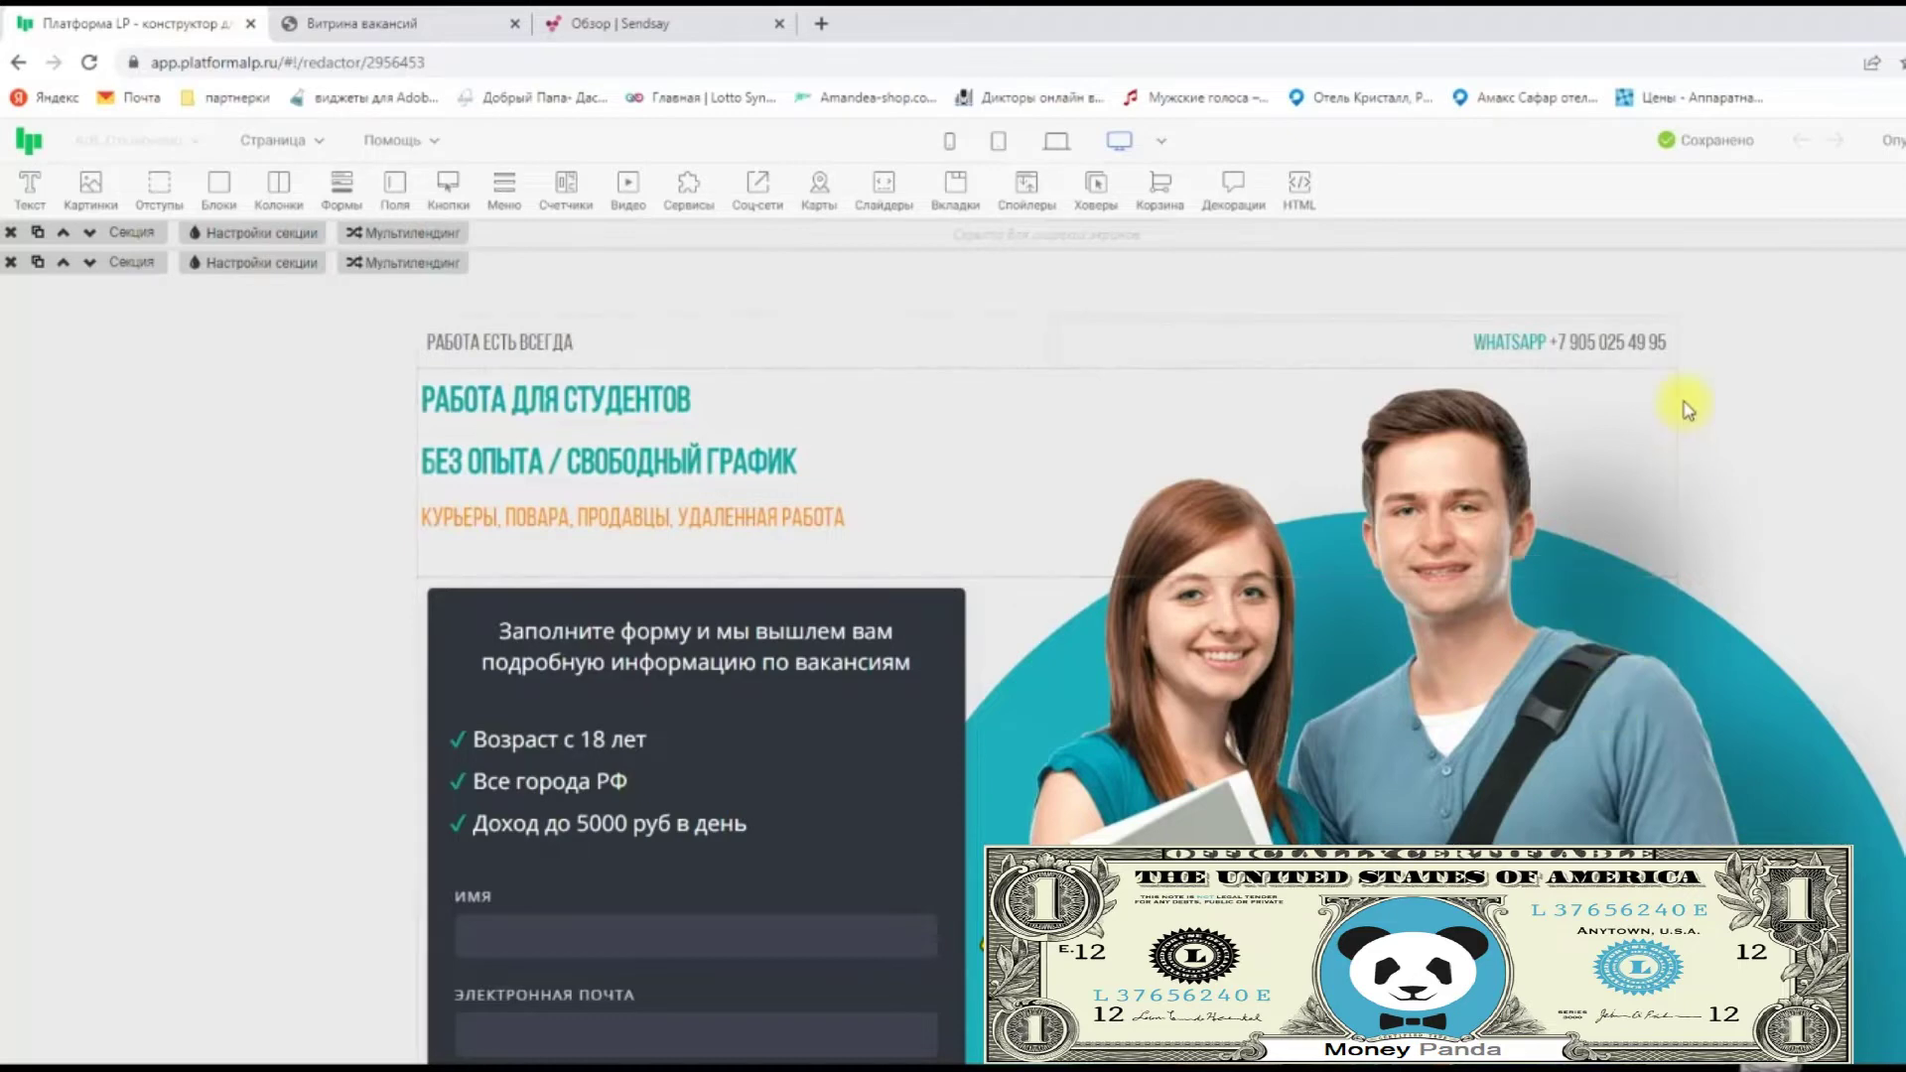
Examine the header contact, the signup form's fields and button, and the vacancy showcase page shown to subscribers.
mouse_move(1629, 349)
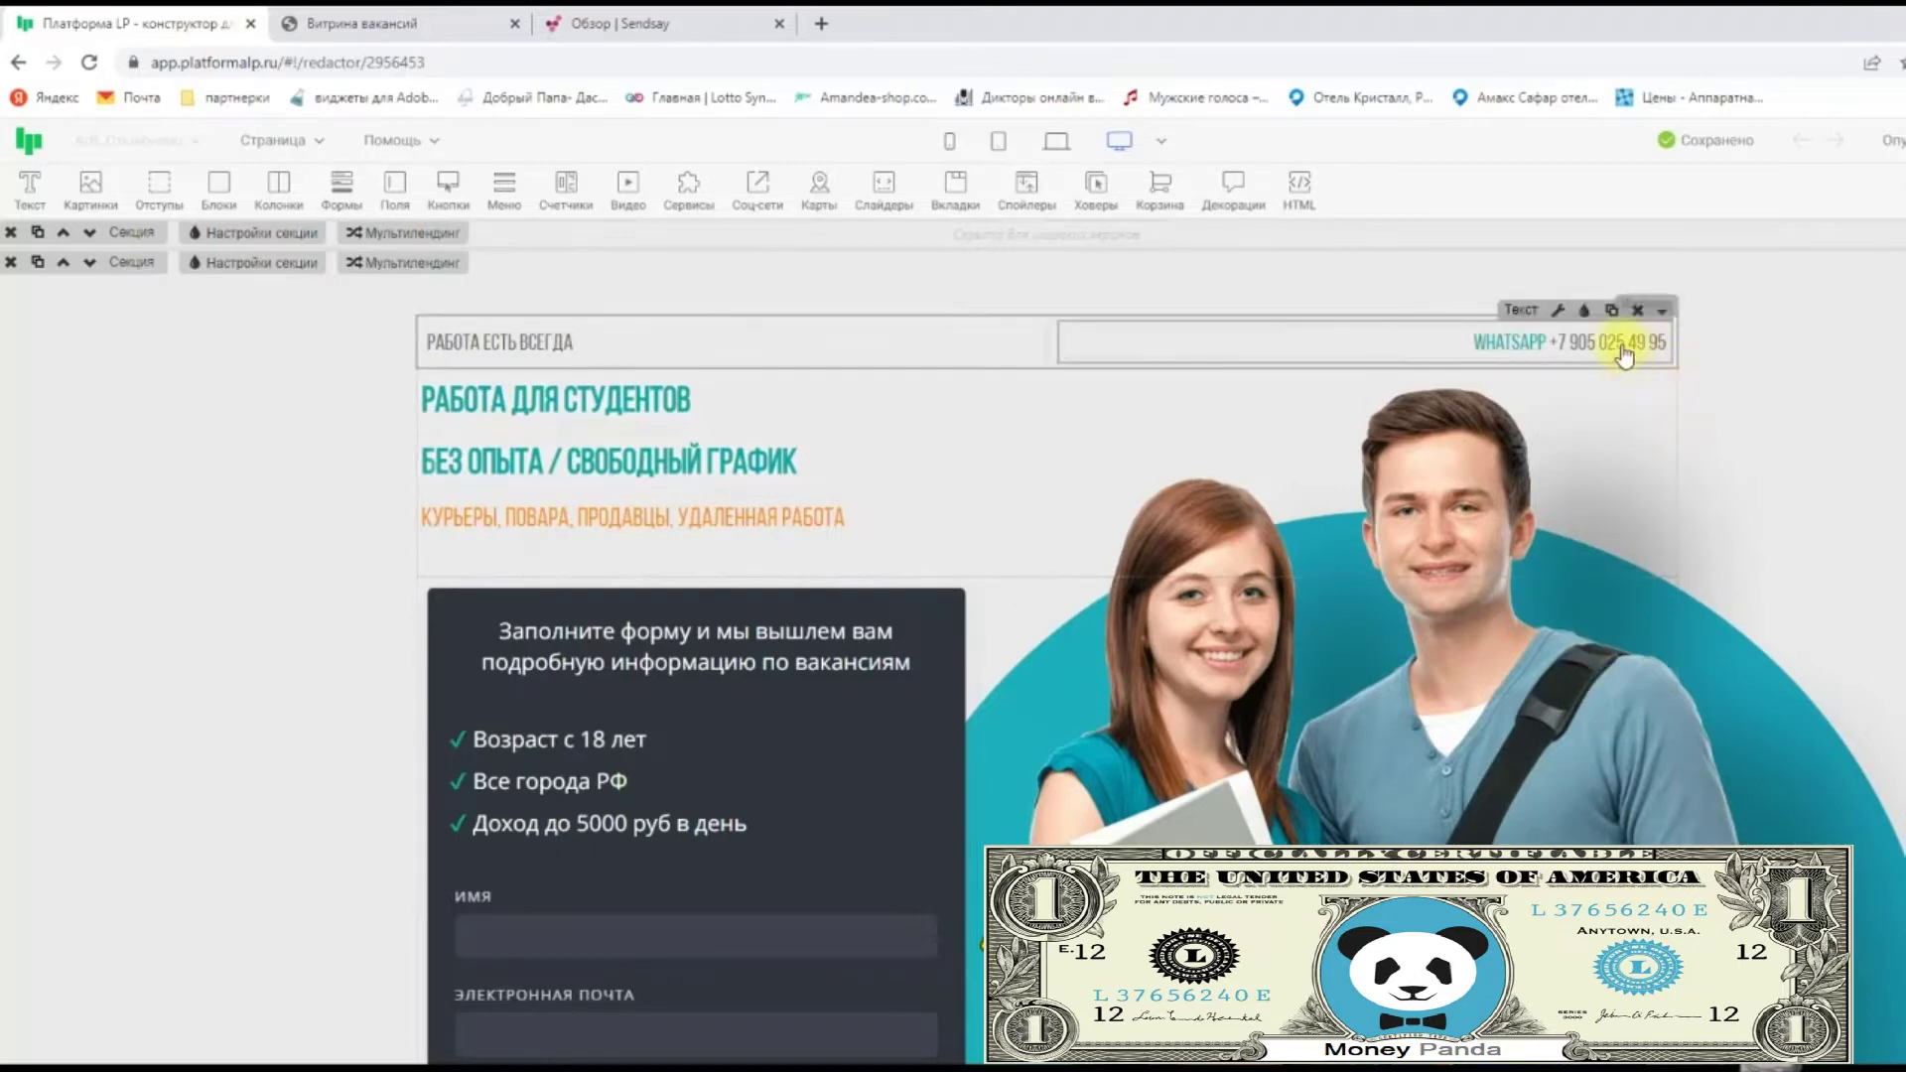
scroll(1695, 598, down, 3)
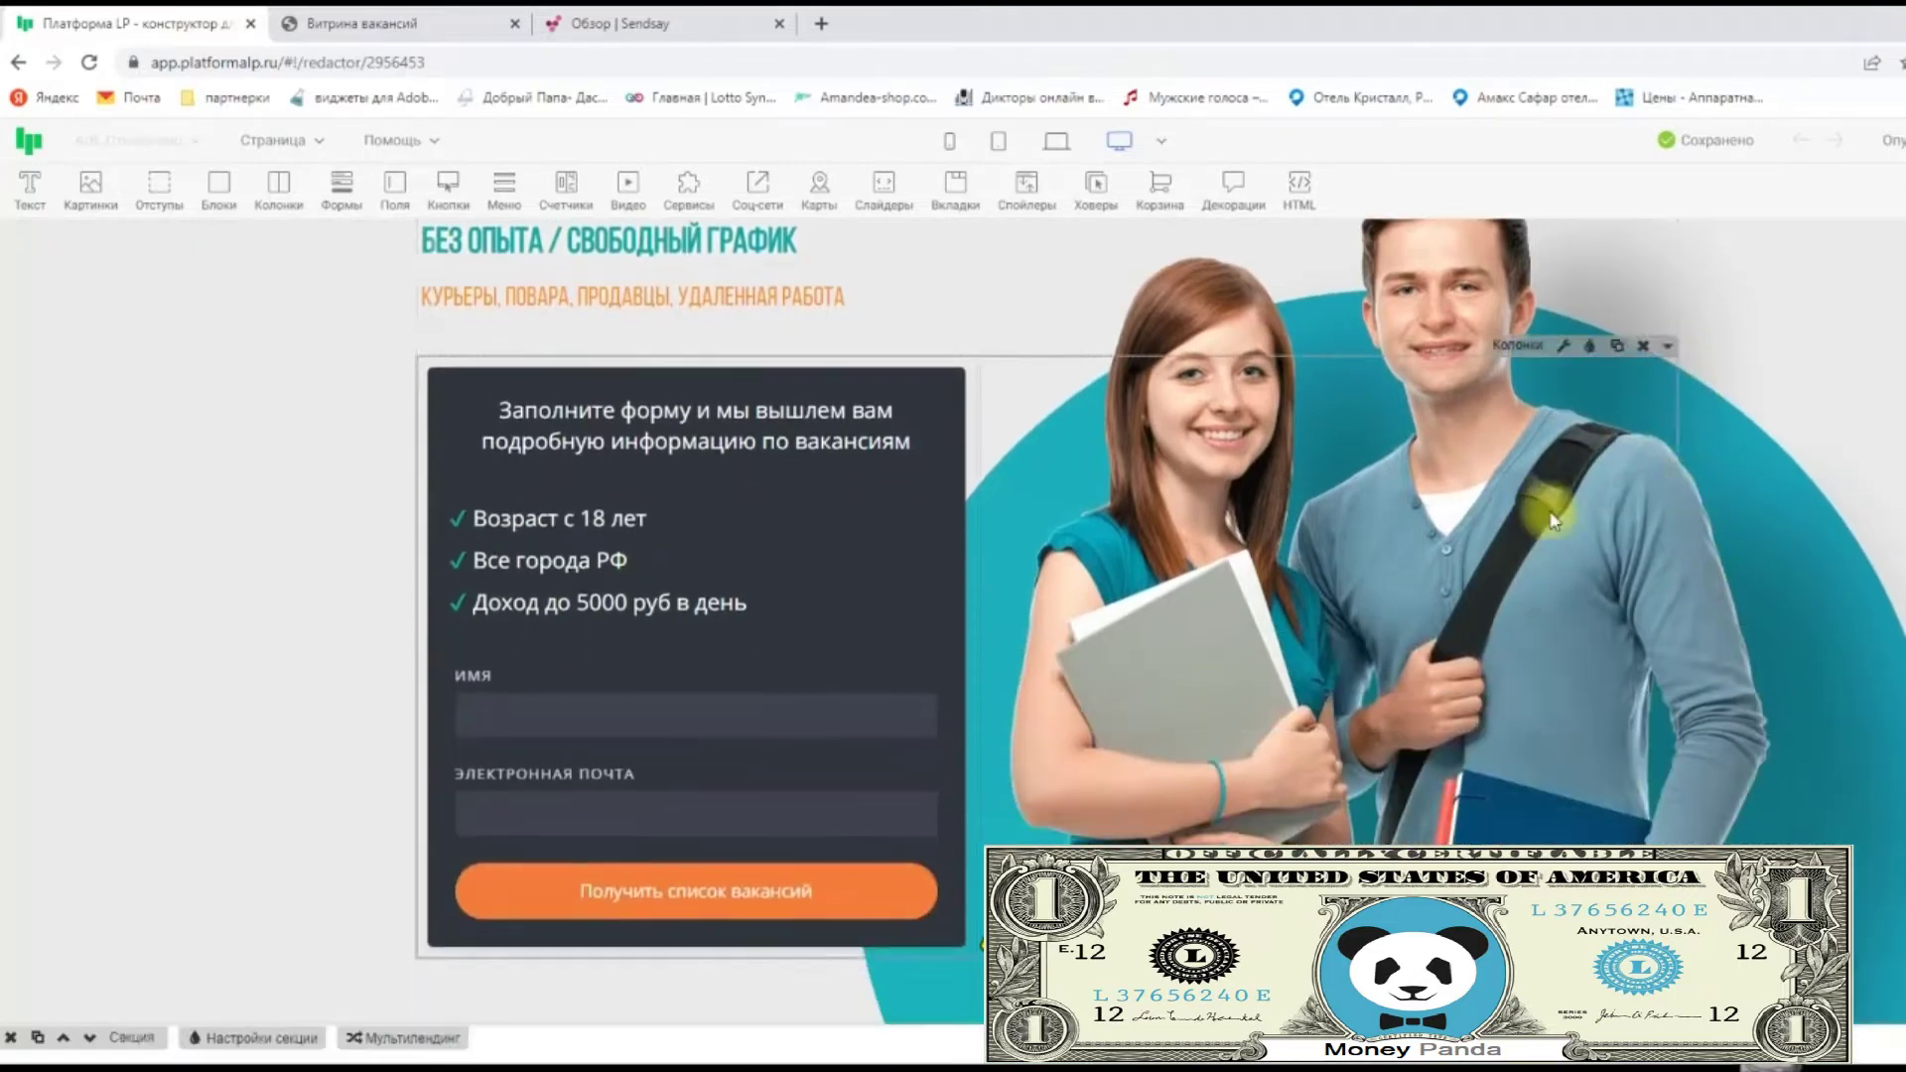
mouse_move(815, 377)
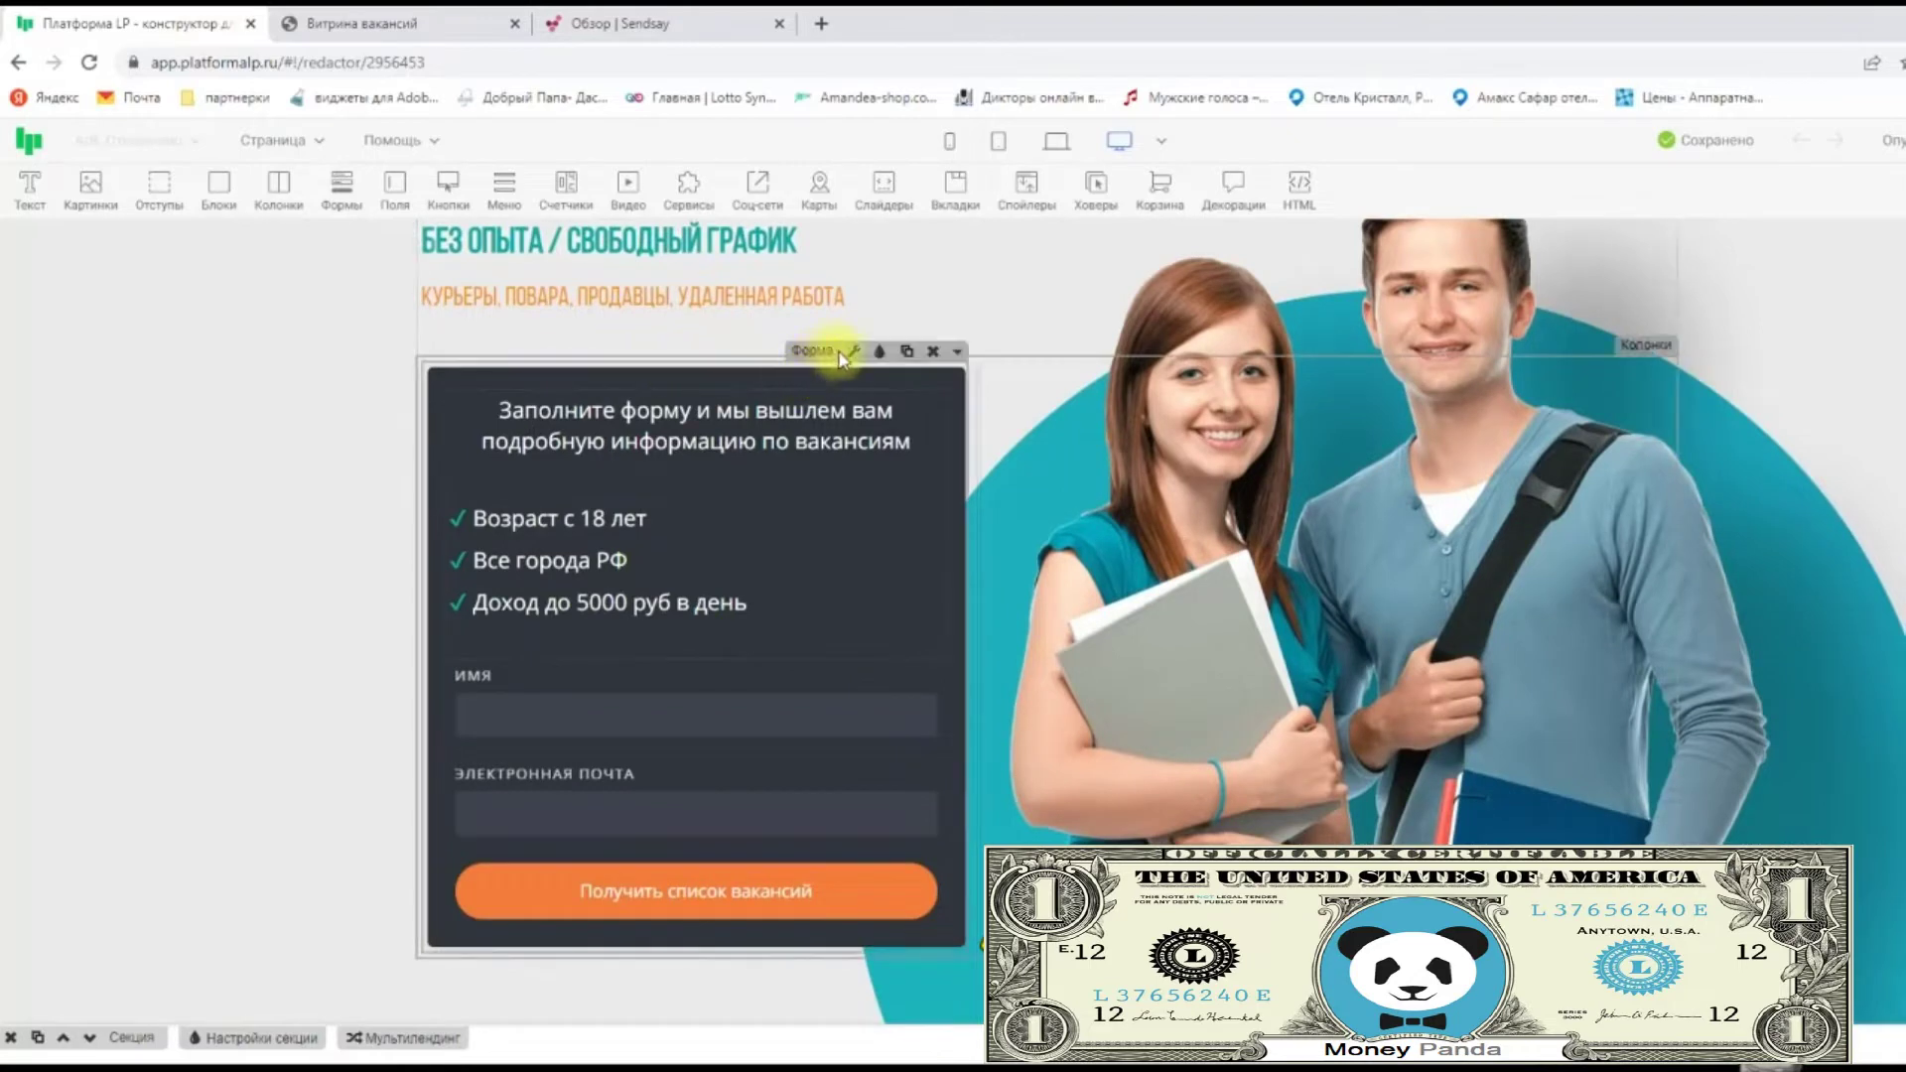
mouse_move(755, 906)
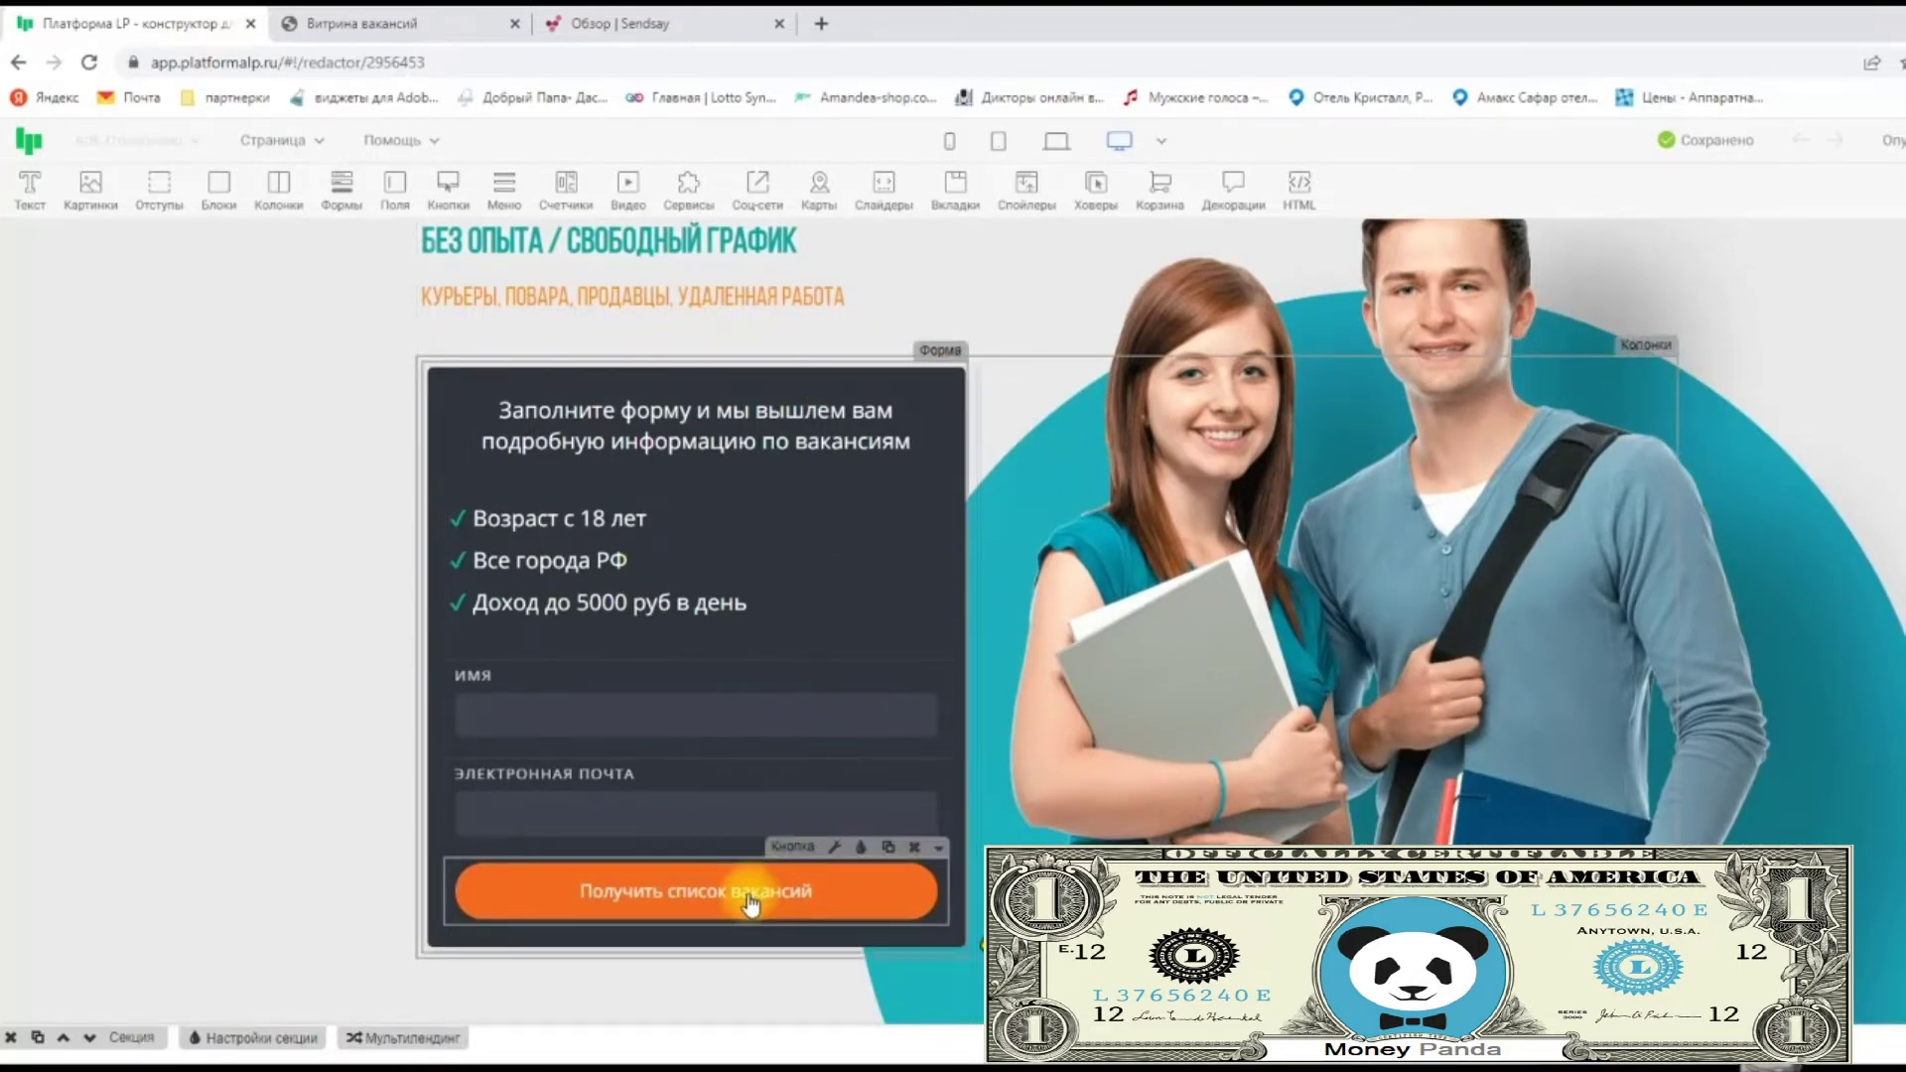
mouse_move(574, 799)
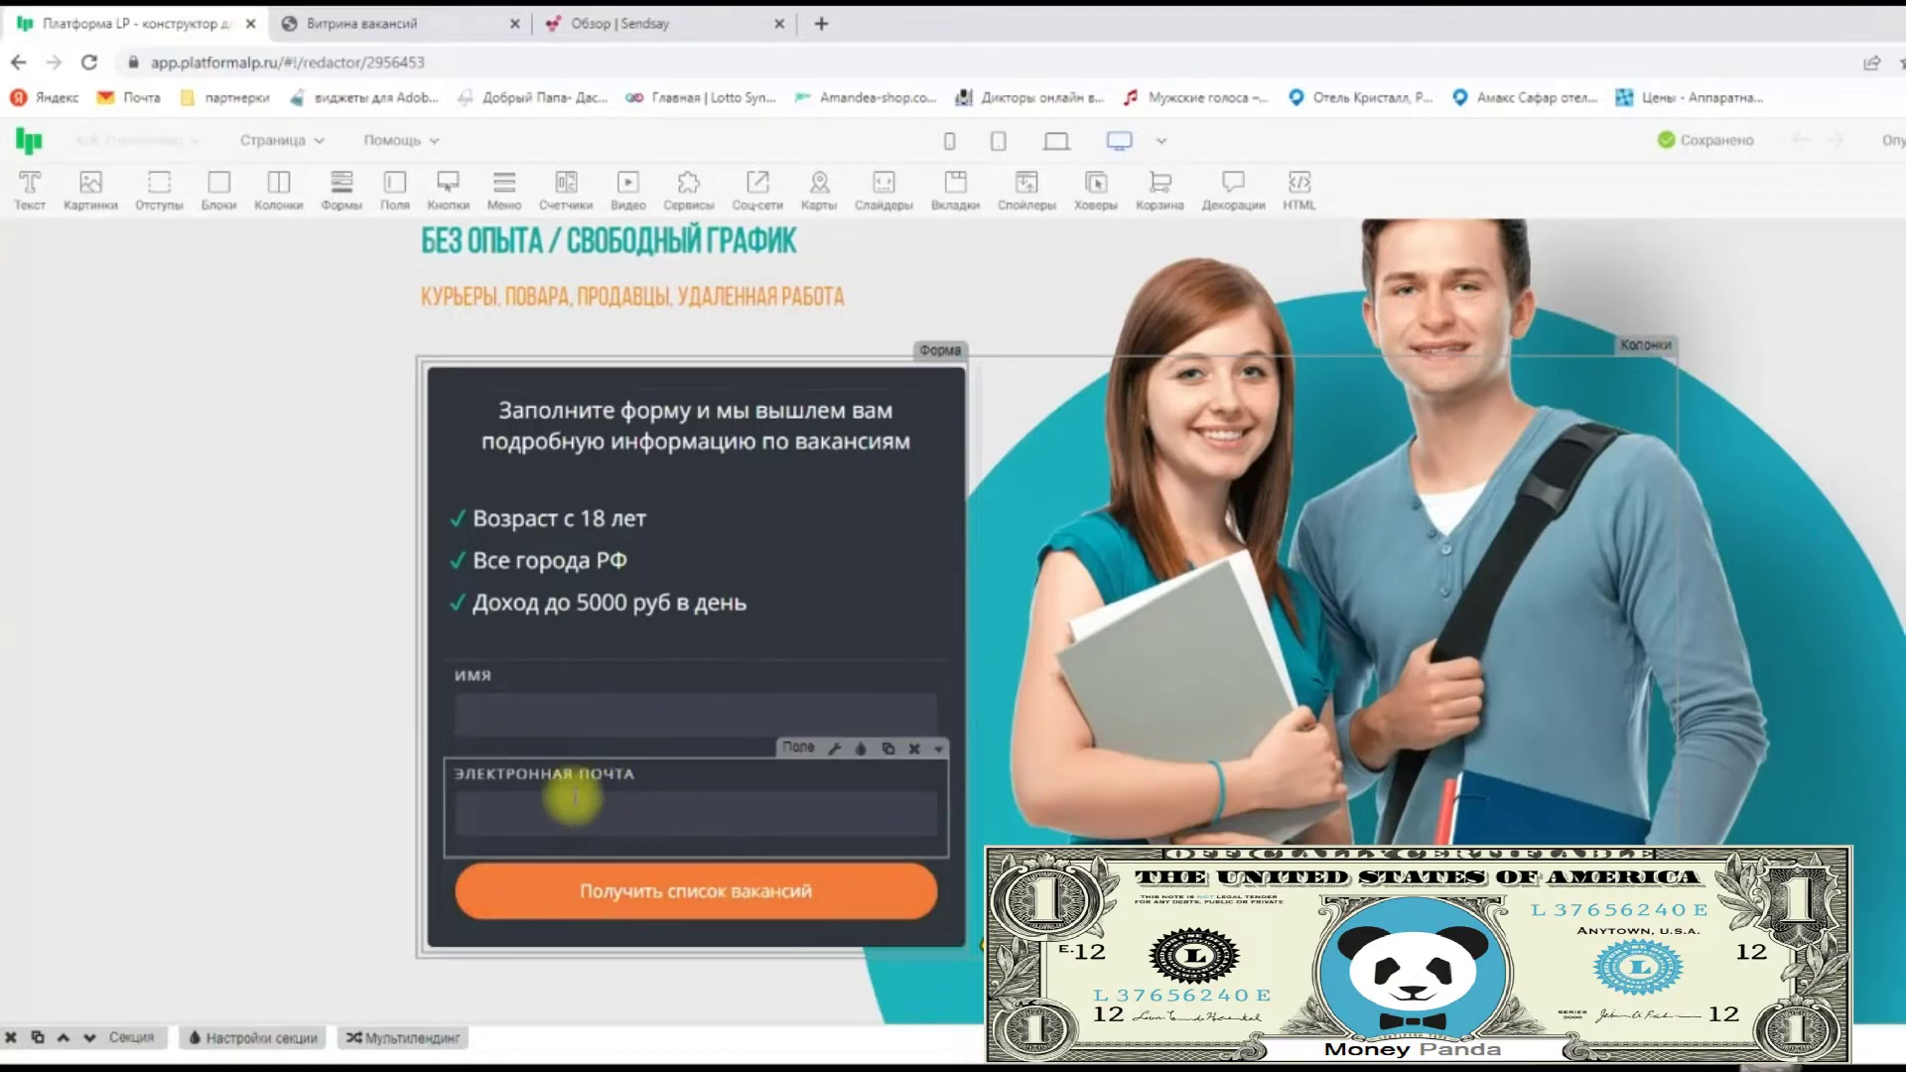
mouse_move(693, 904)
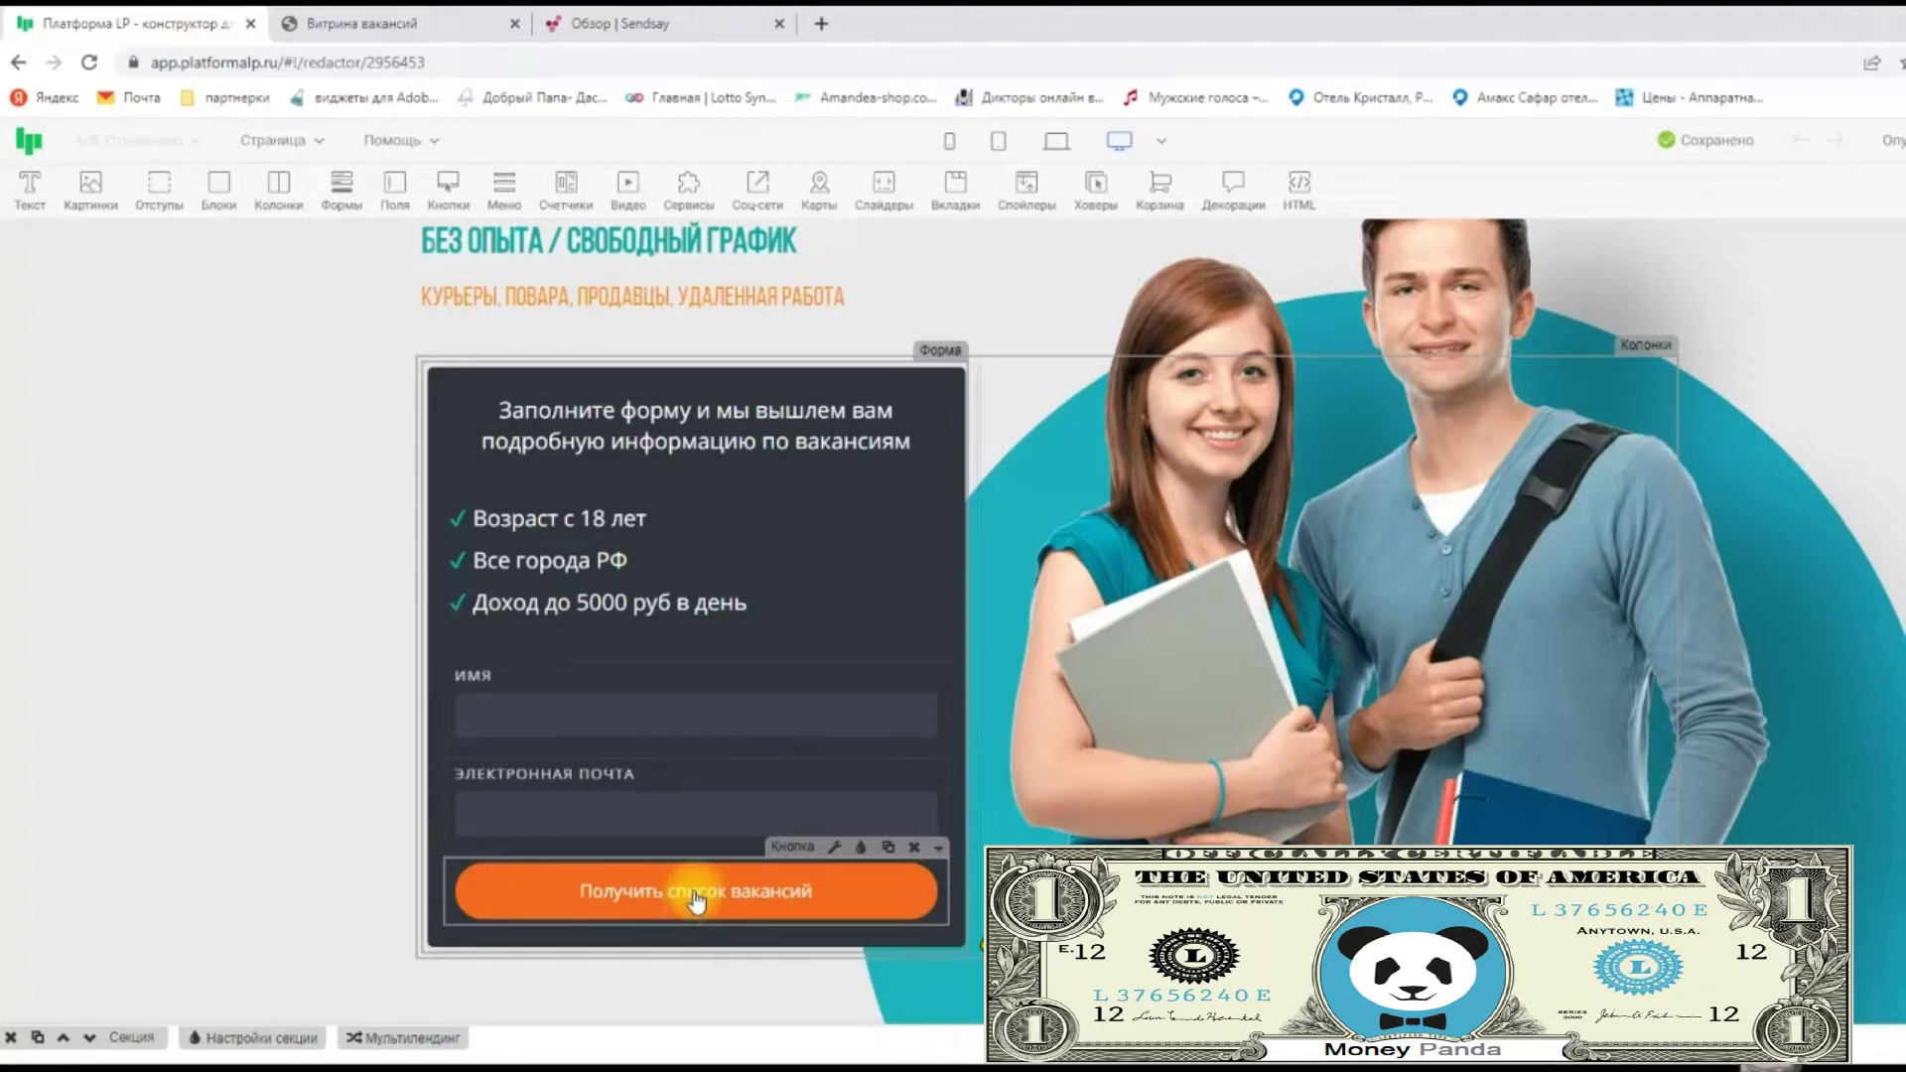
click(435, 30)
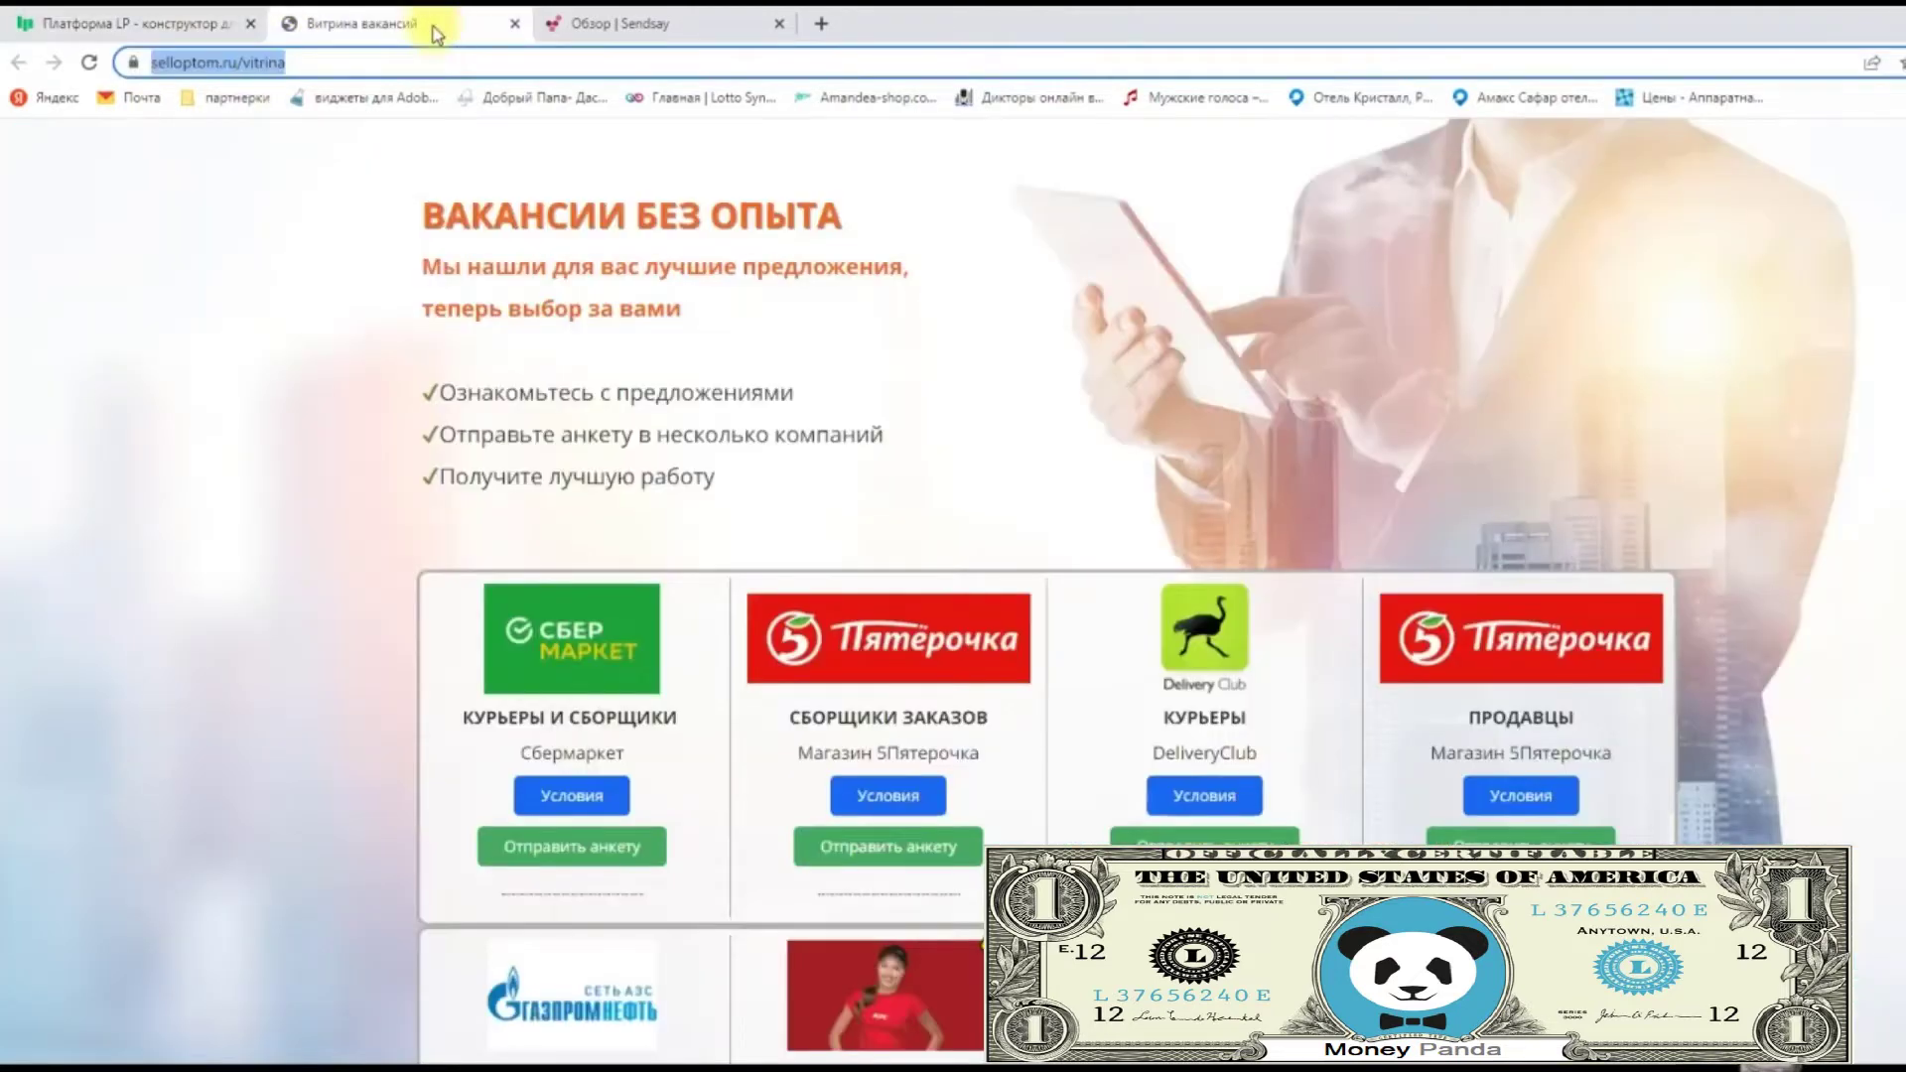
click(148, 24)
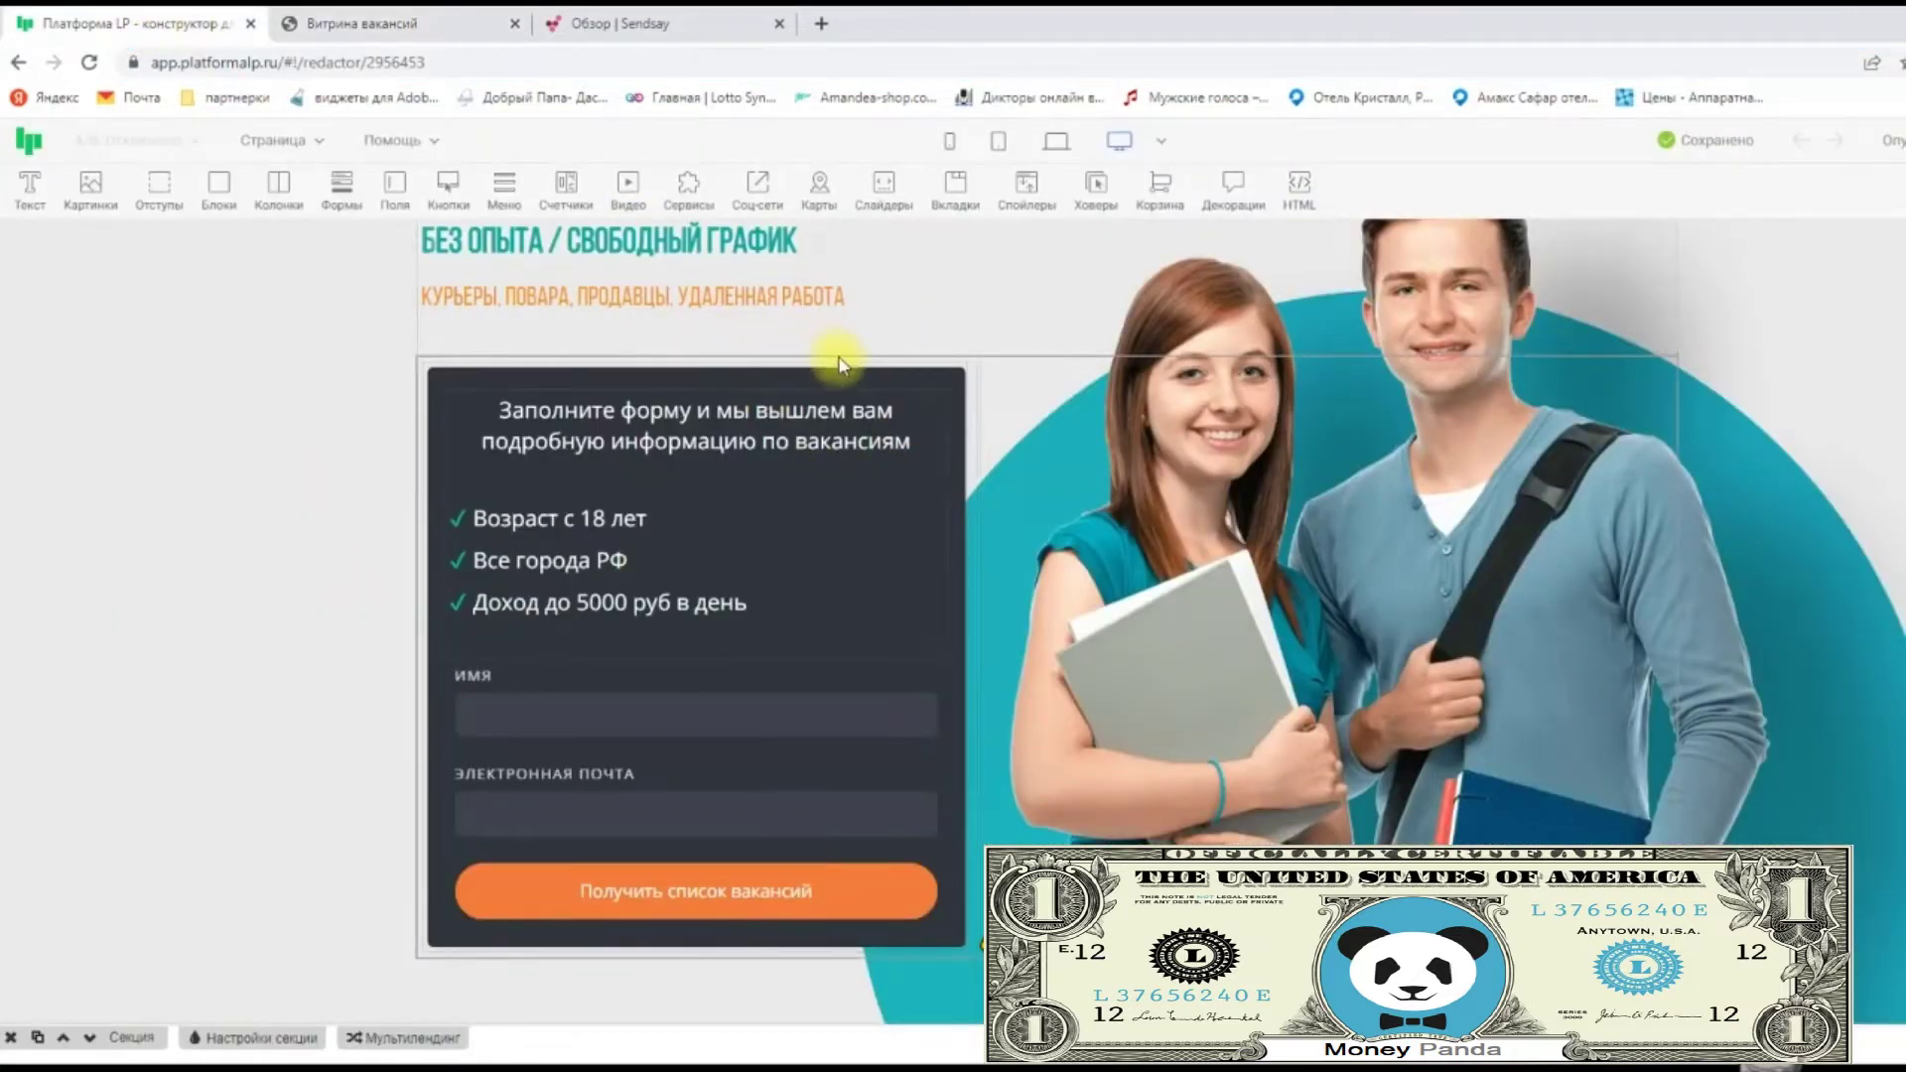
Open the signup form's settings and set the action after submission to "Сообщение + Перенаправление".
click(854, 352)
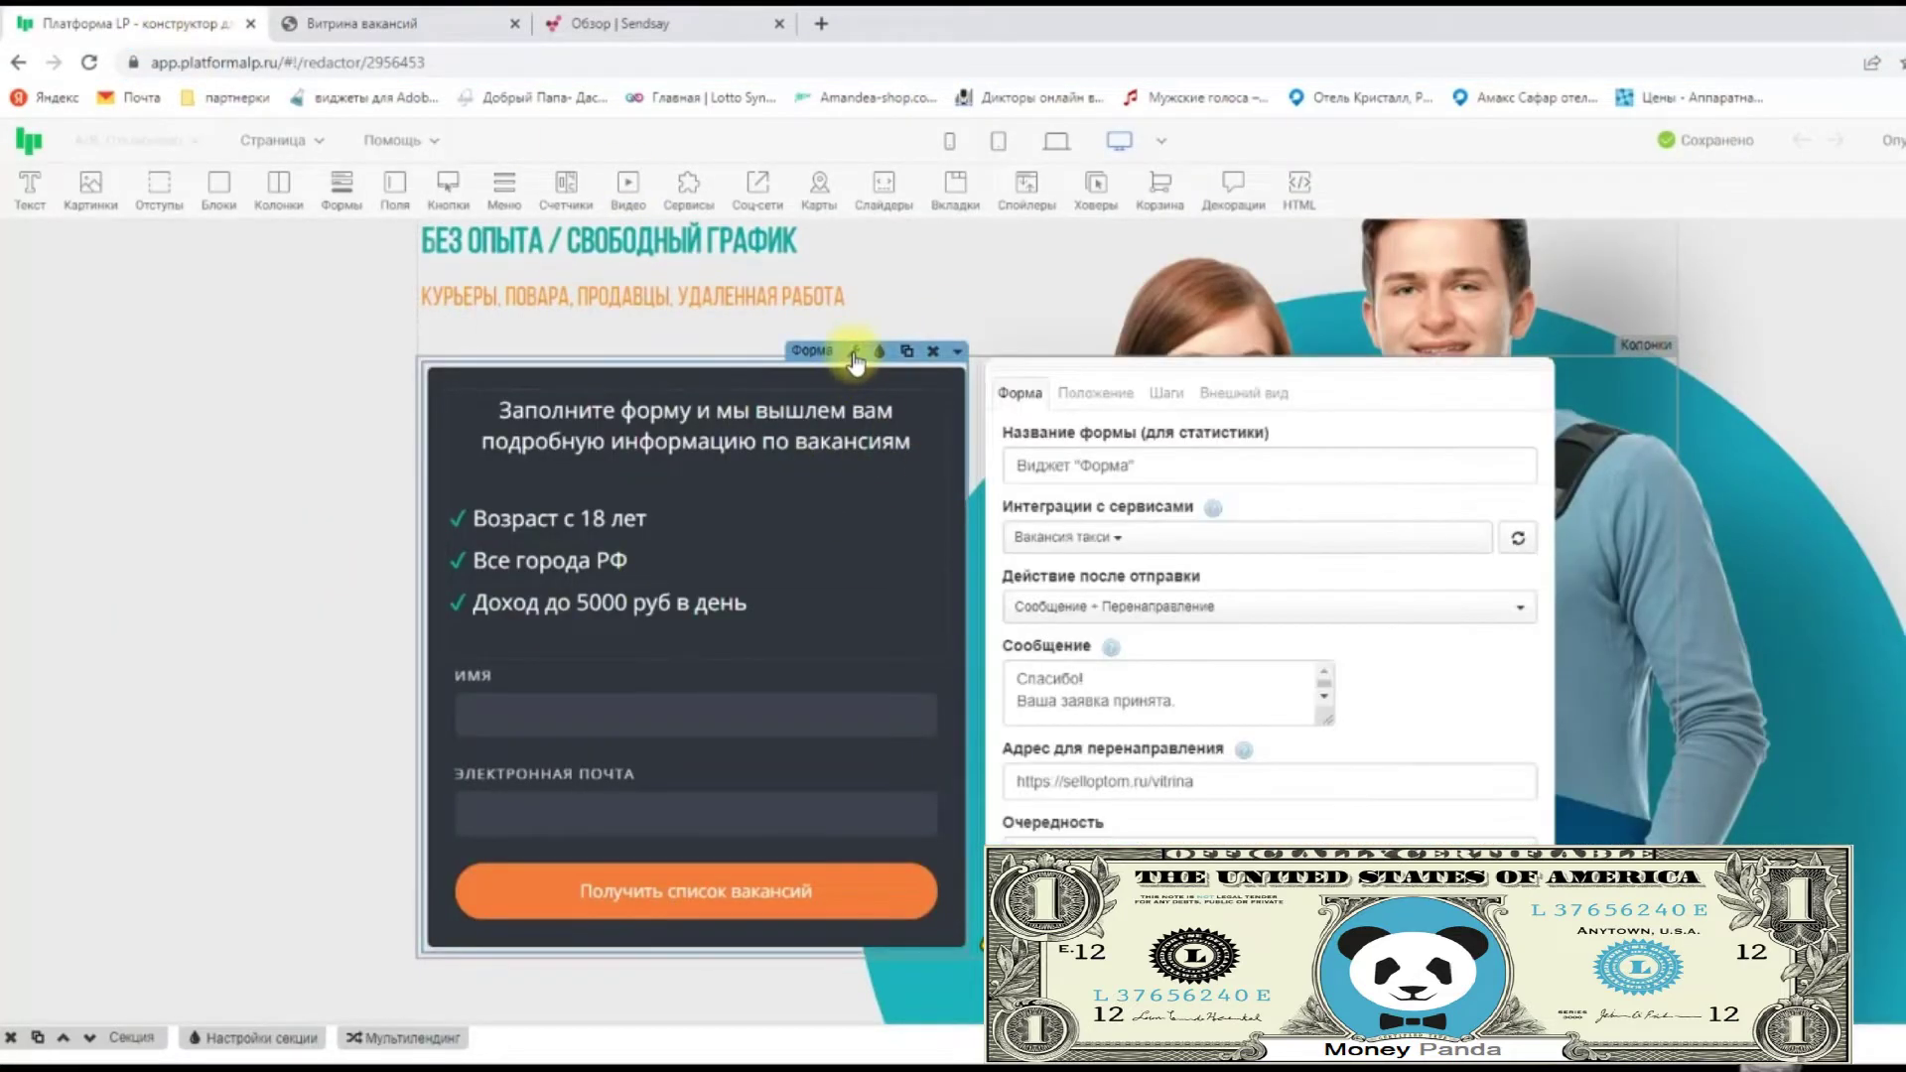
click(1107, 611)
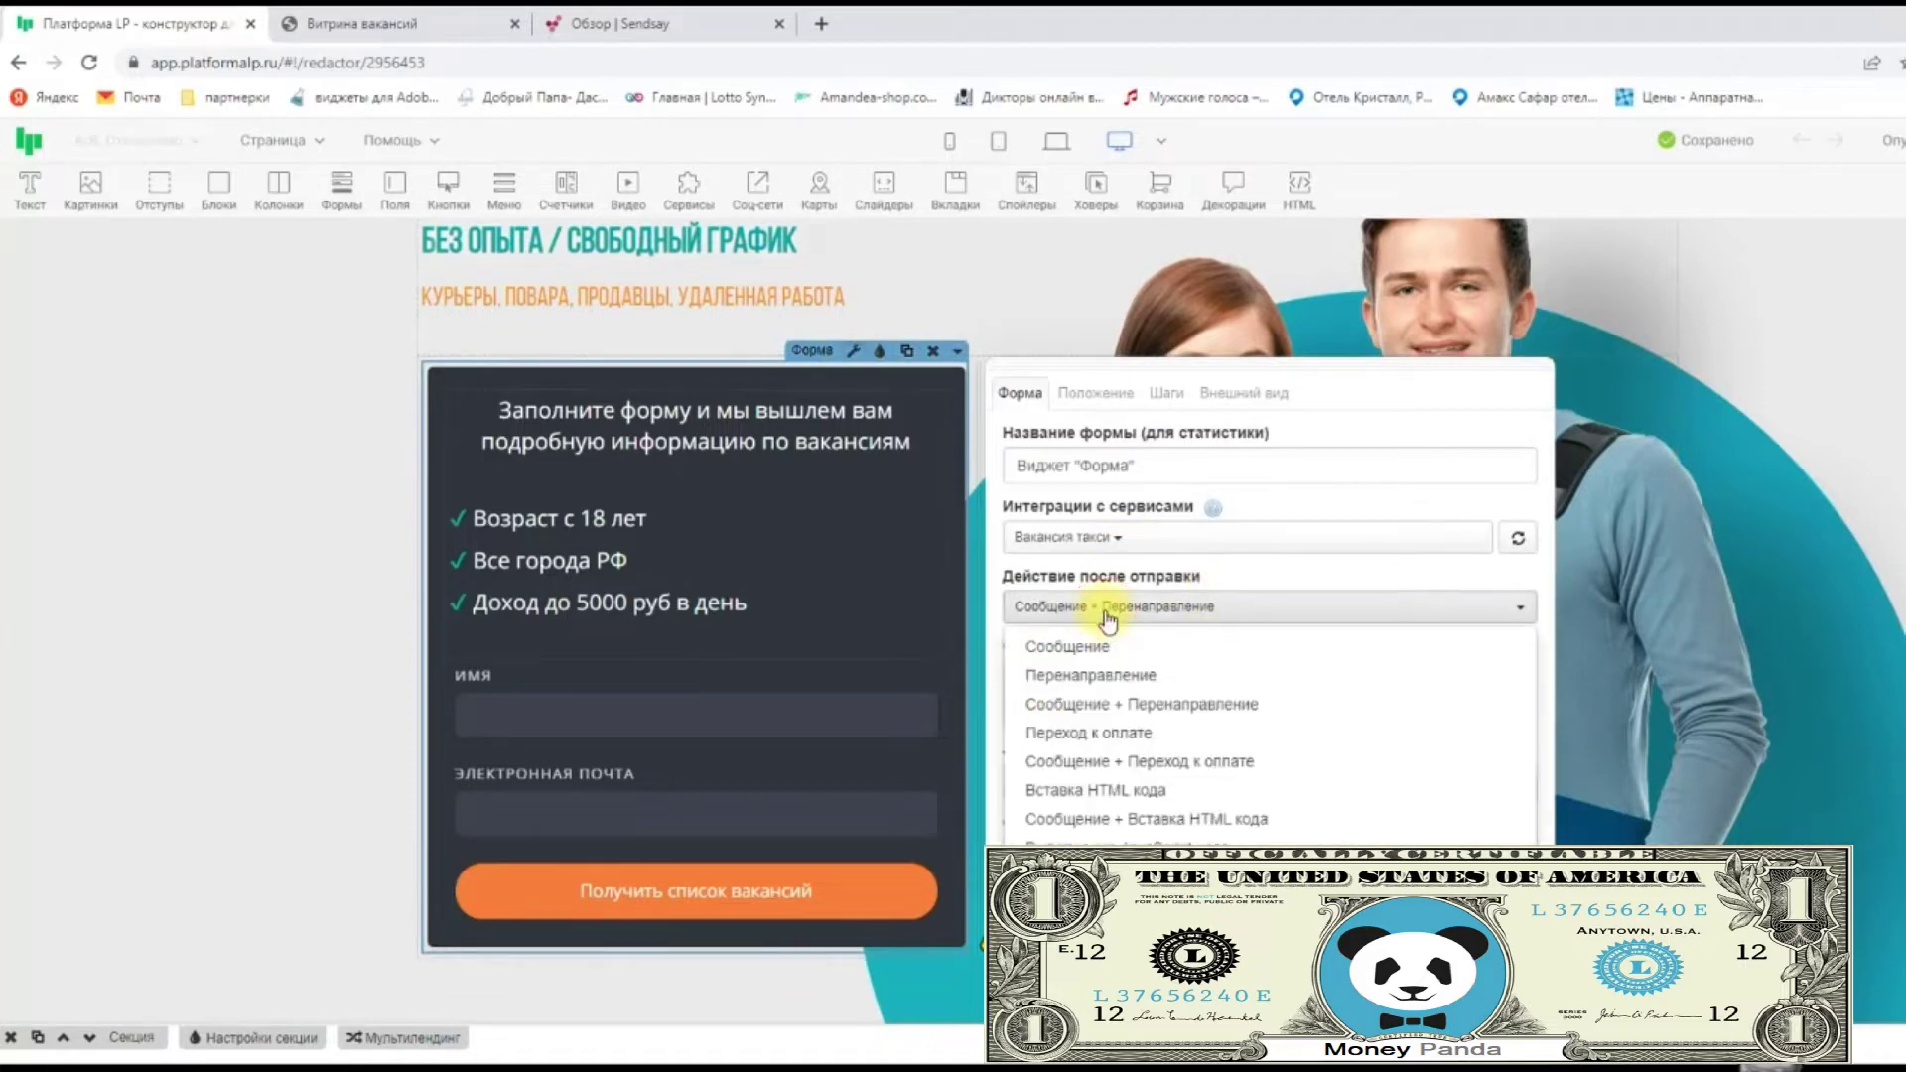
click(1117, 703)
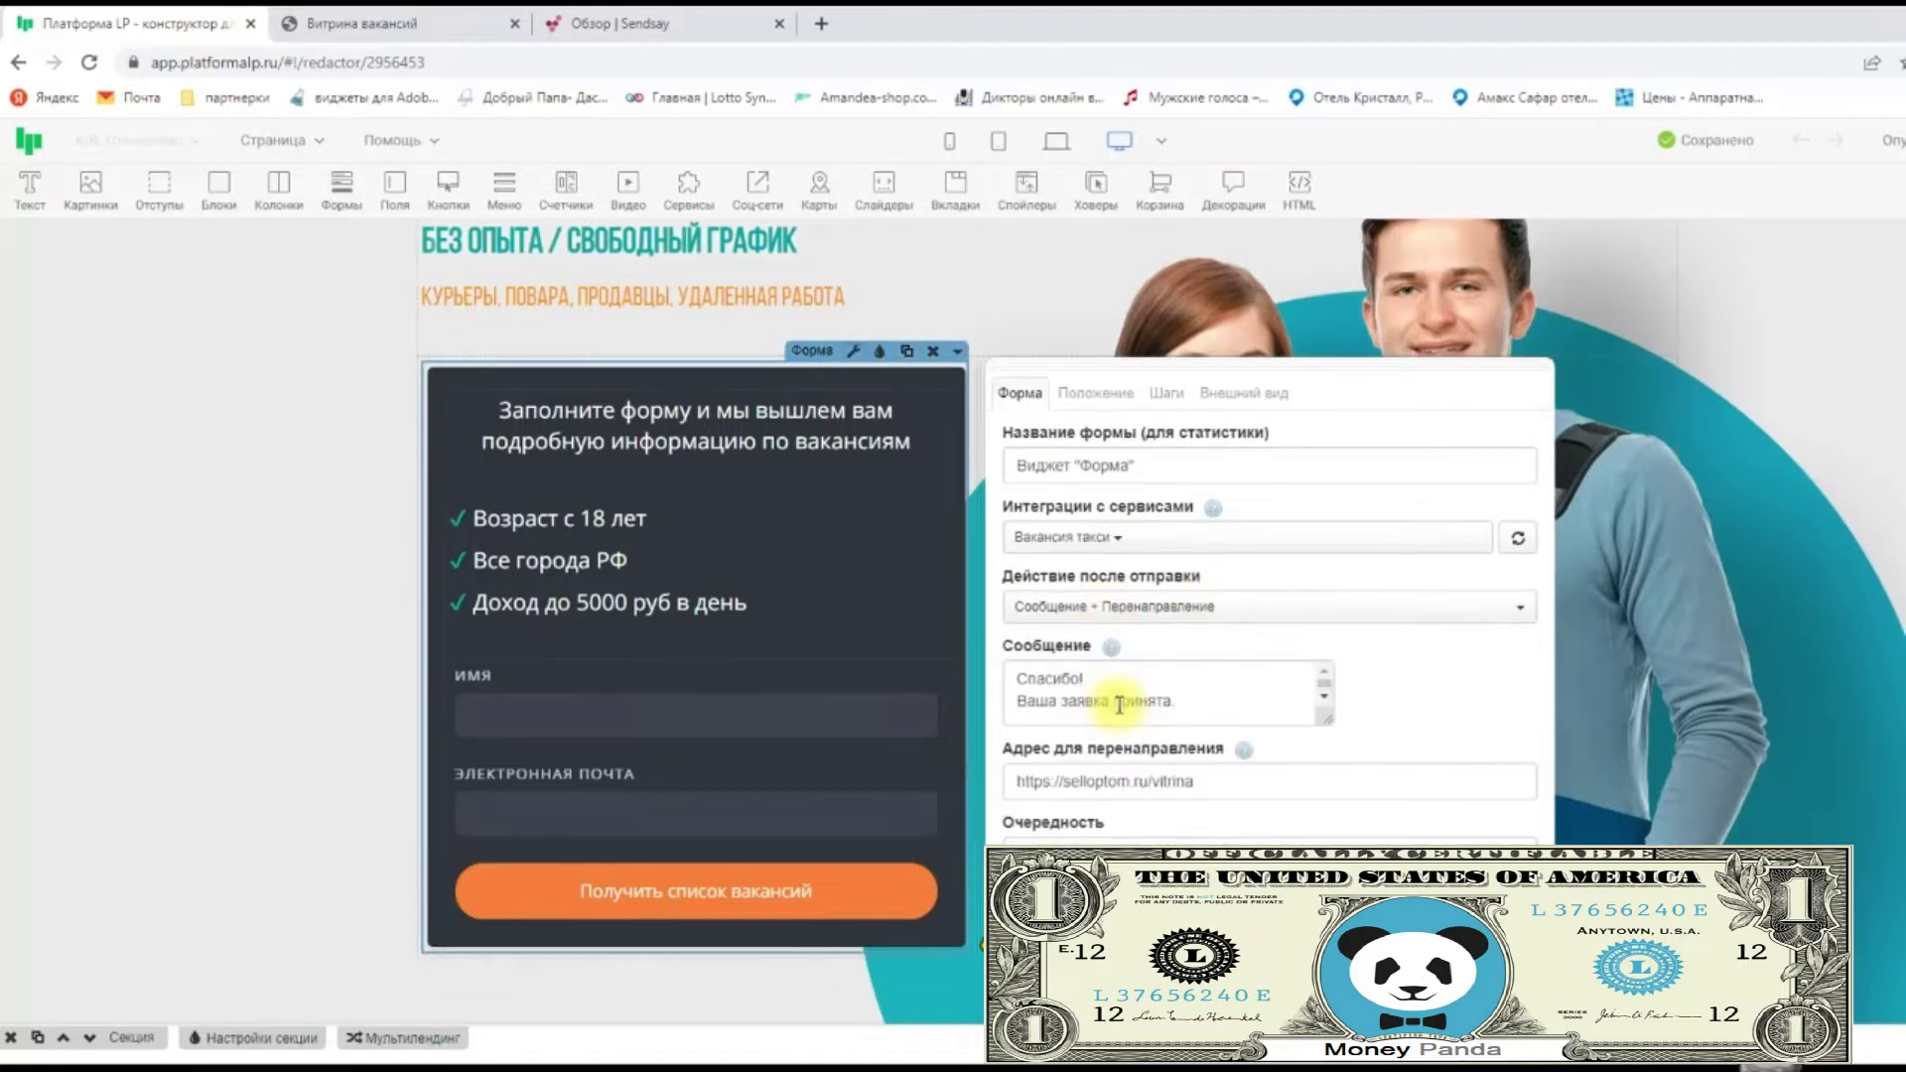
Enlarge the thank-you message box, check the message text and redirect address, and close the form settings.
scroll(1321, 732, down, 1)
drag(1333, 615, 1400, 806)
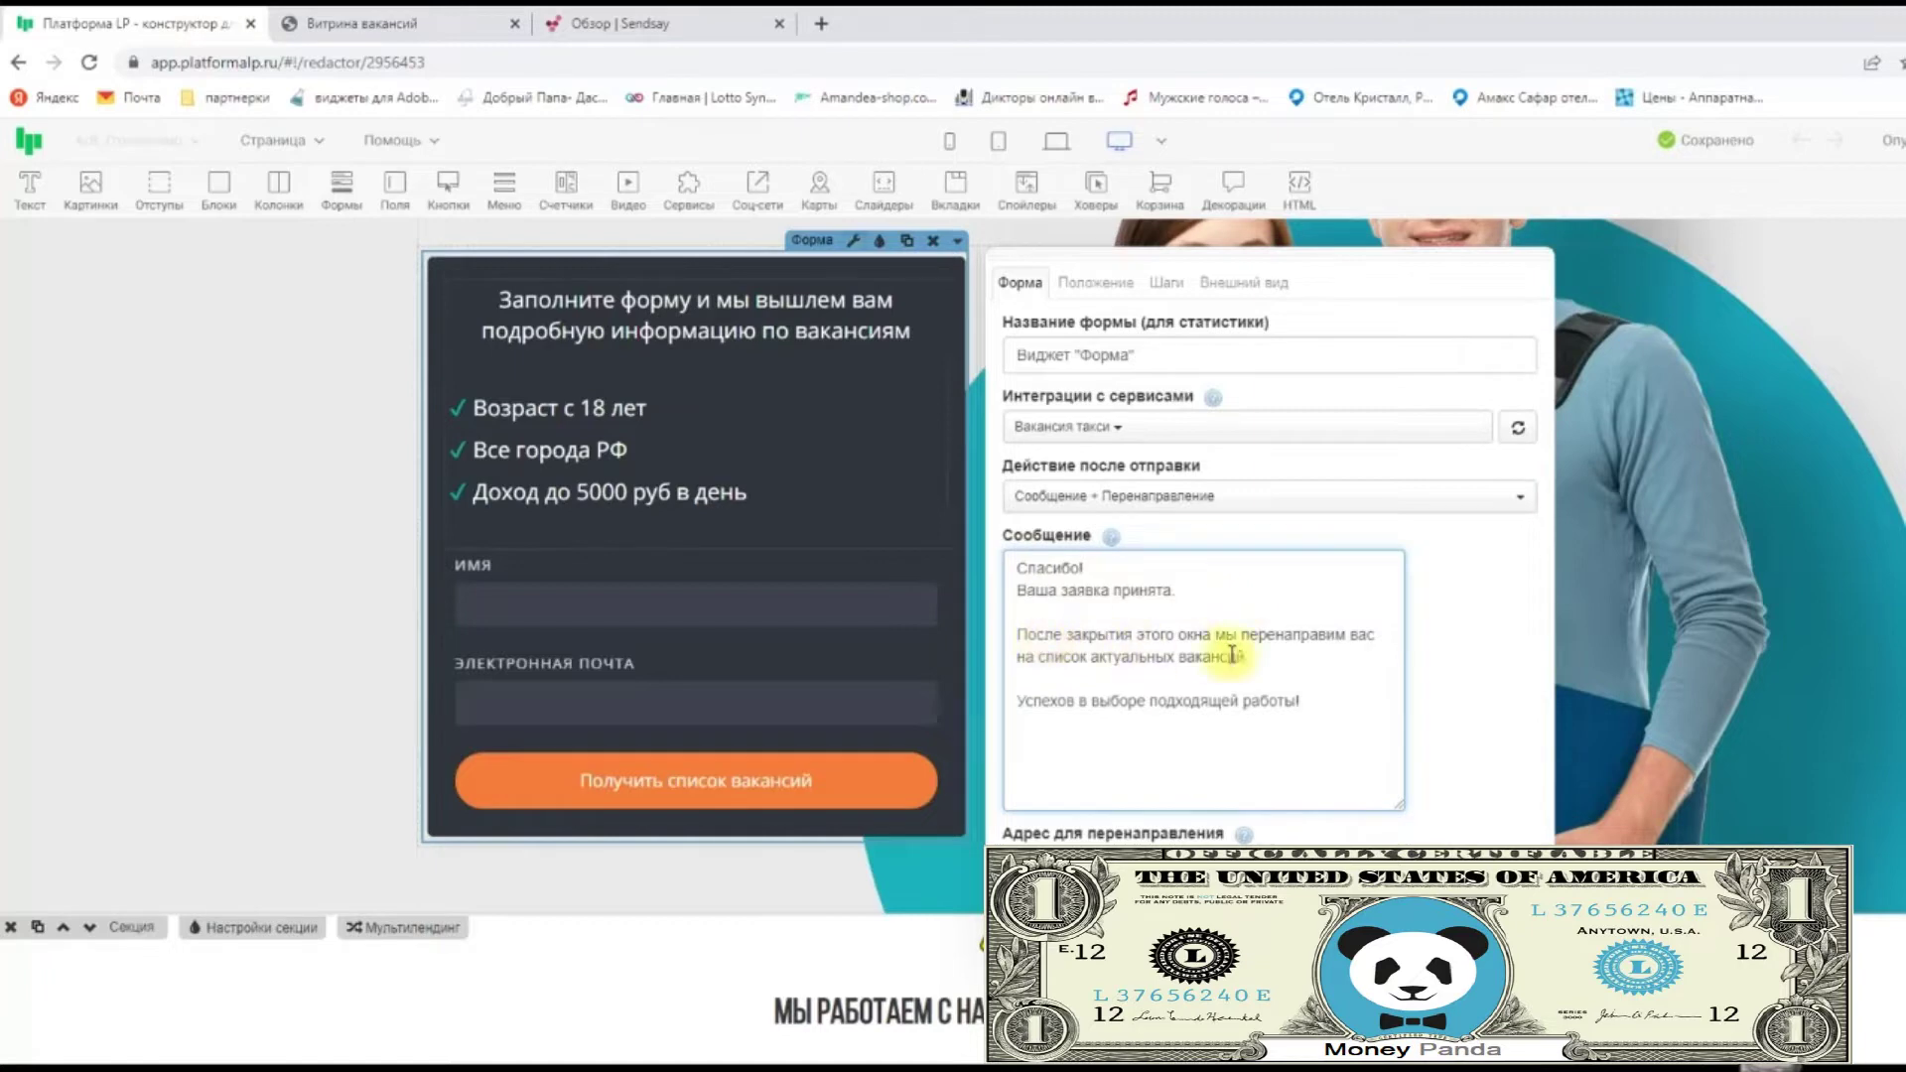
drag(1331, 705, 1016, 608)
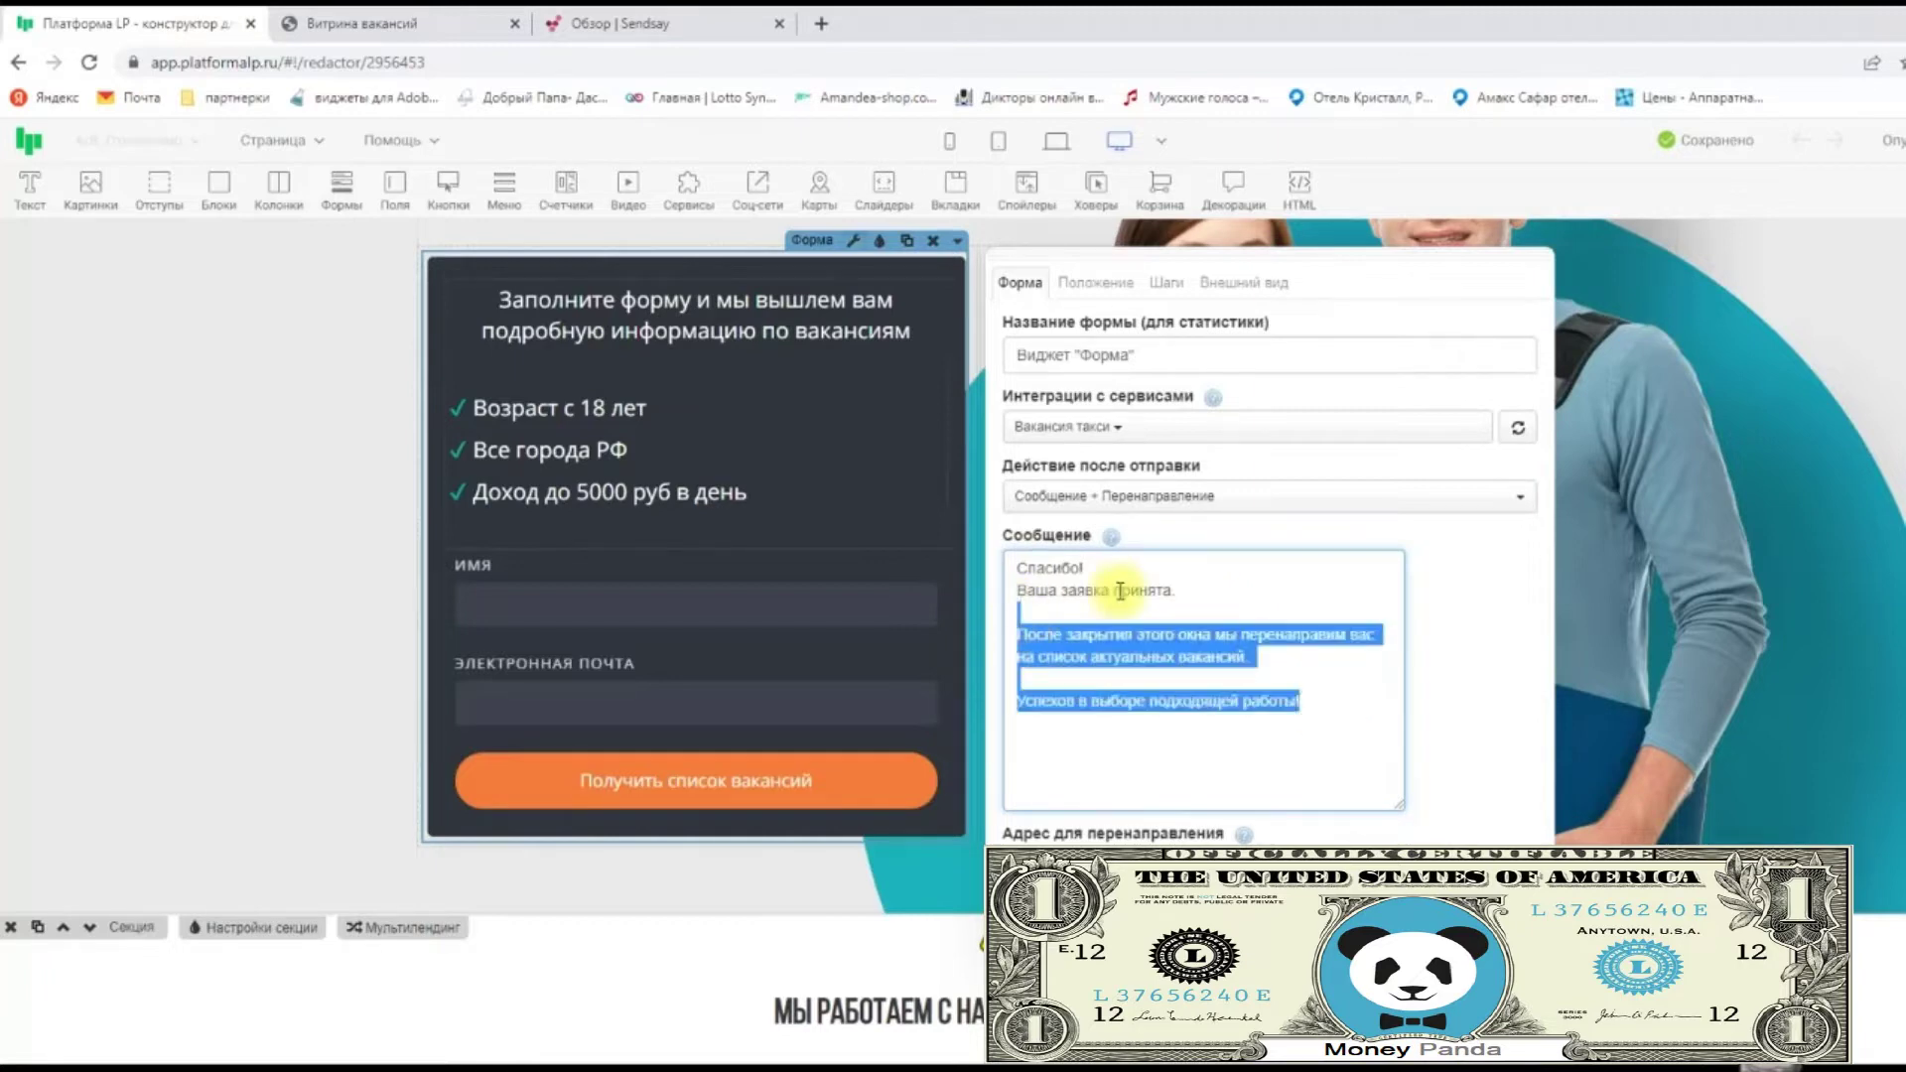
scroll(1302, 638, down, 1)
drag(1207, 756, 1003, 761)
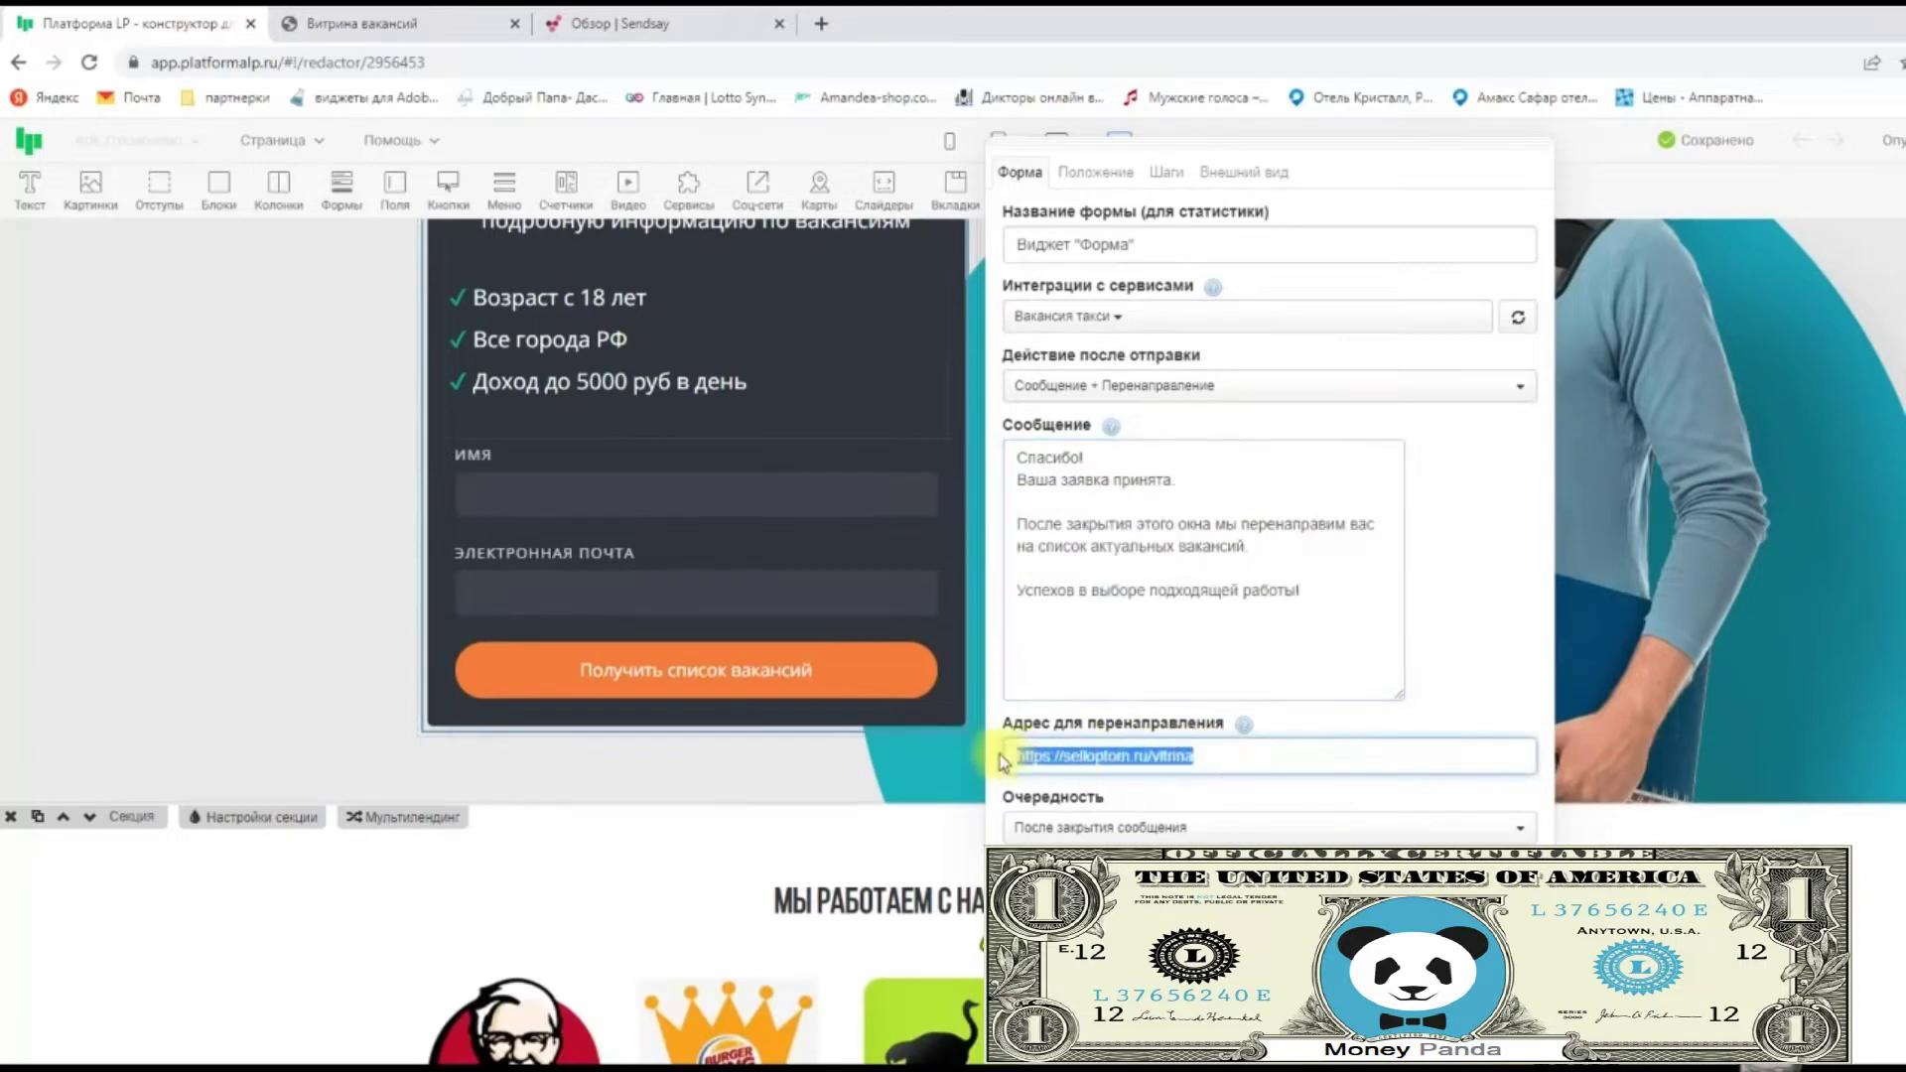
click(1165, 672)
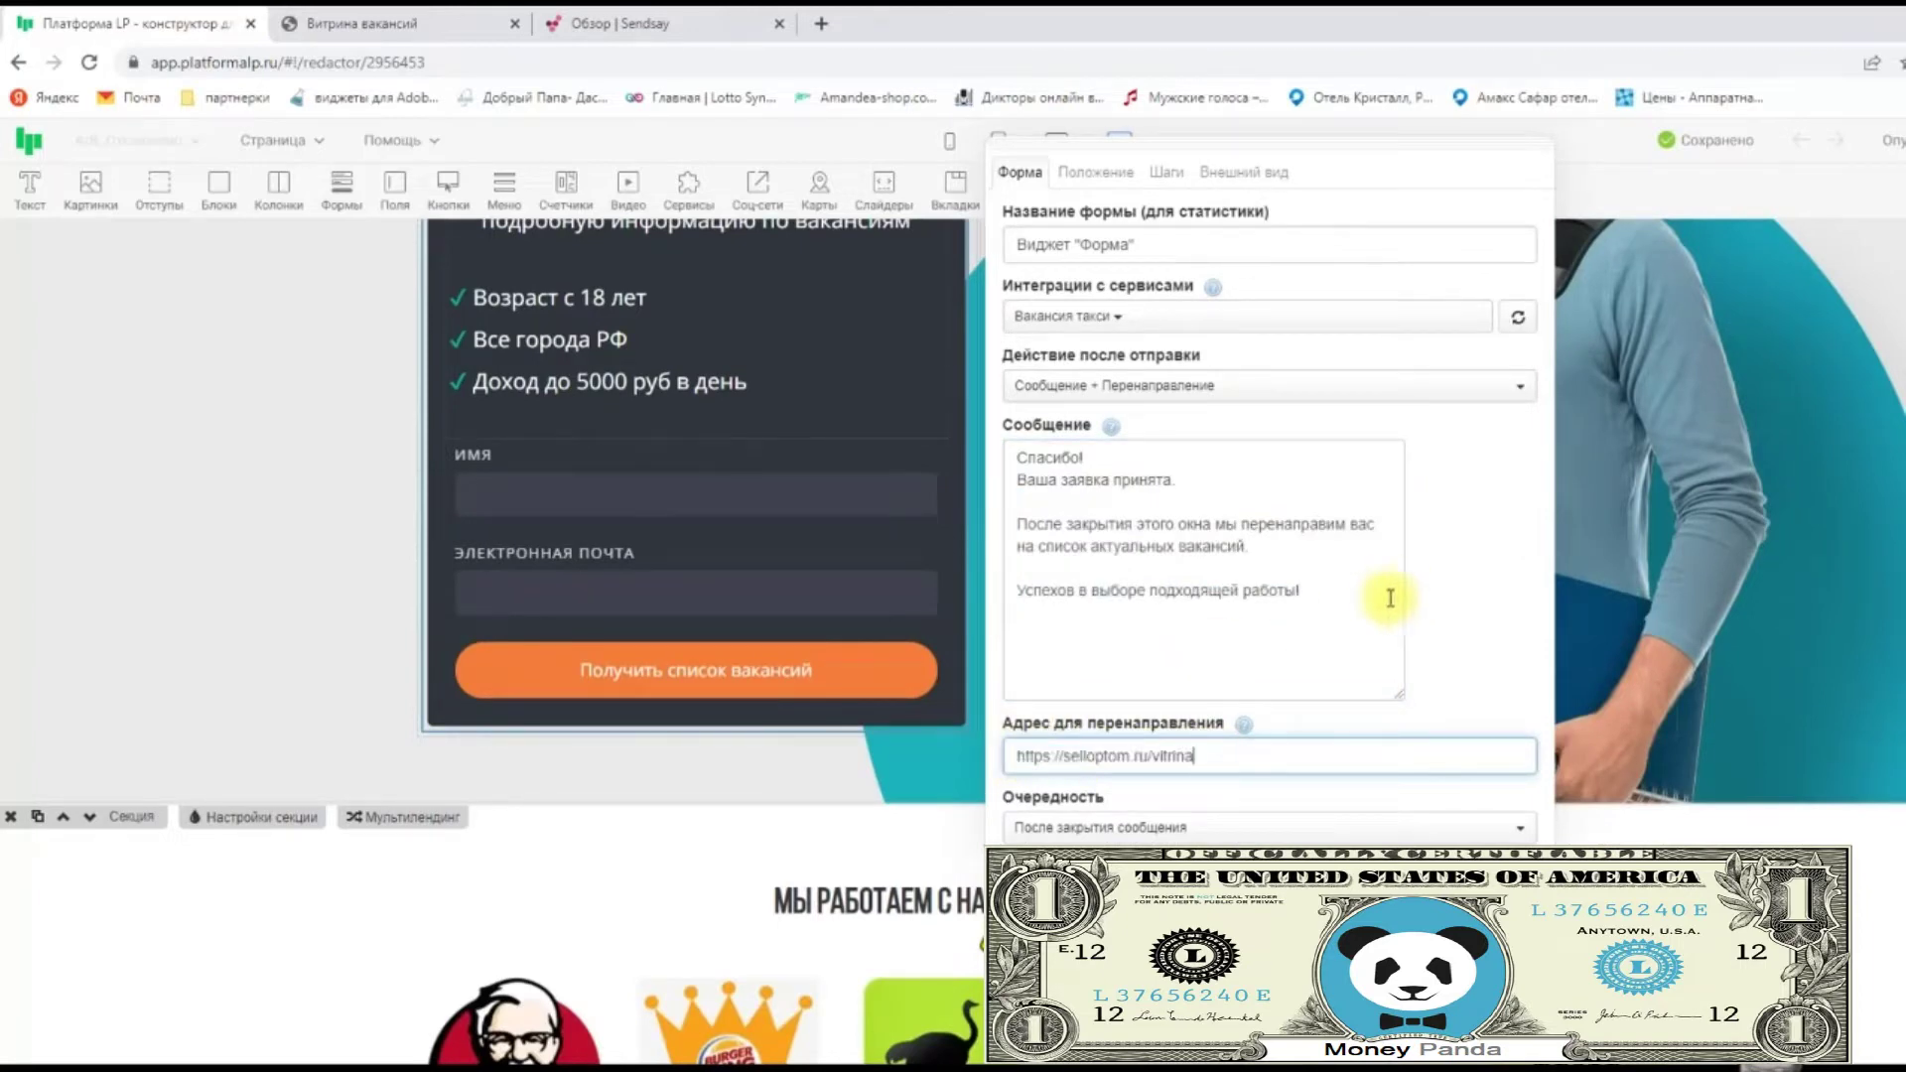
click(1686, 501)
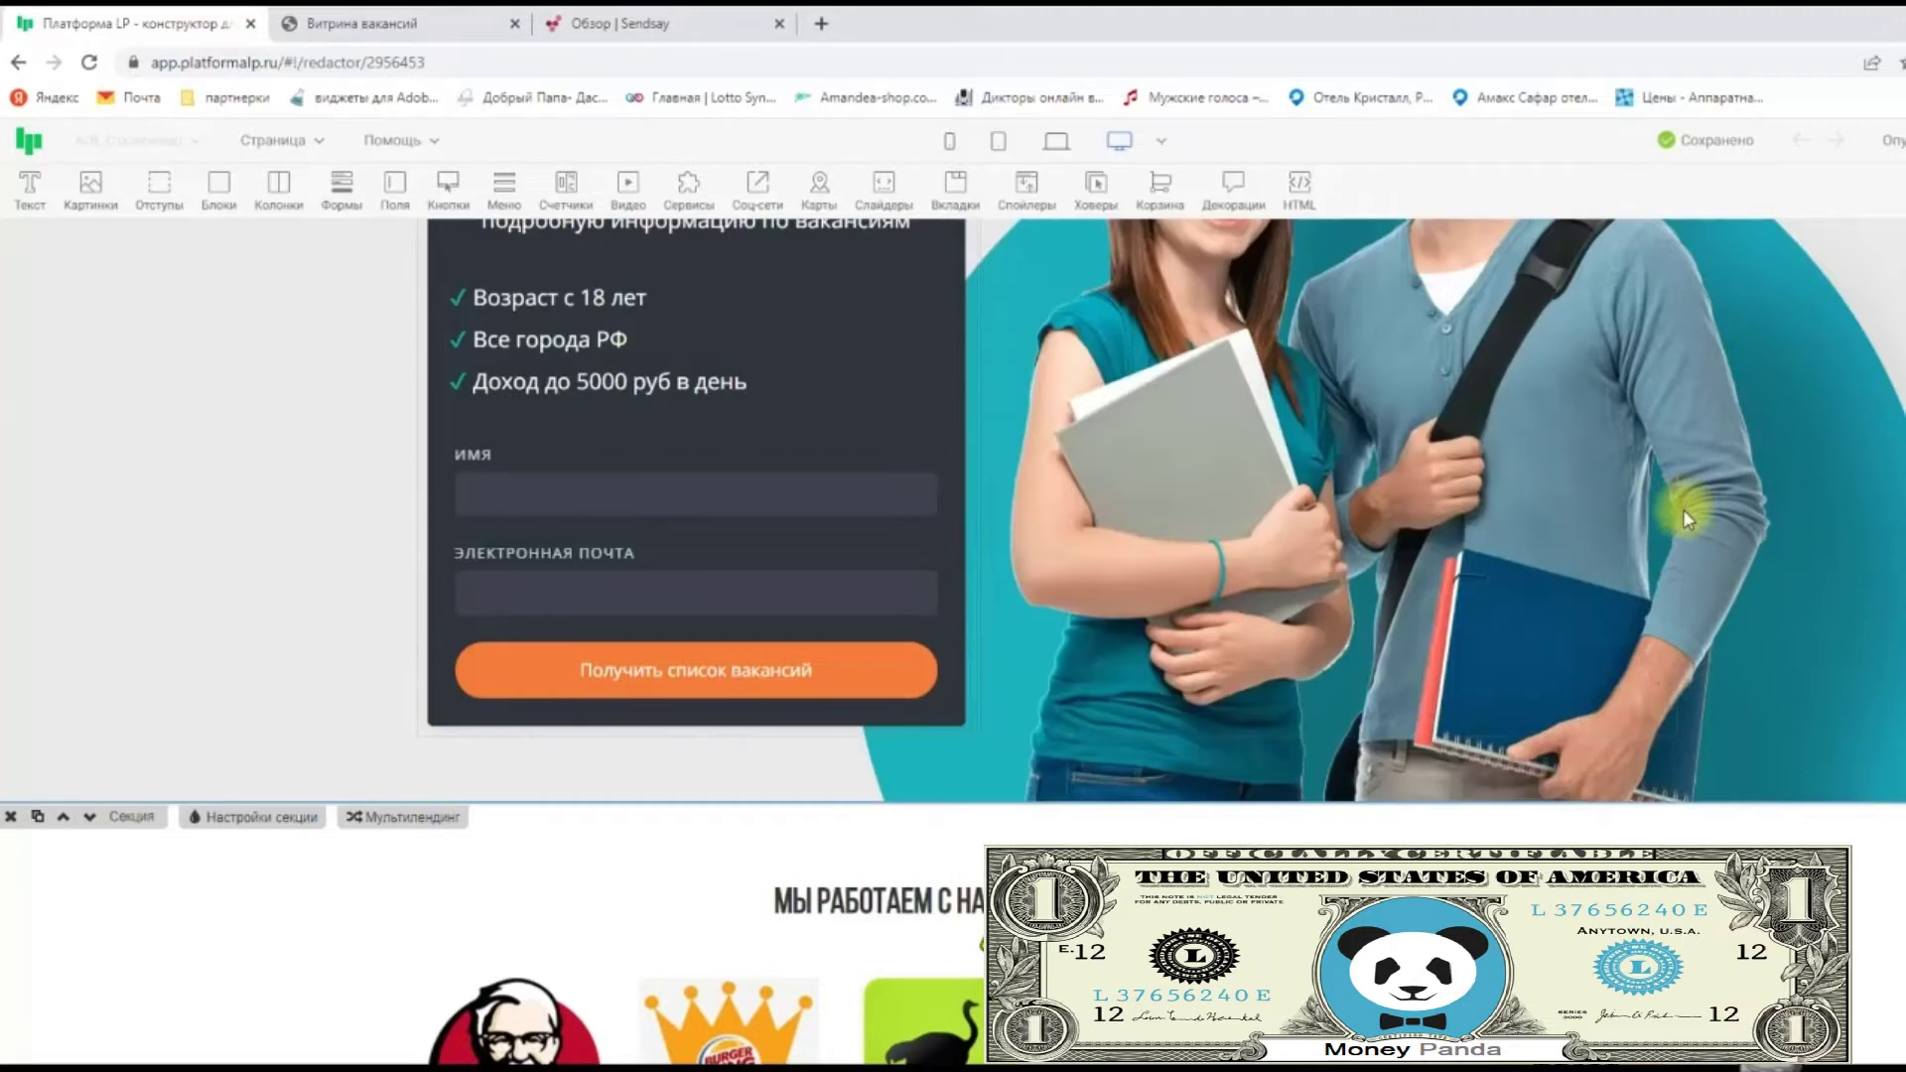
Switch the page to its phone layout and examine how the heading and signup form are arranged.
scroll(1686, 508, down, 4)
scroll(1683, 513, up, 10)
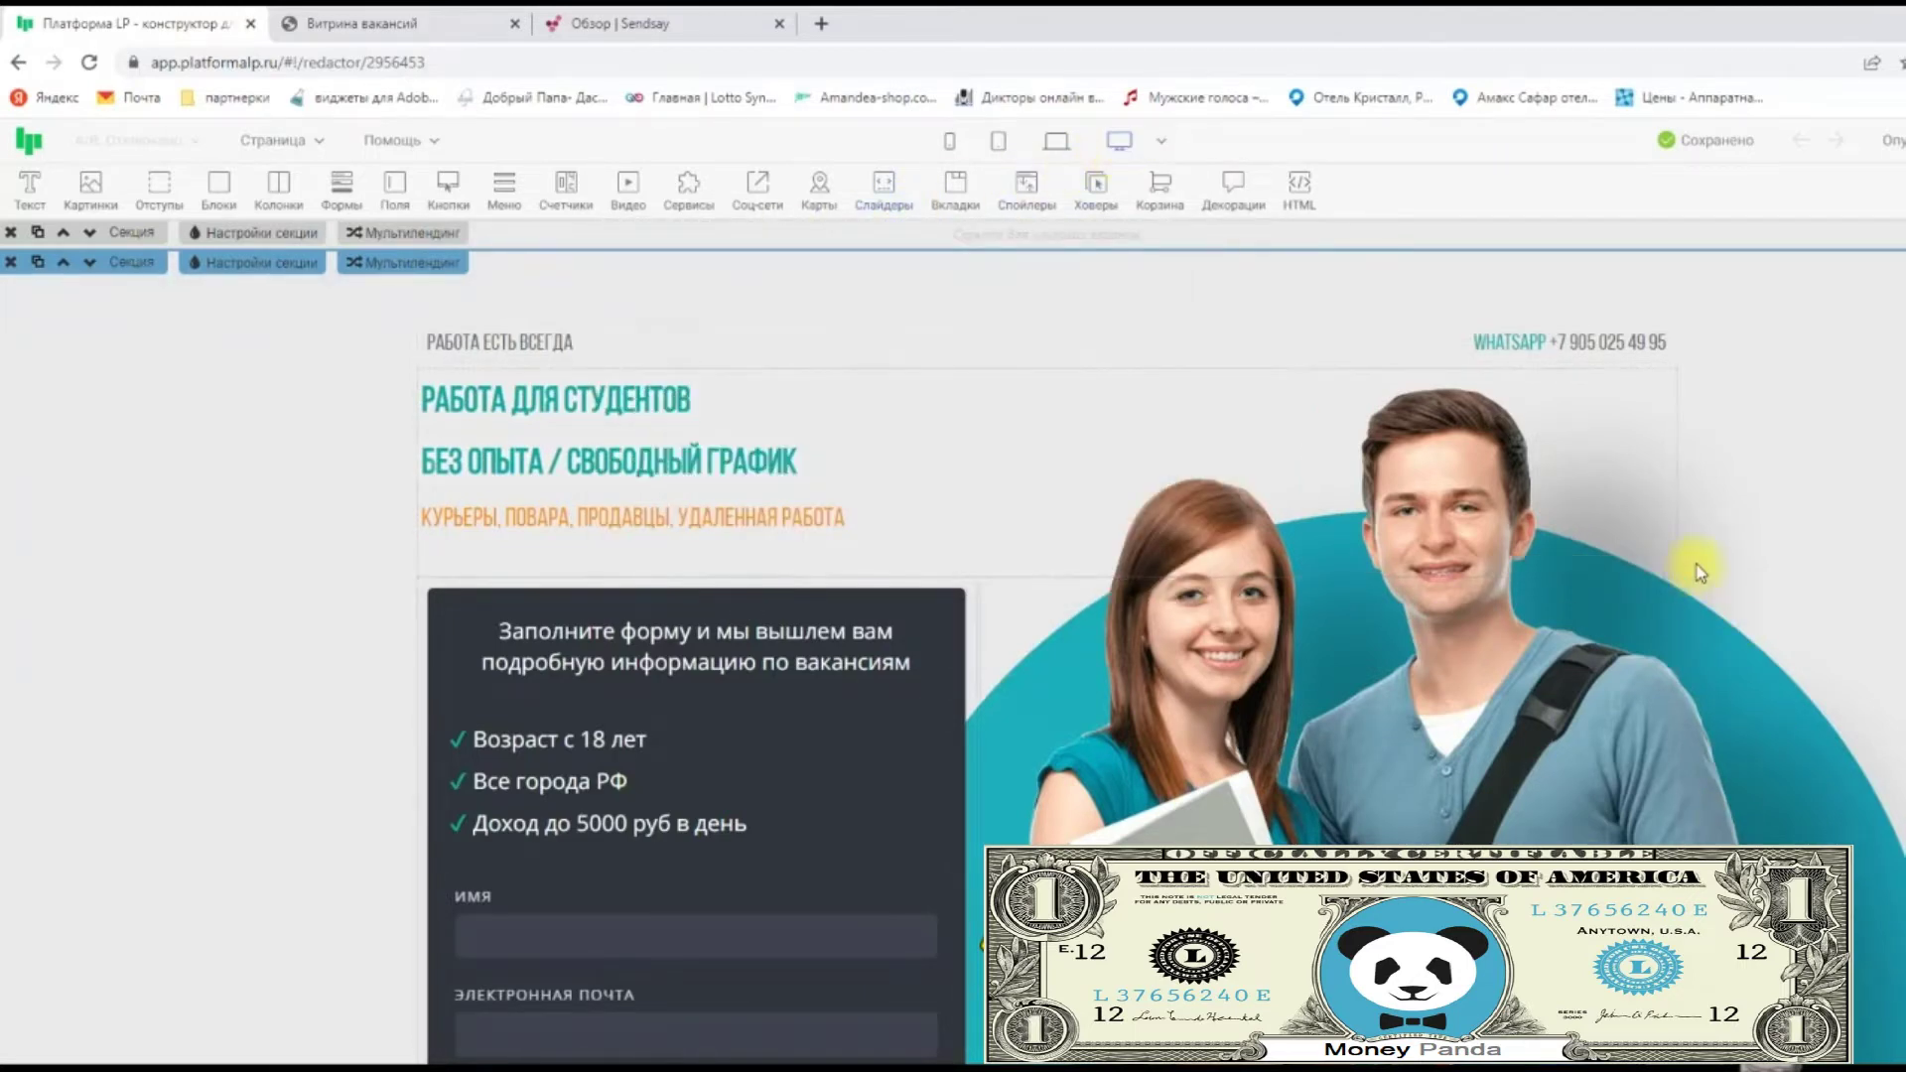
click(952, 149)
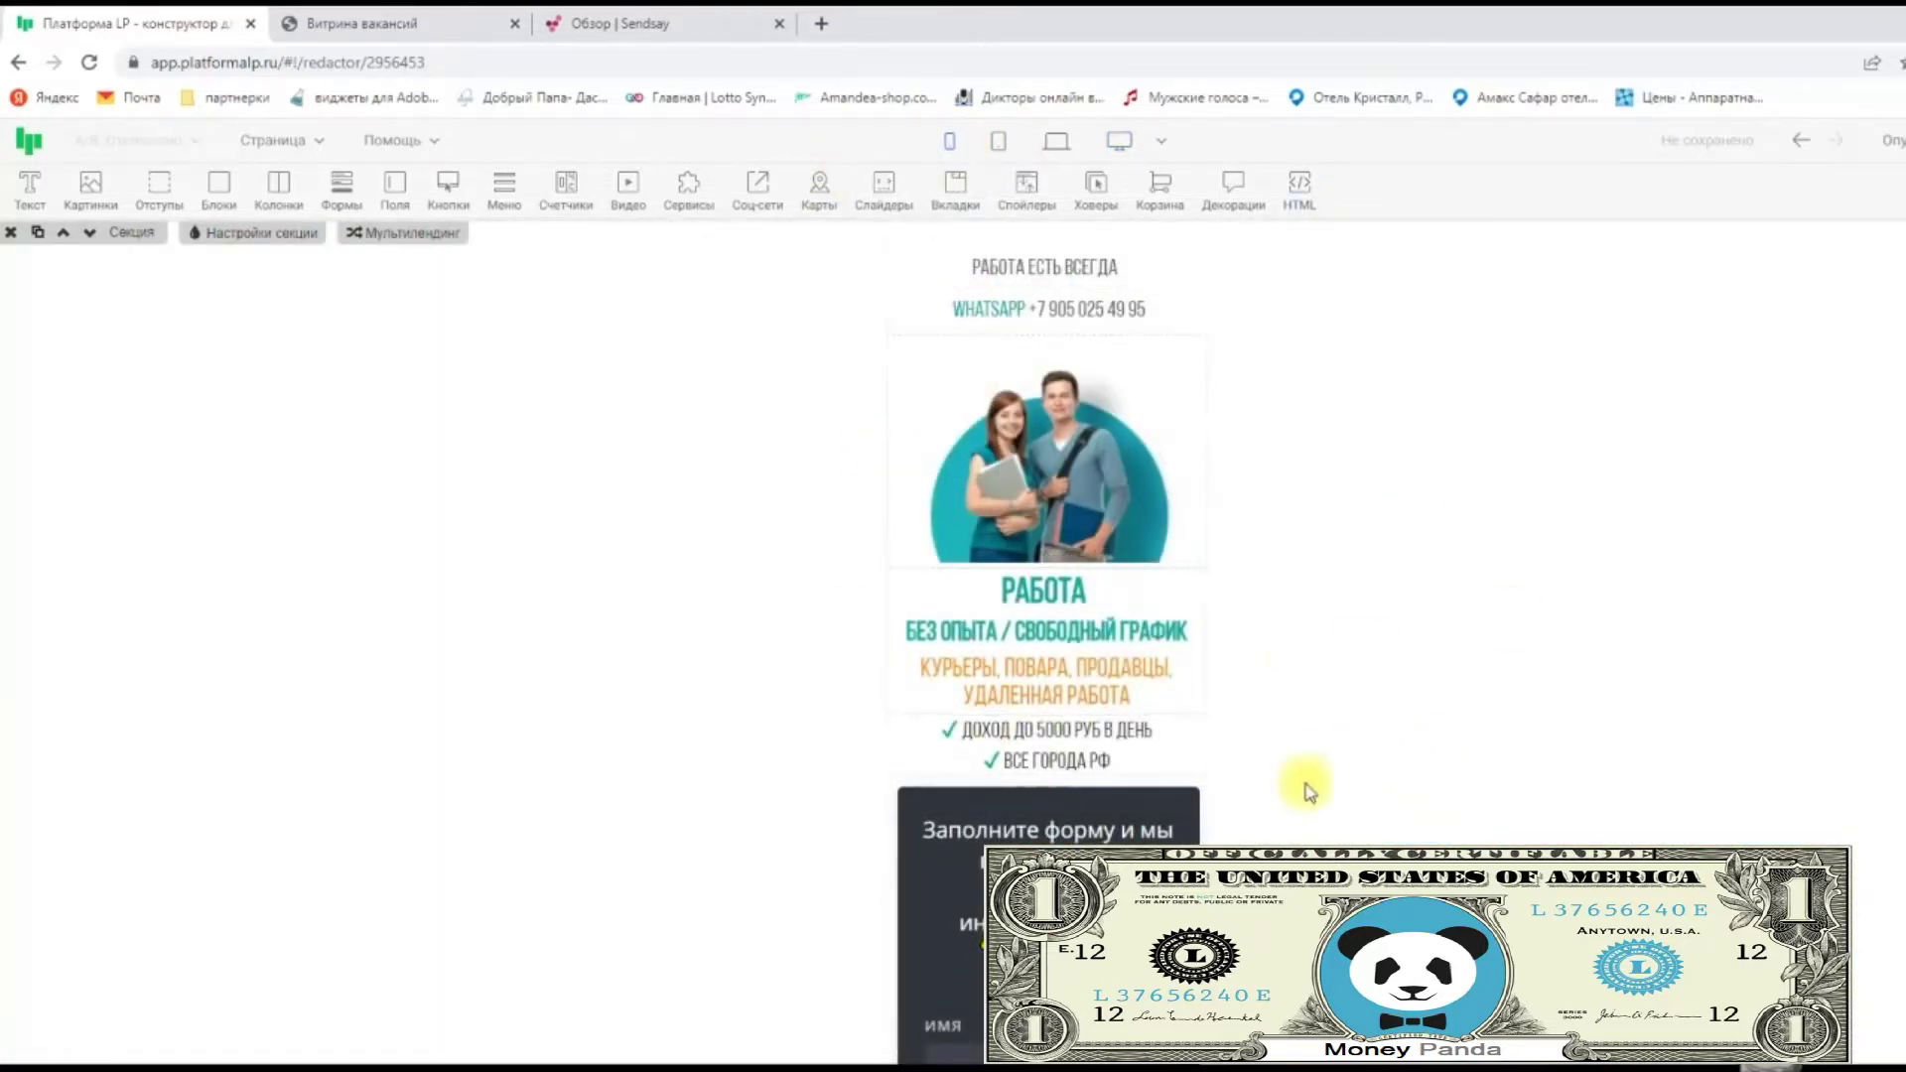
scroll(1305, 839, down, 2)
scroll(1309, 839, down, 1)
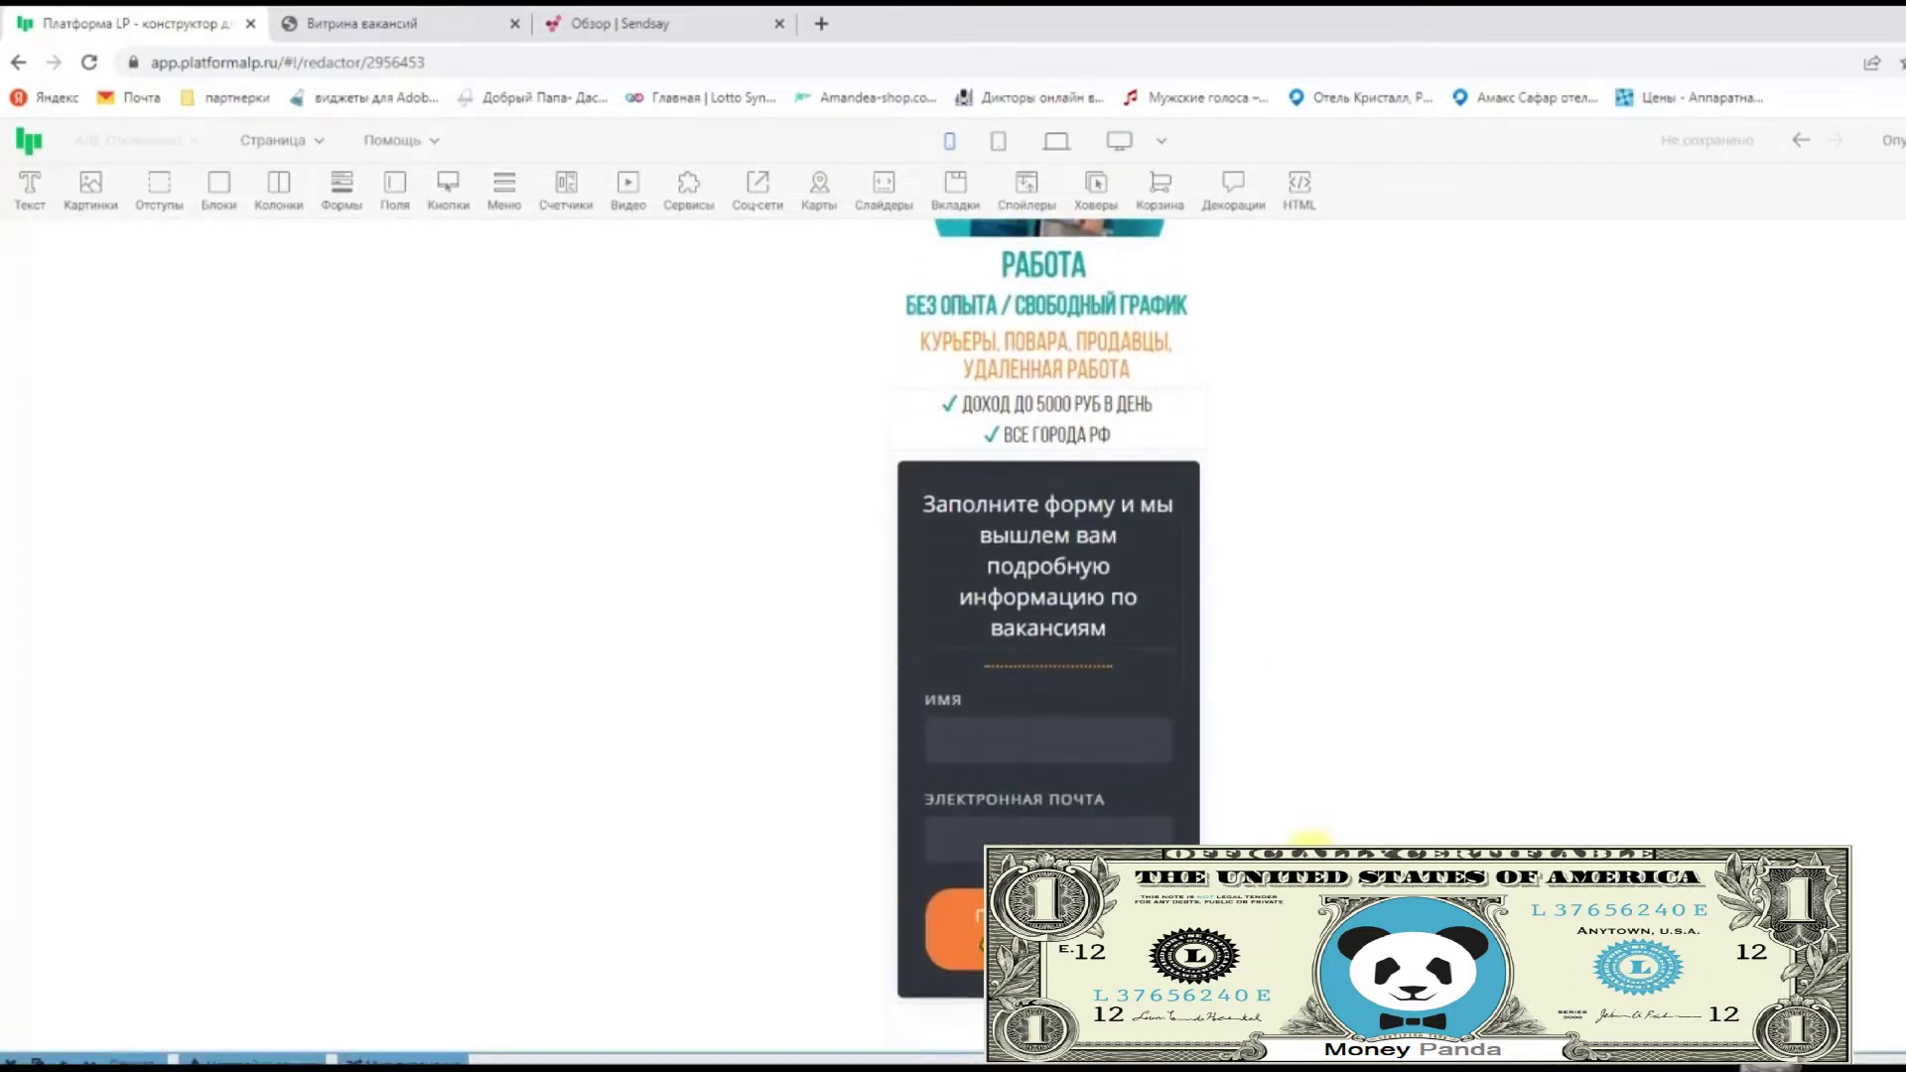
mouse_move(1036, 499)
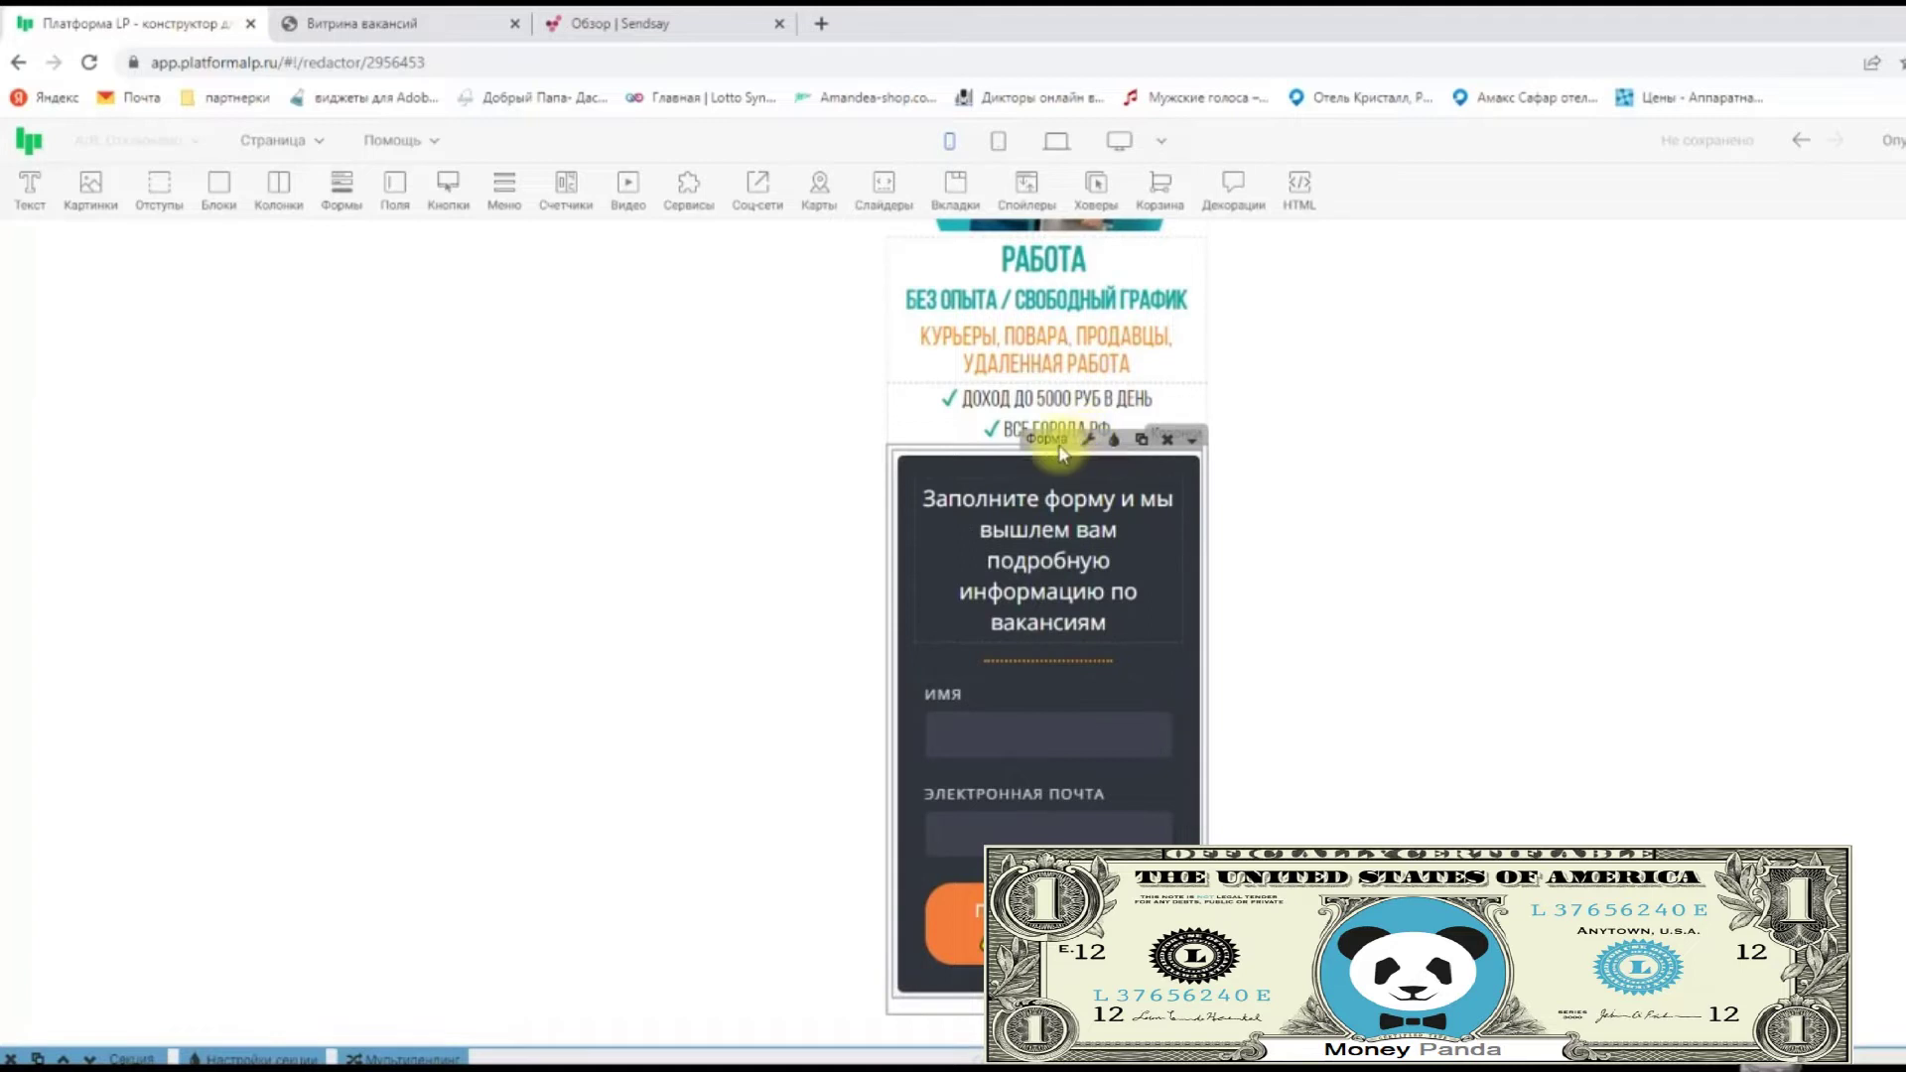
Open the phone layout's form settings, check the action after submission and the thank-you message, and close the settings.
click(1090, 443)
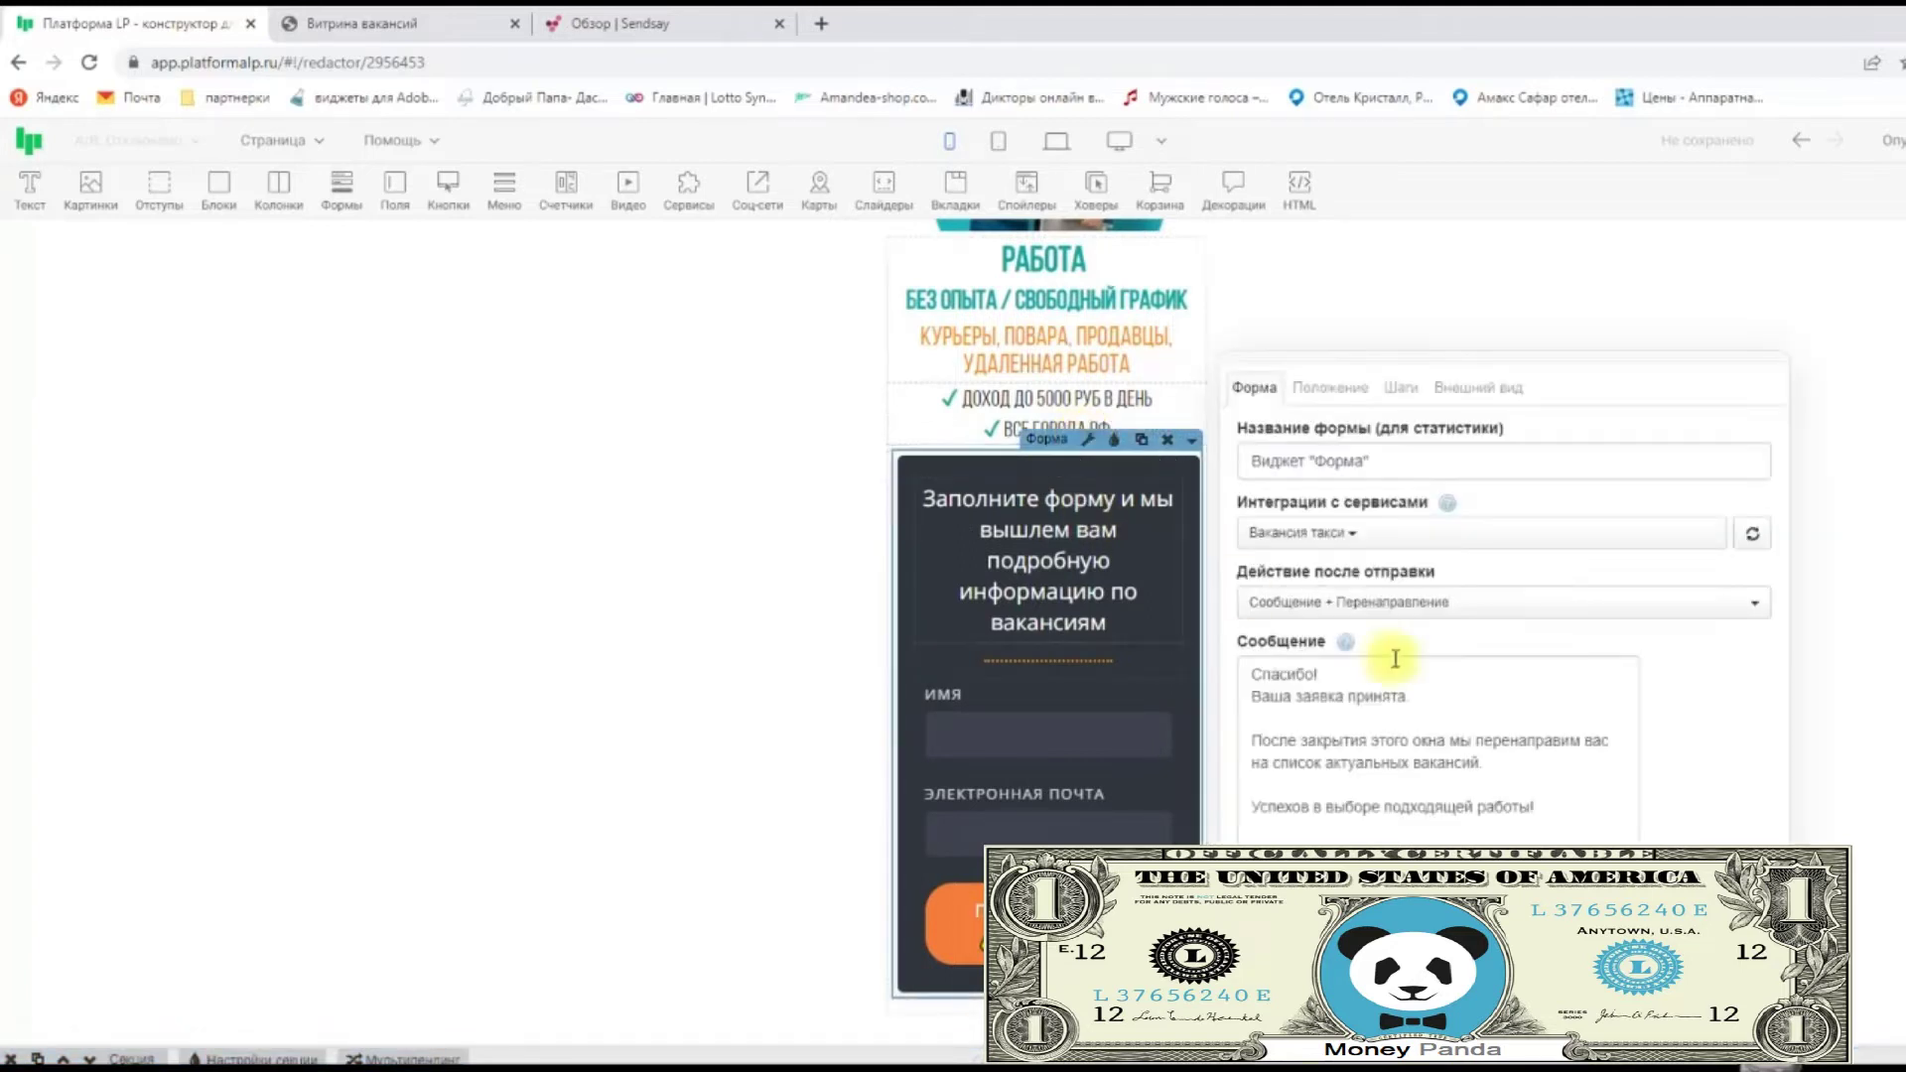
click(1400, 602)
click(1375, 700)
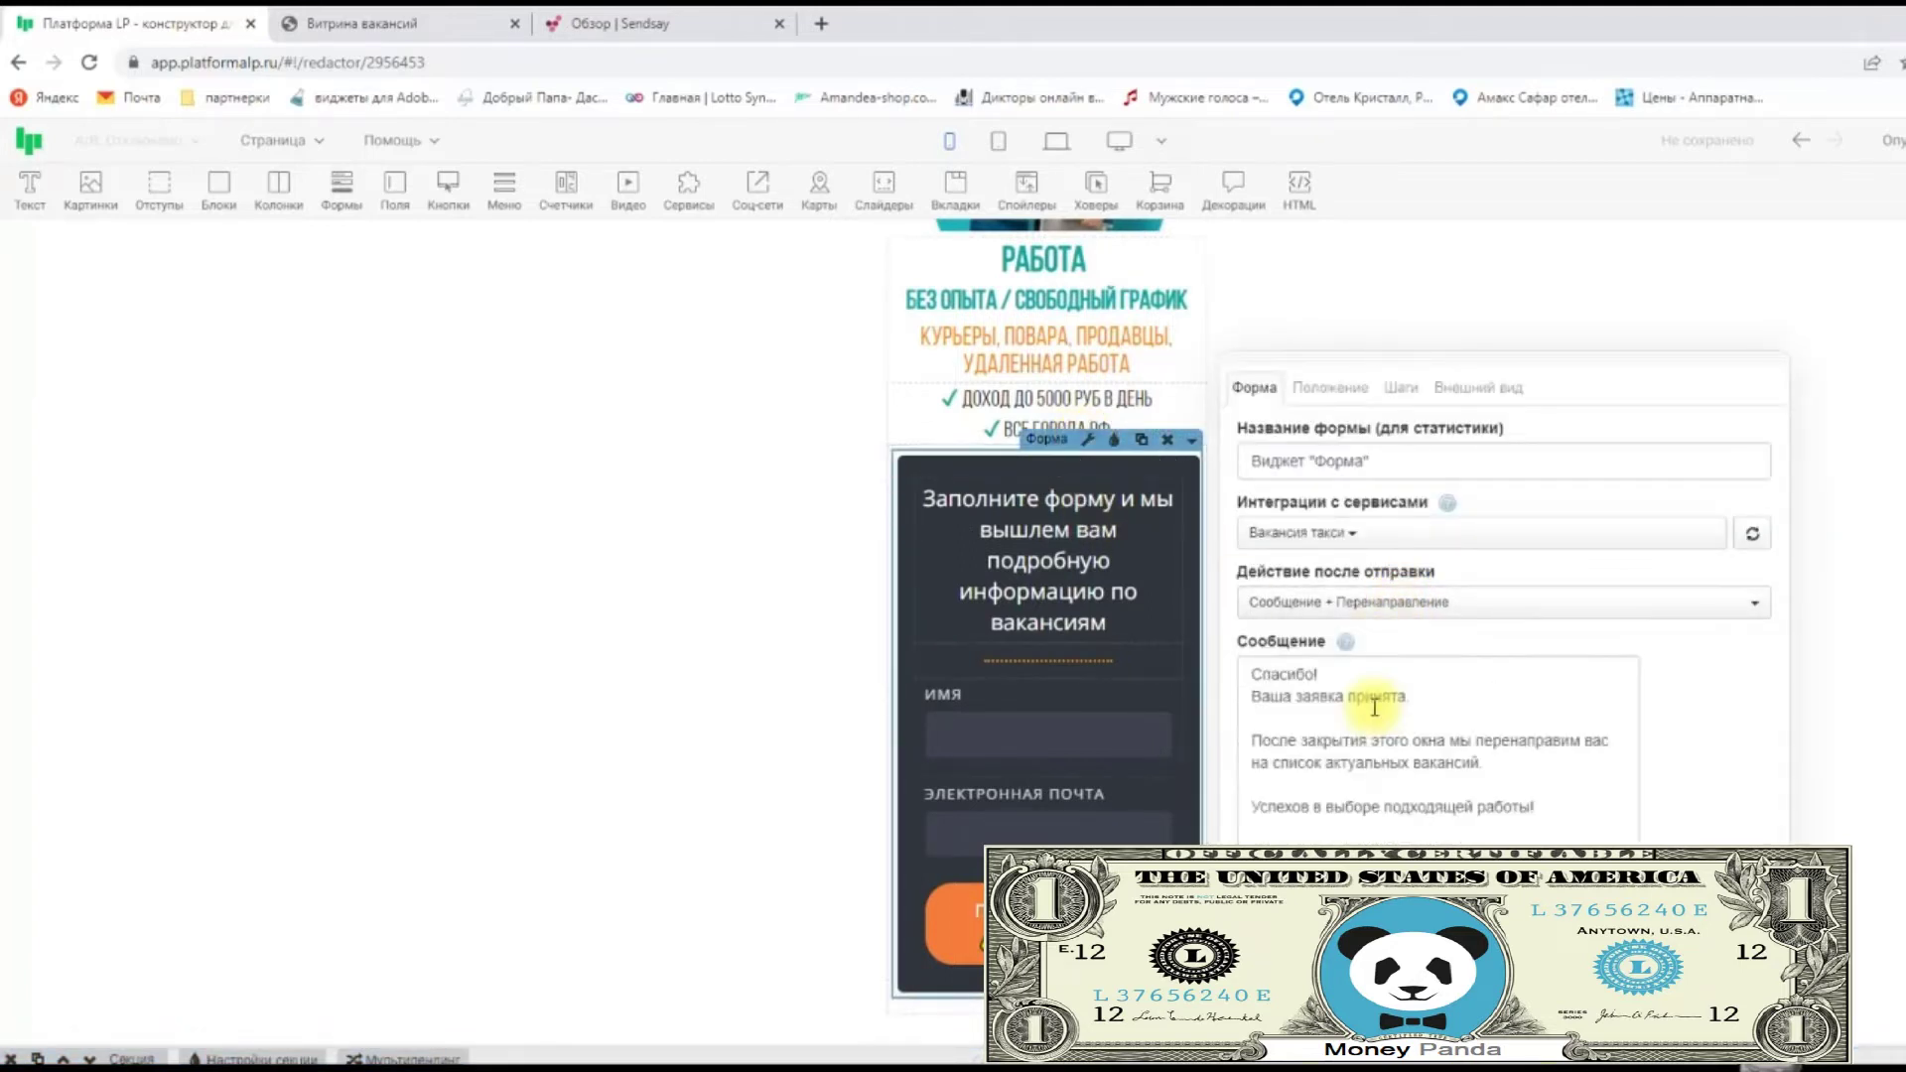
drag(1251, 737, 1600, 825)
click(1838, 687)
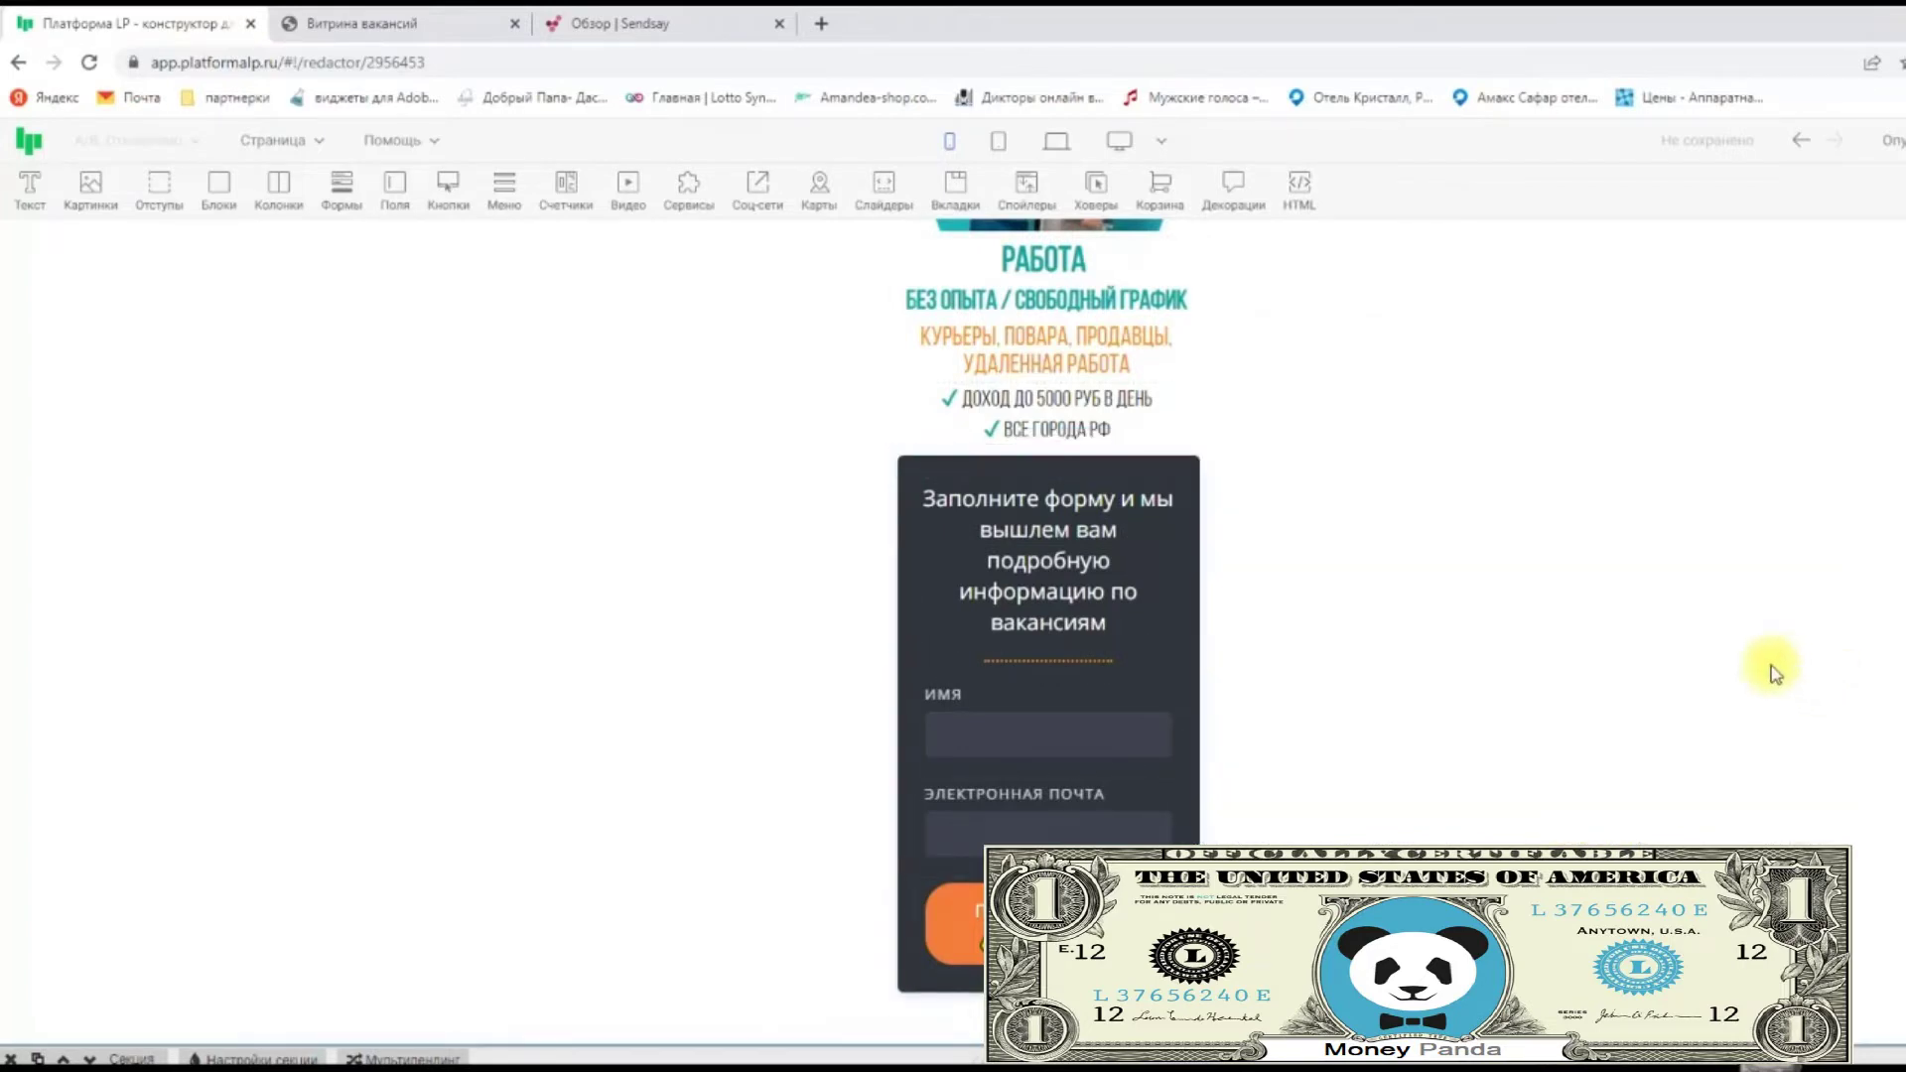
Publish the subscription page and open its published version at selloptom.ru.
scroll(1769, 668, down, 4)
scroll(1769, 668, up, 7)
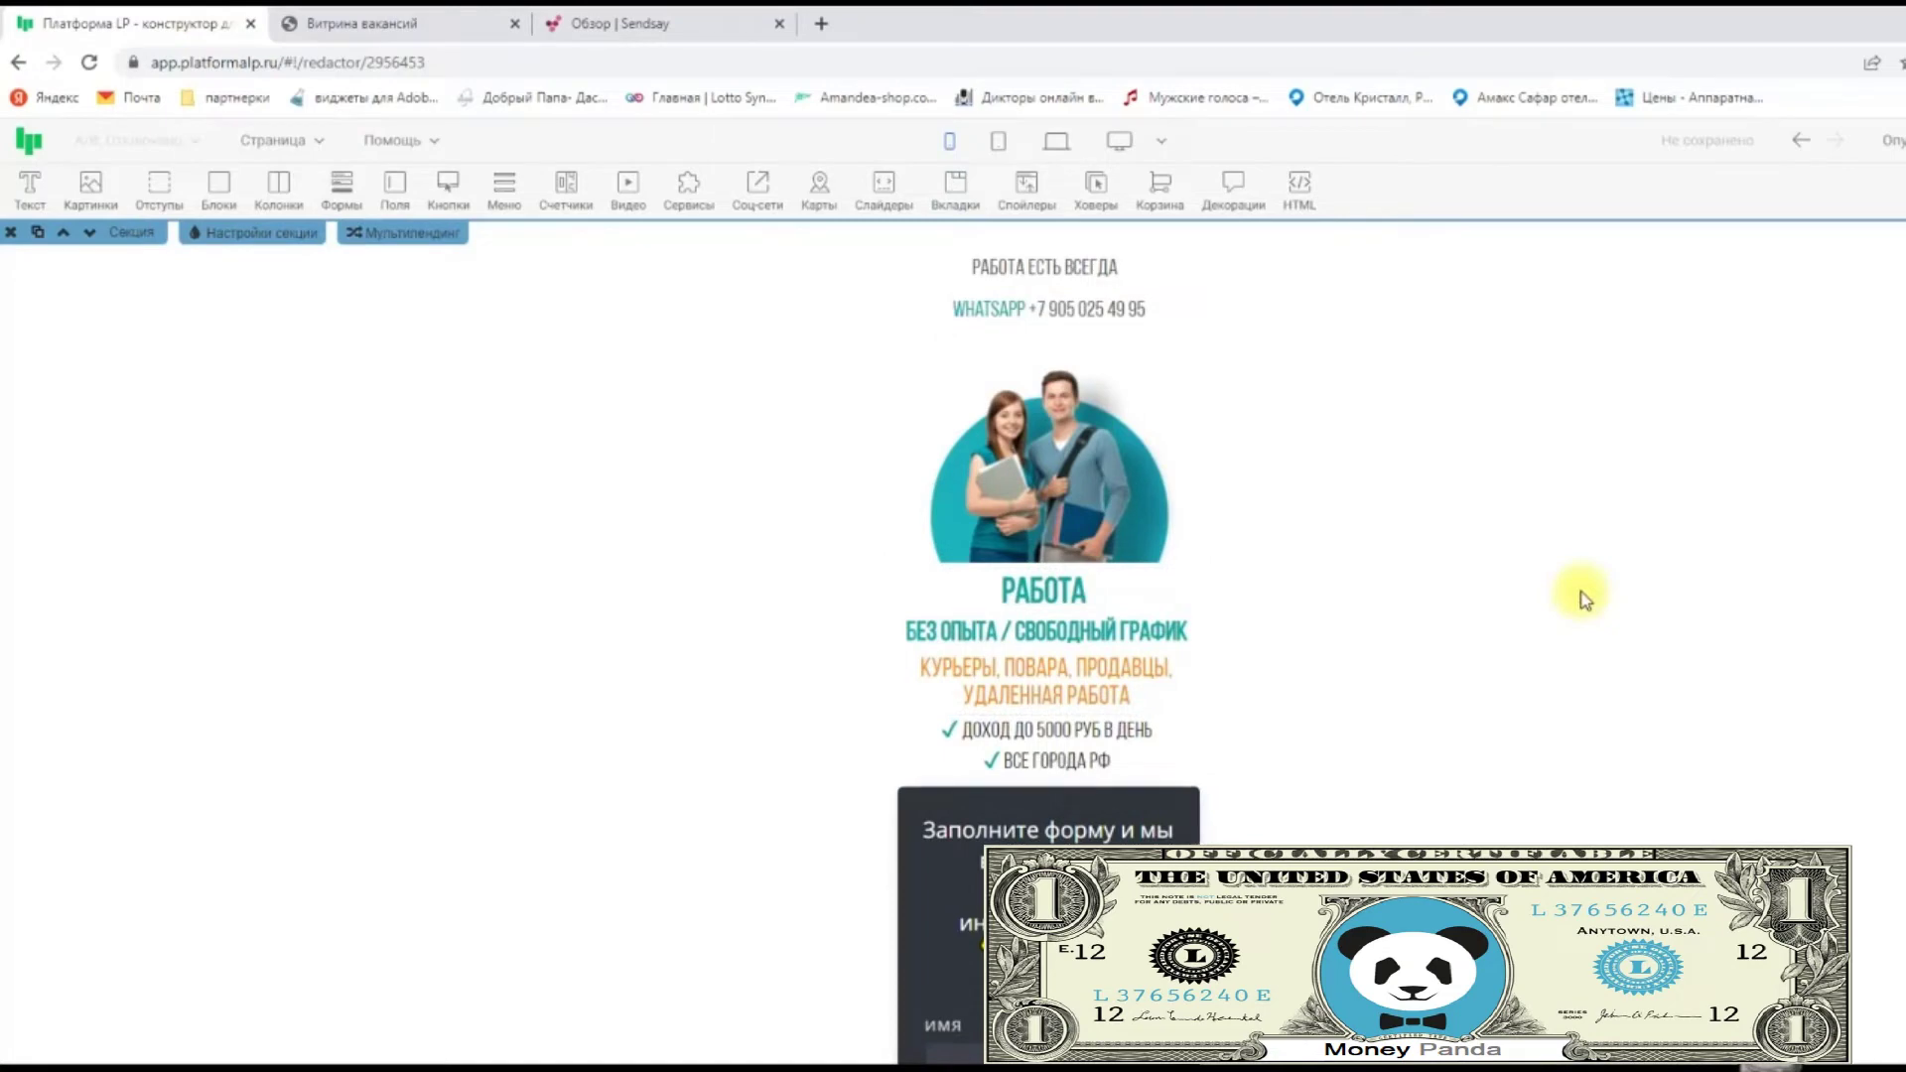
click(1891, 149)
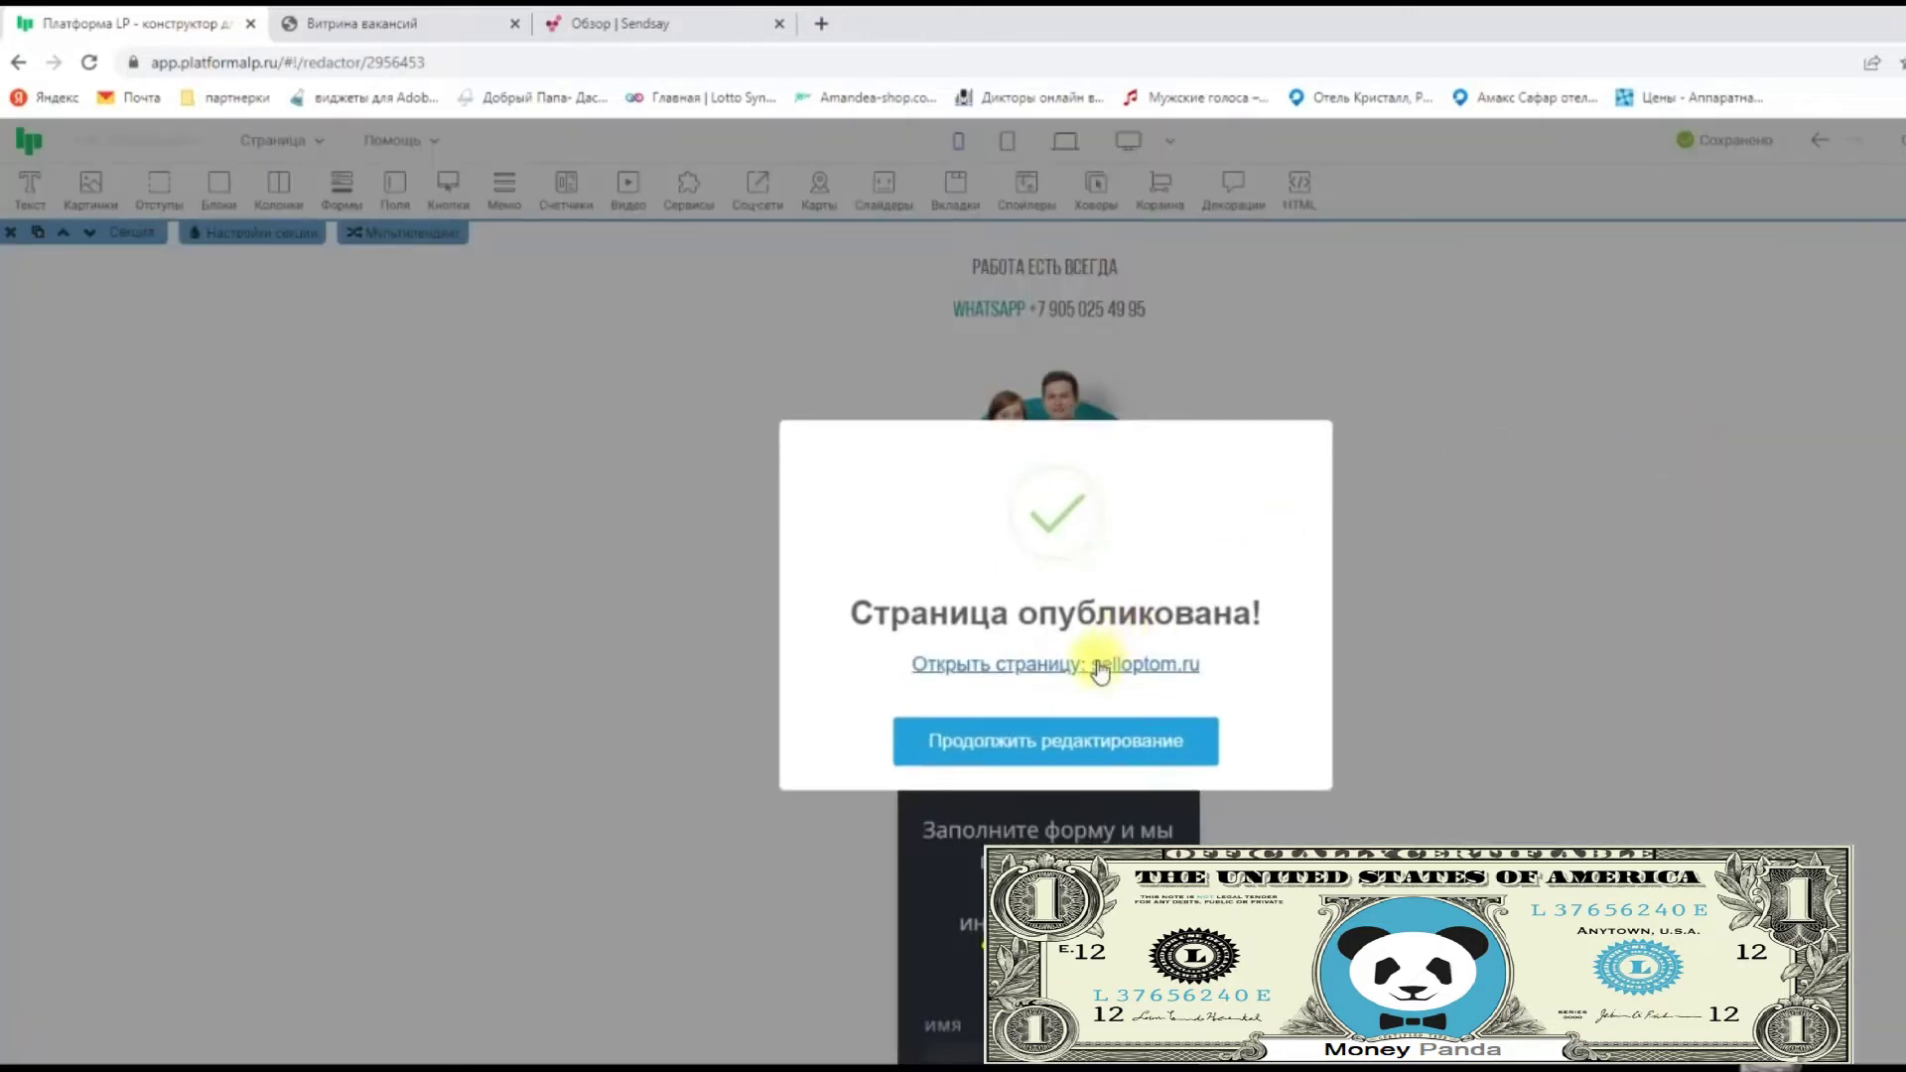
click(1100, 667)
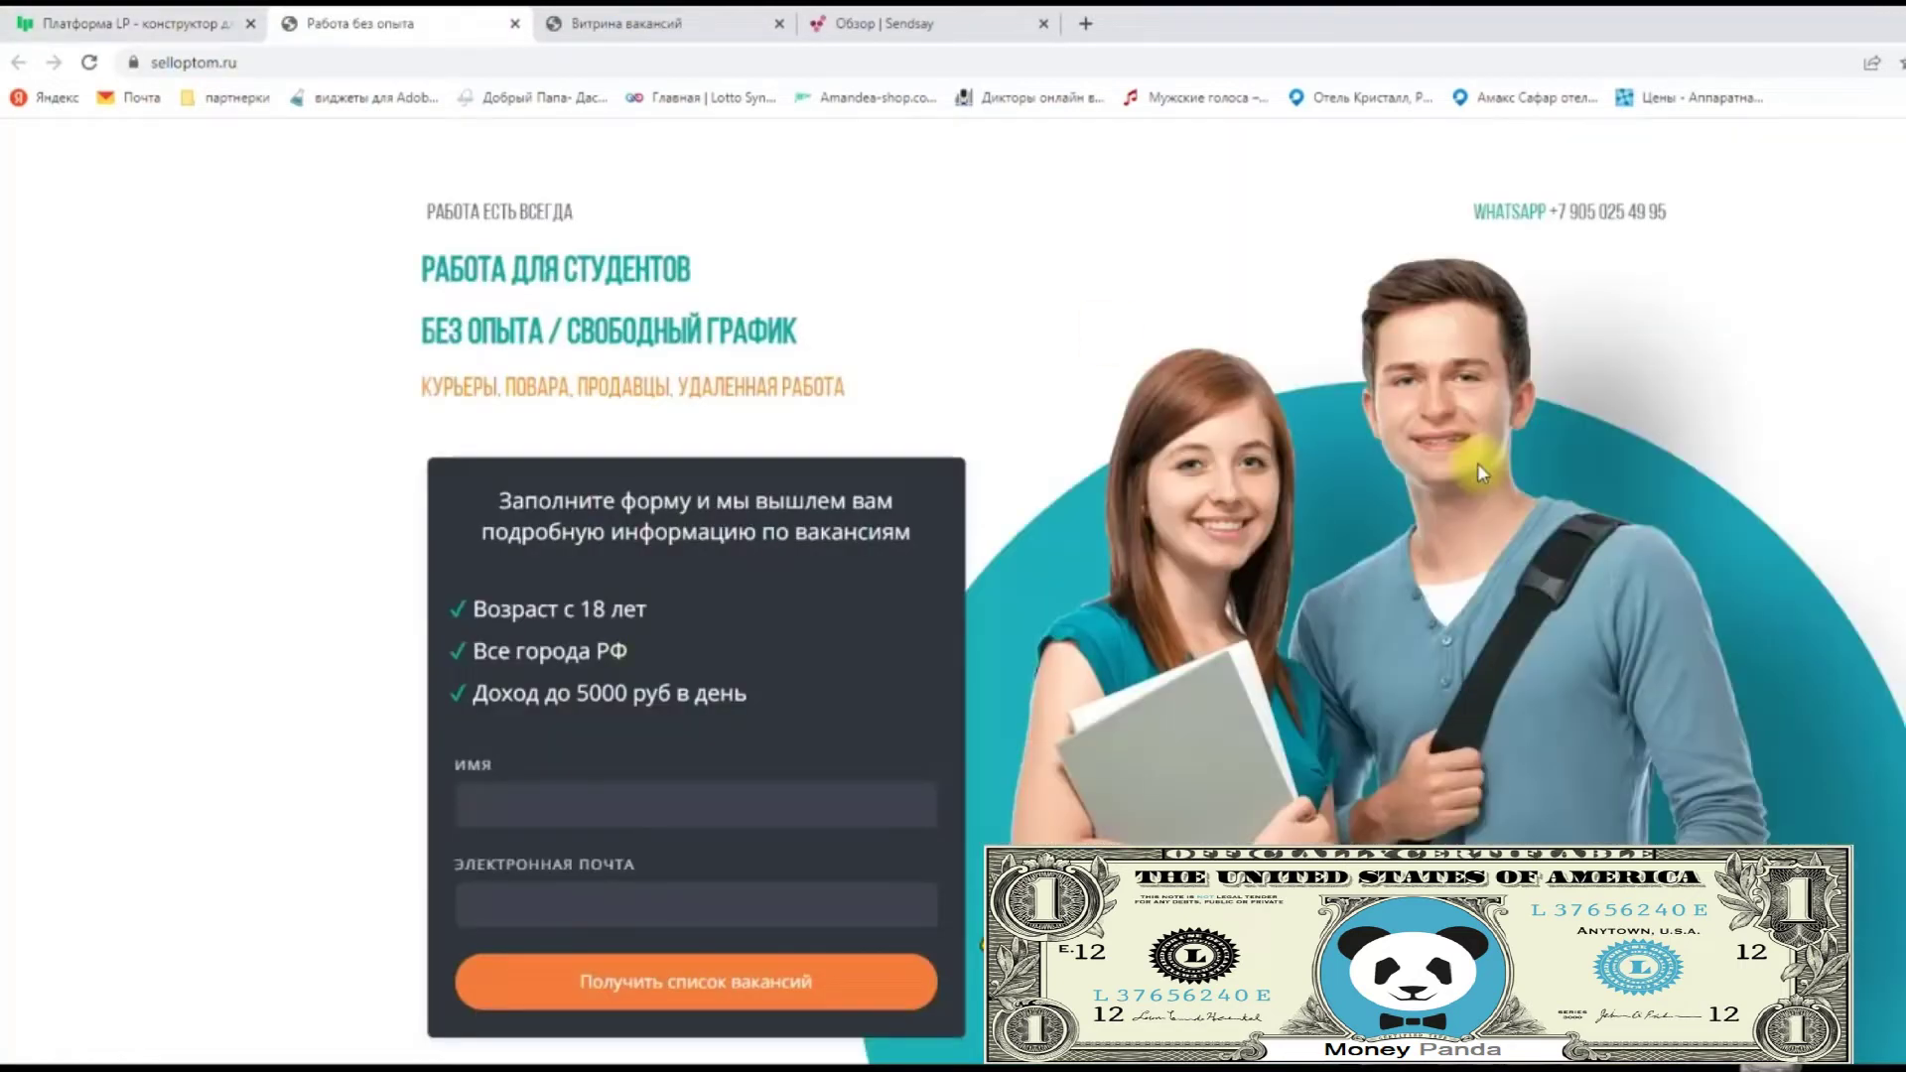
Examine the published page's signup form and the vacancy showcase's address, and return to the page editor.
click(664, 800)
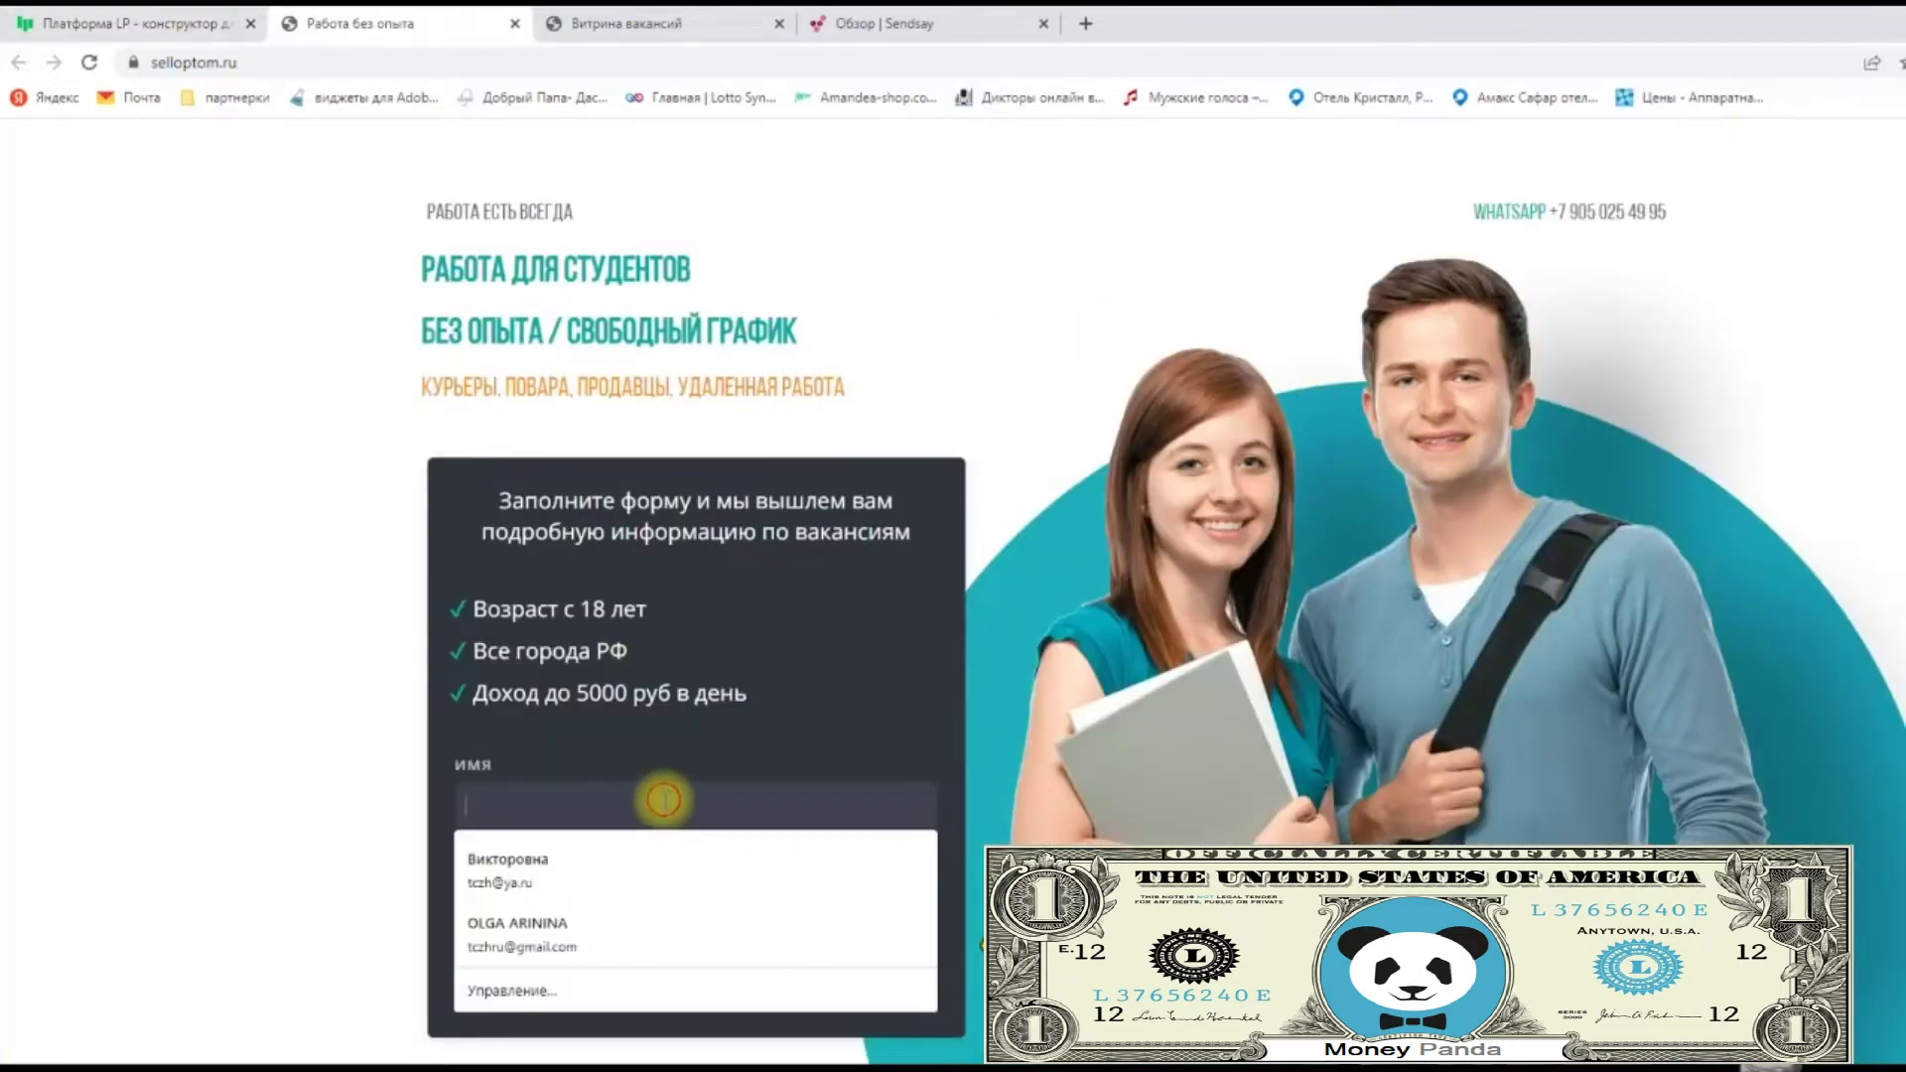
click(302, 792)
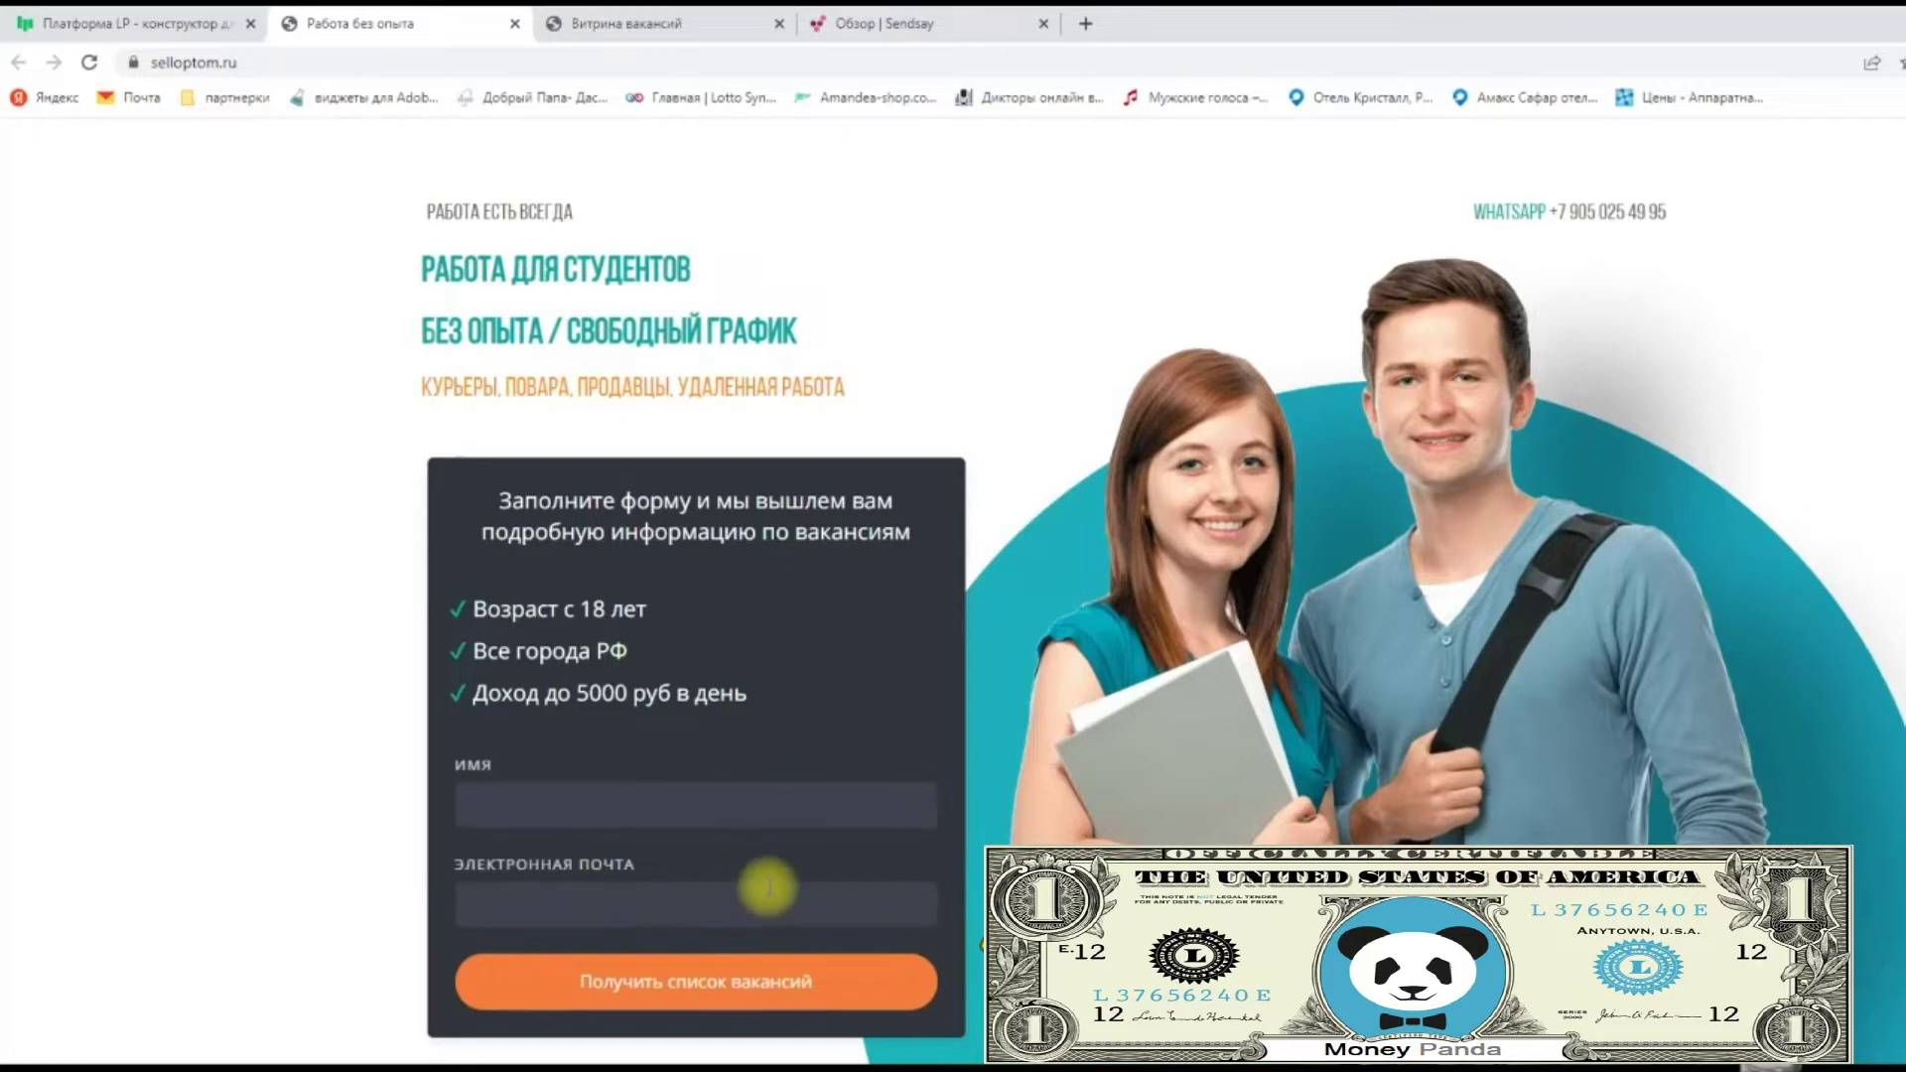
scroll(768, 886, down, 2)
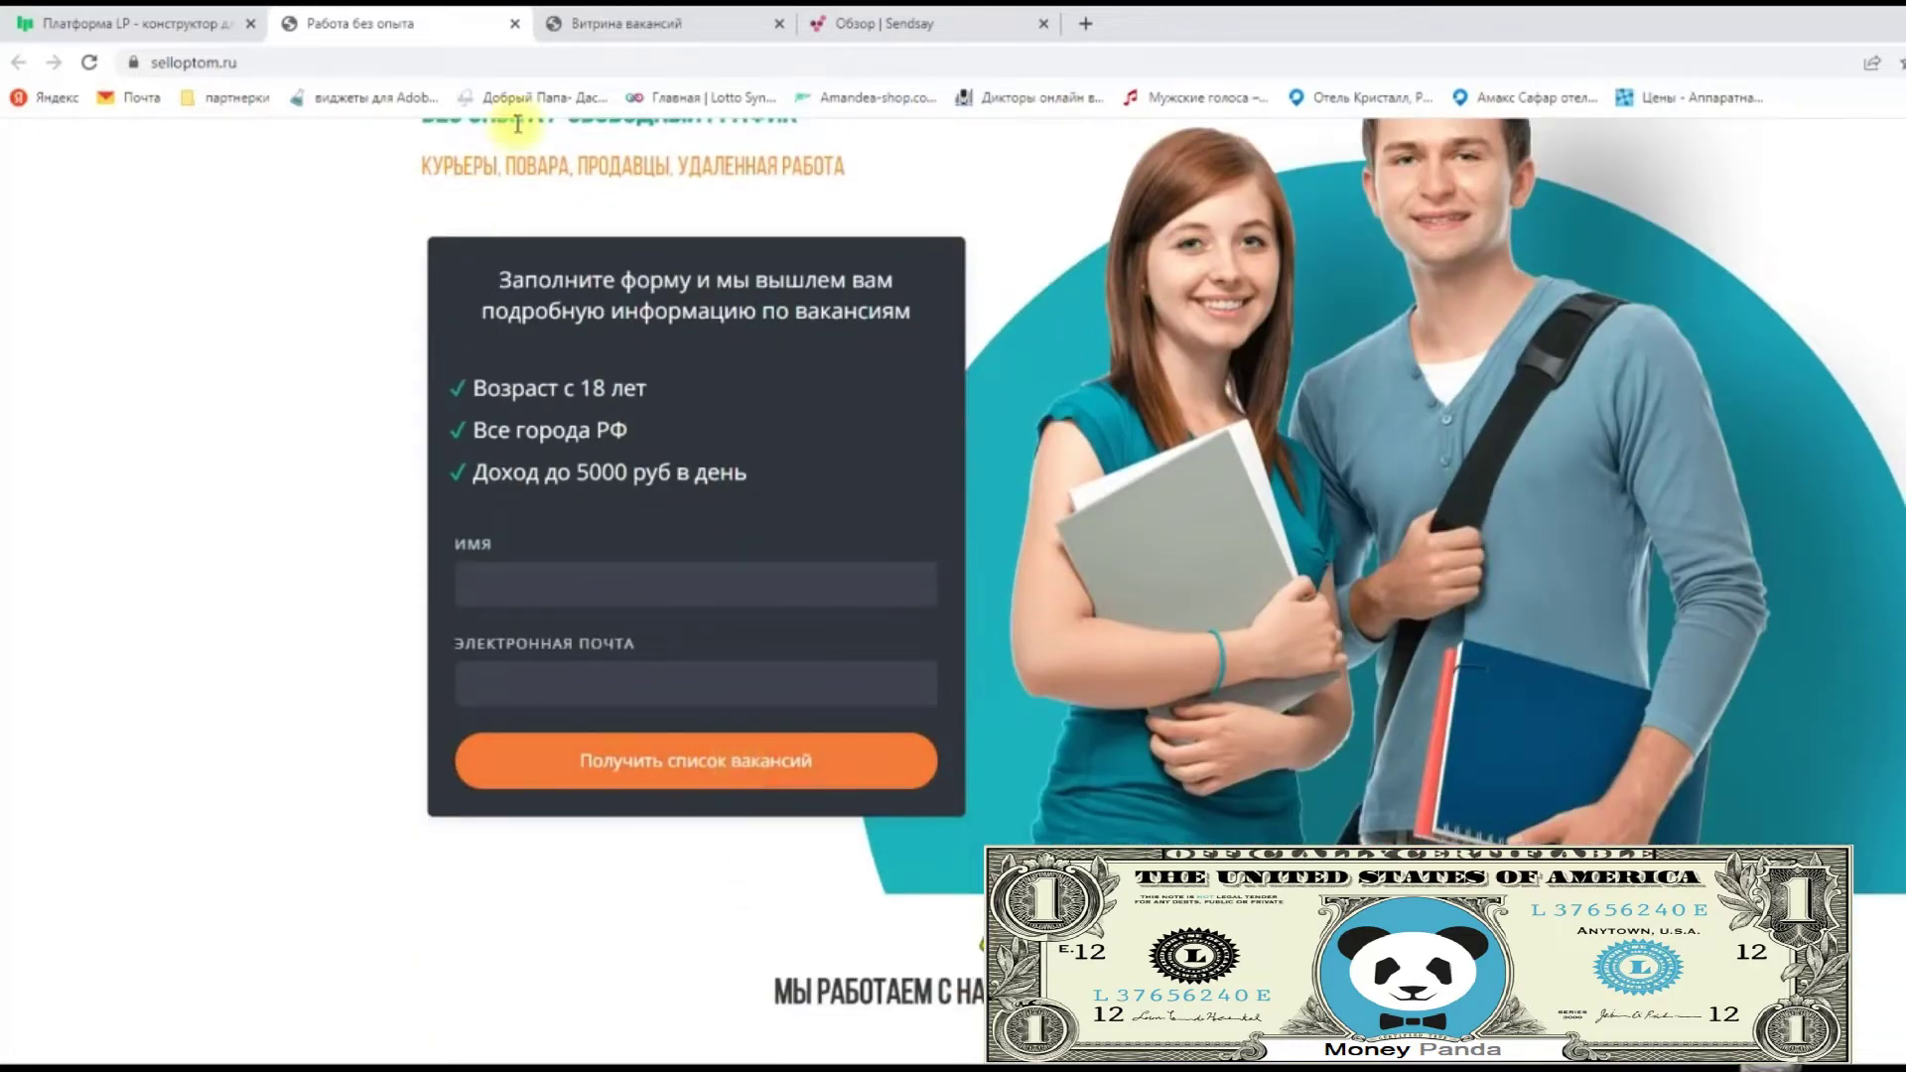
click(635, 23)
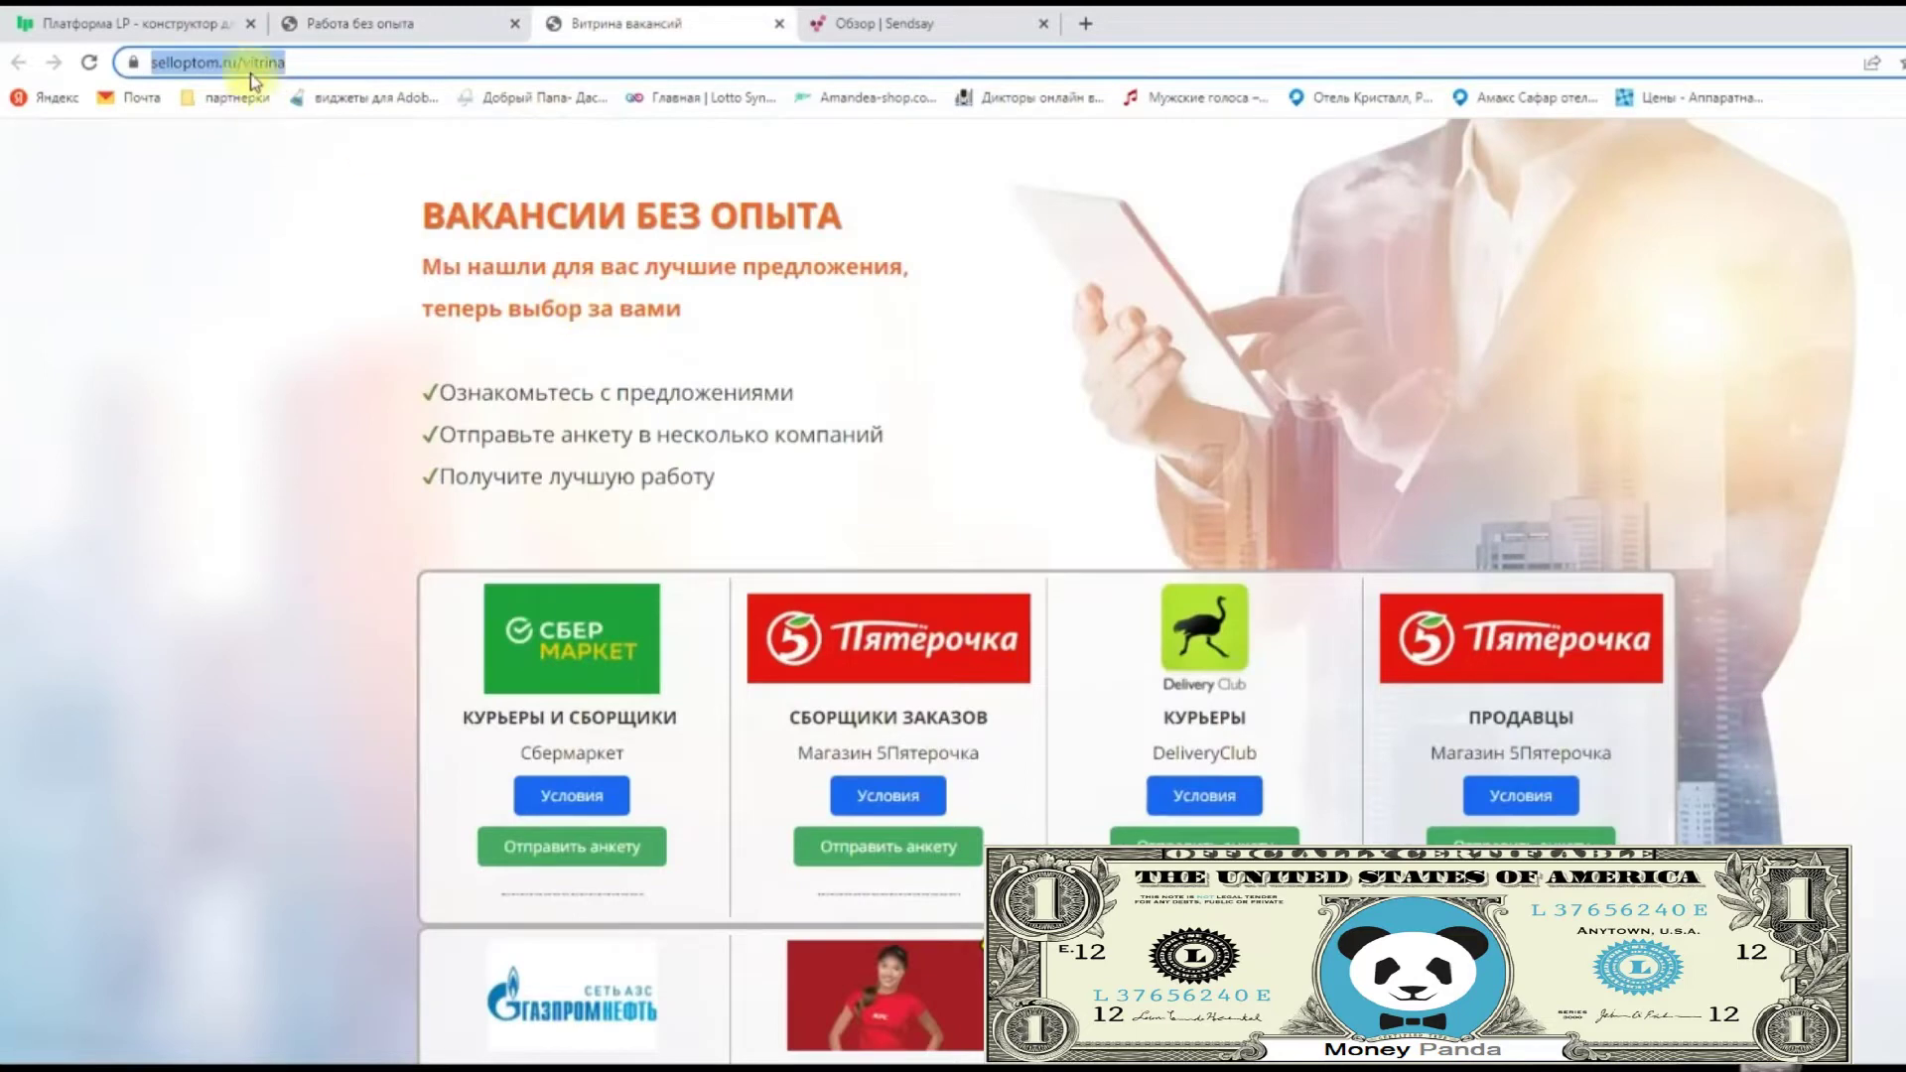
click(92, 23)
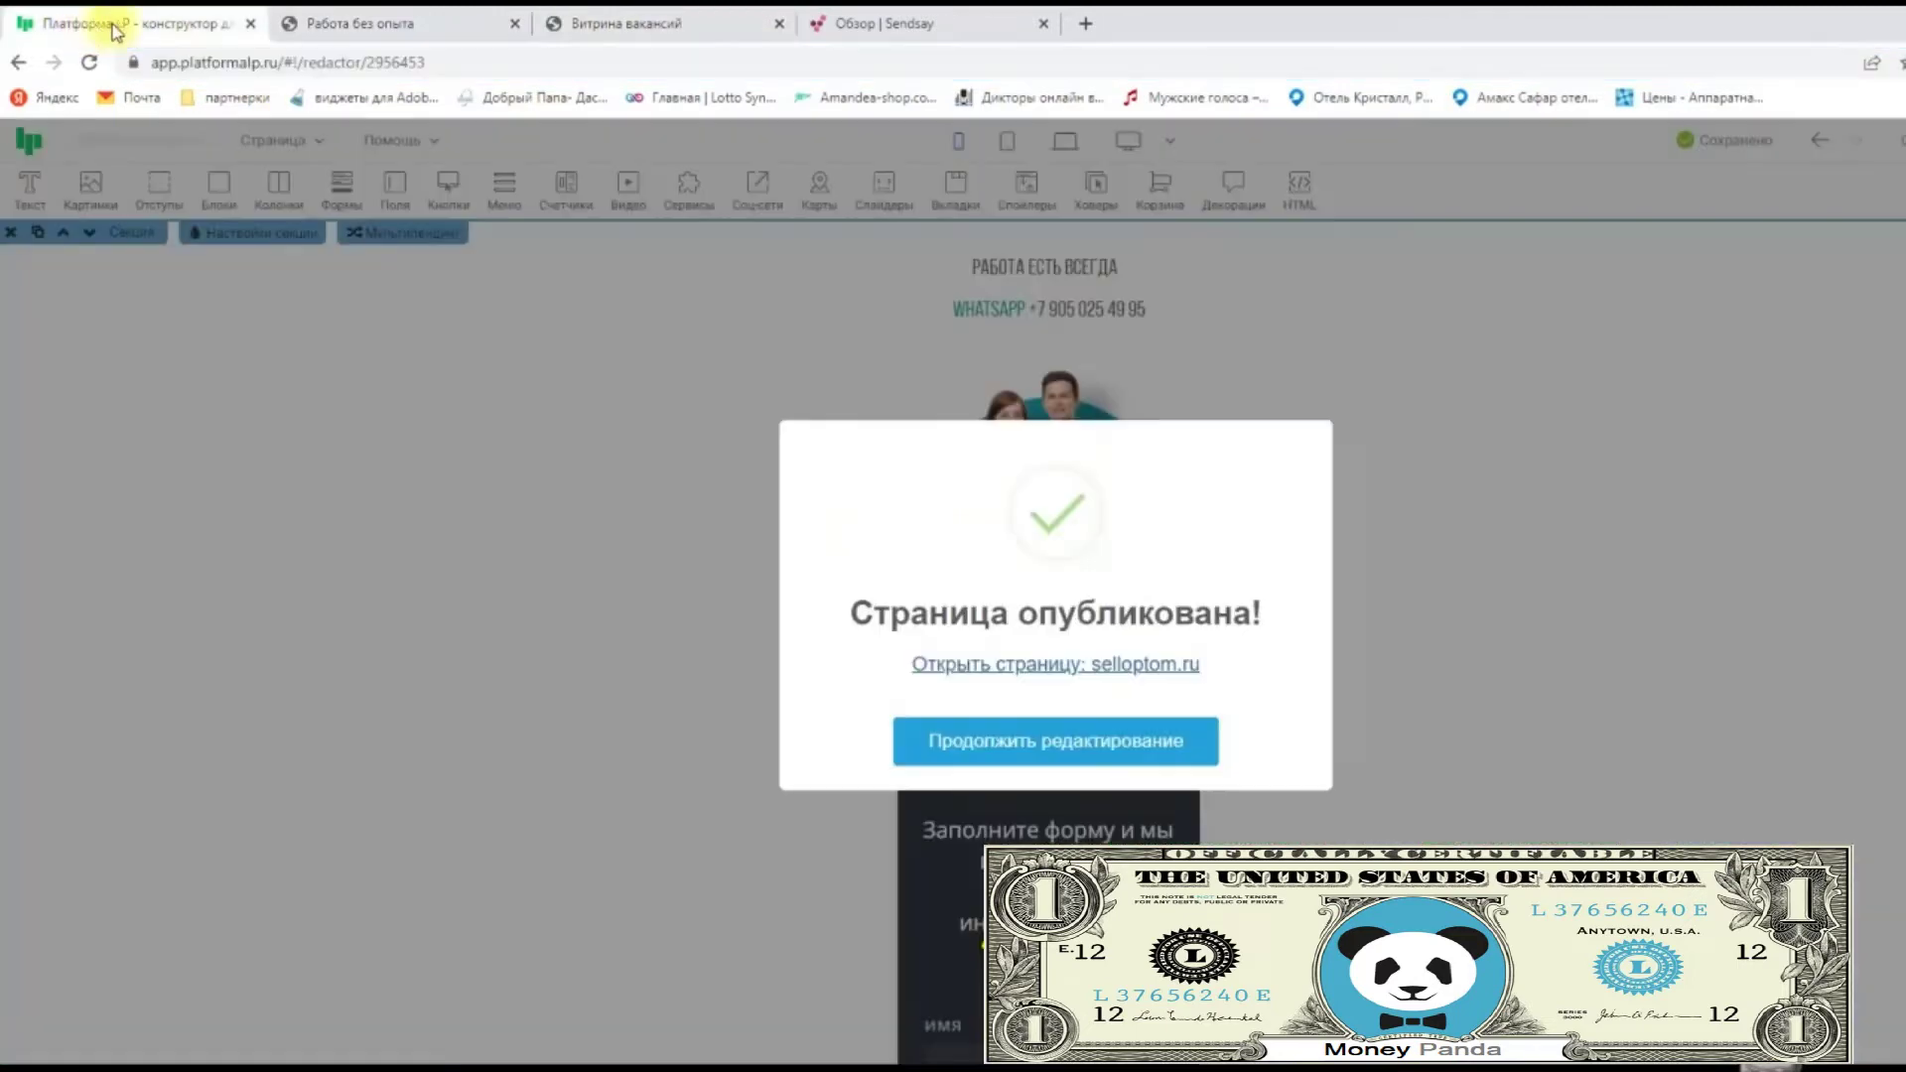
click(1108, 739)
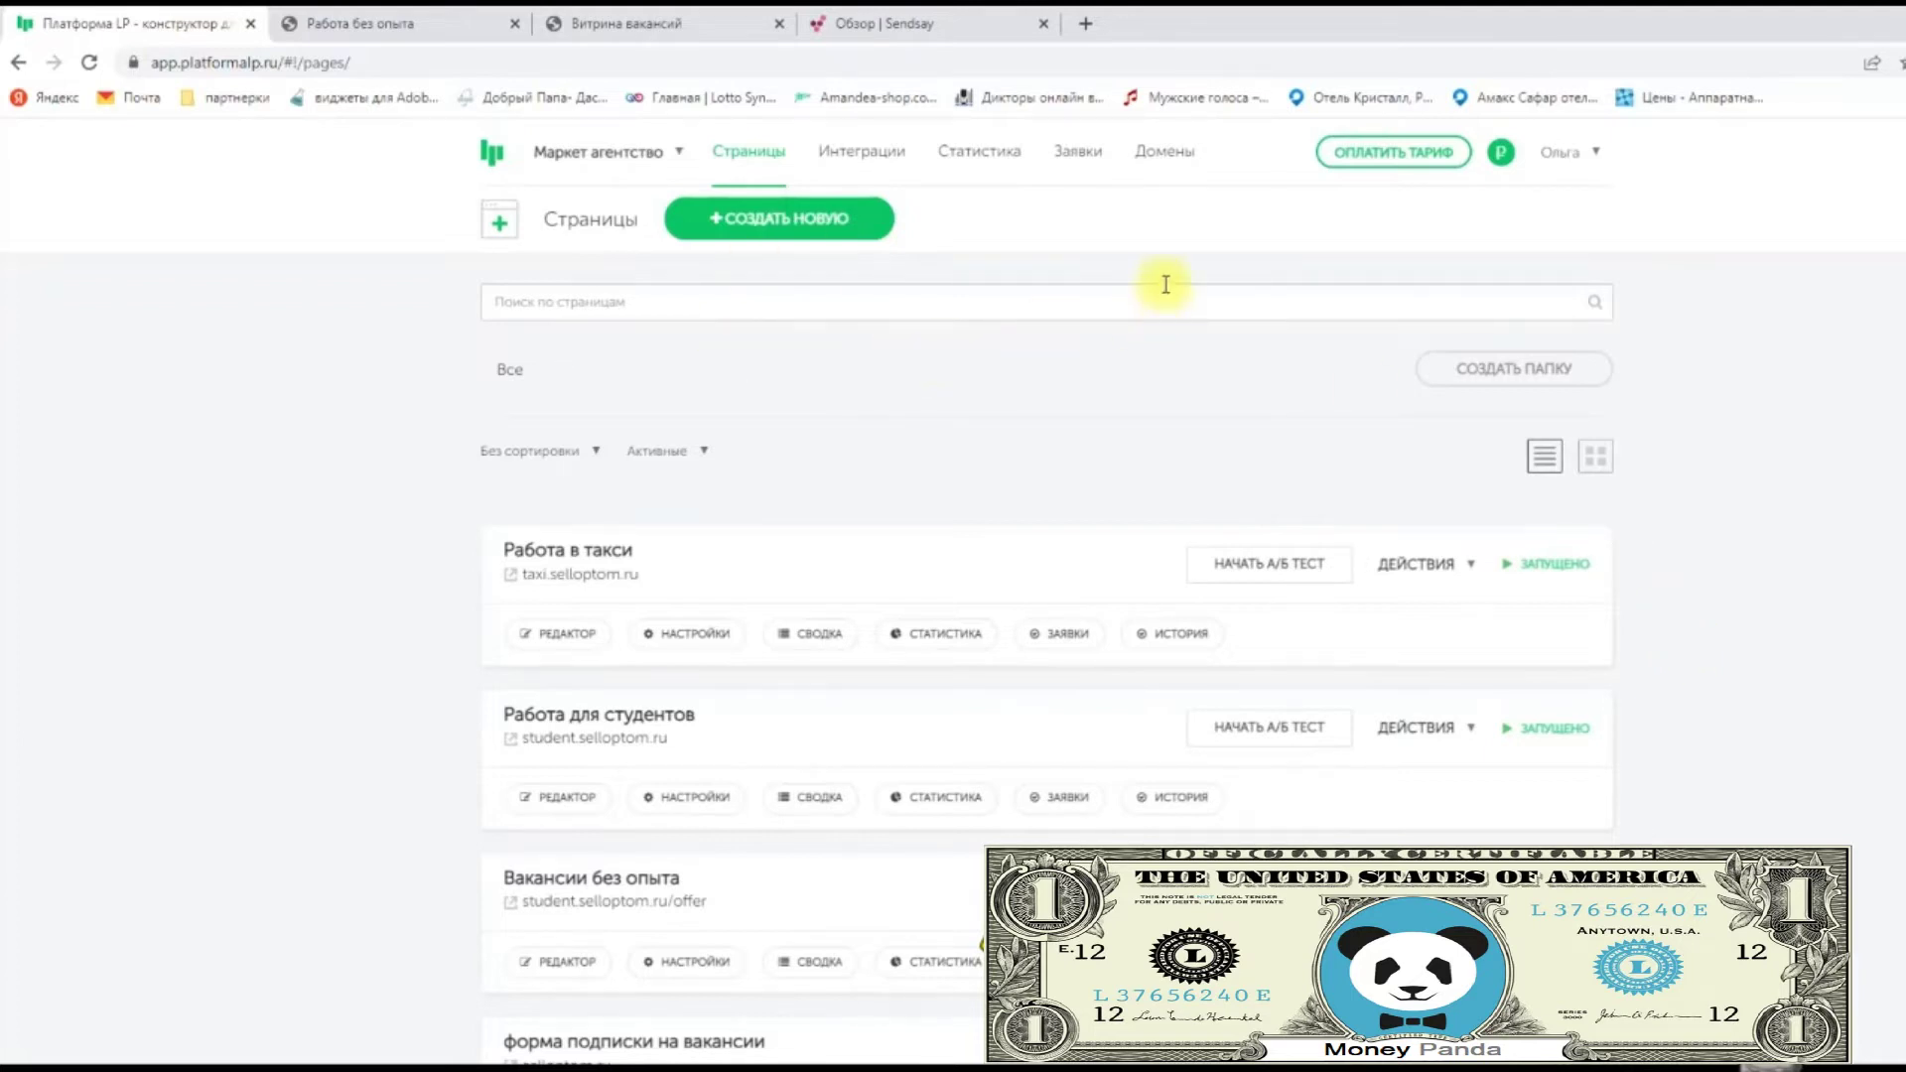
Open the "Заявки" list and examine the submitted requests, their source pages and traffic sources.
click(1087, 159)
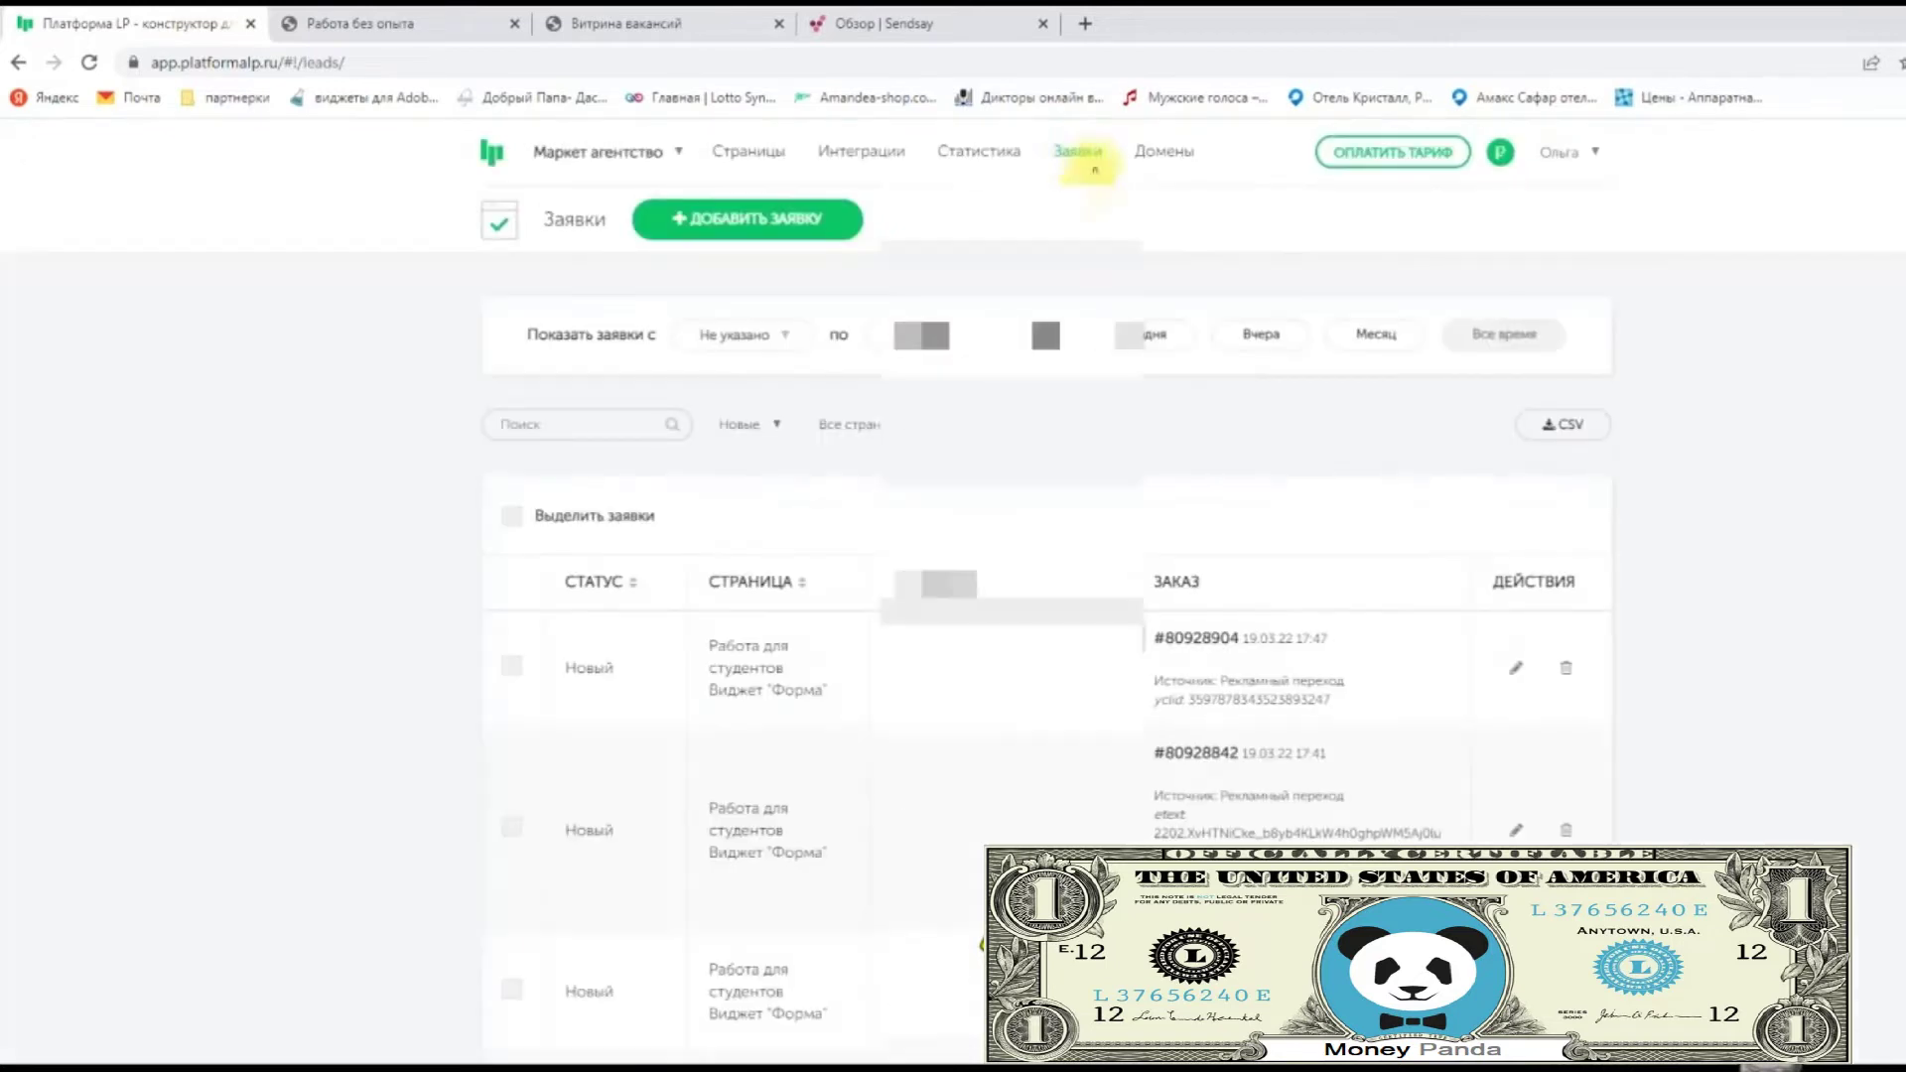
scroll(1752, 634, down, 2)
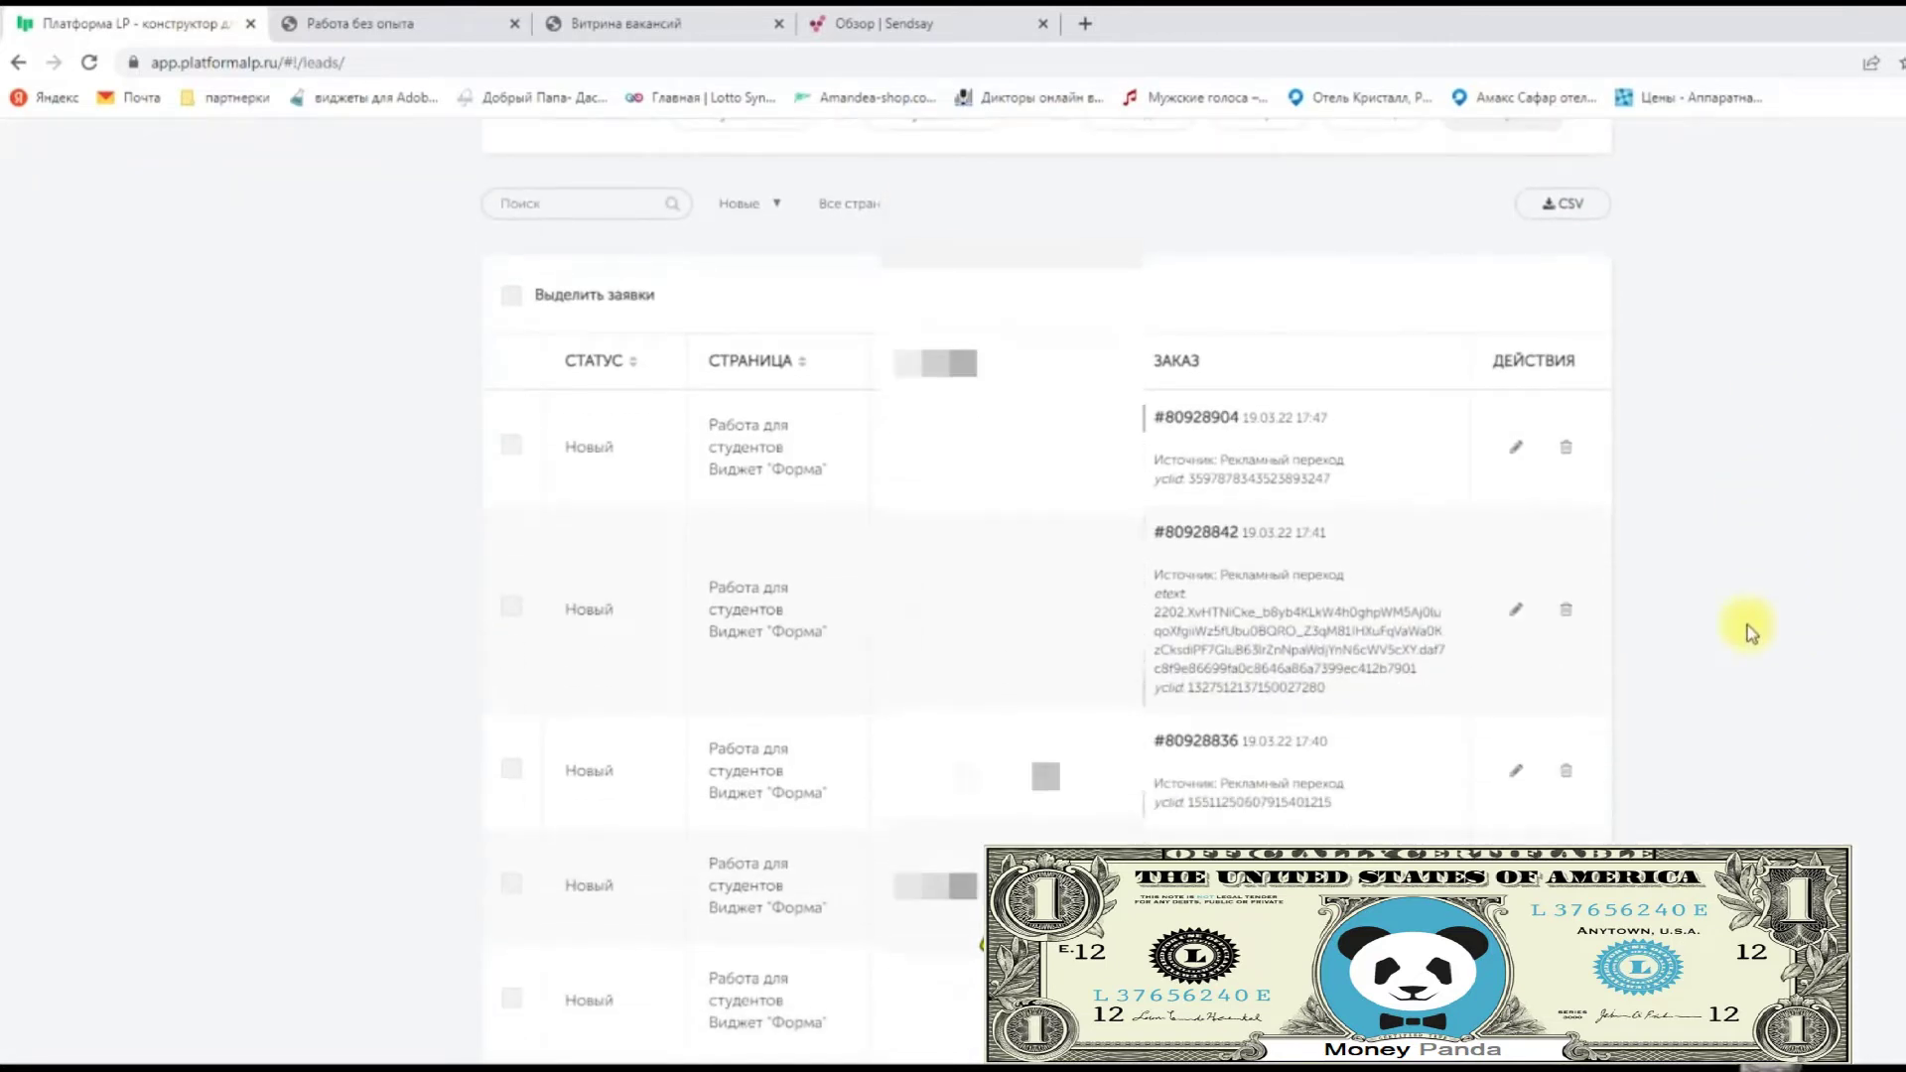
scroll(1747, 627, down, 2)
scroll(1747, 627, down, 3)
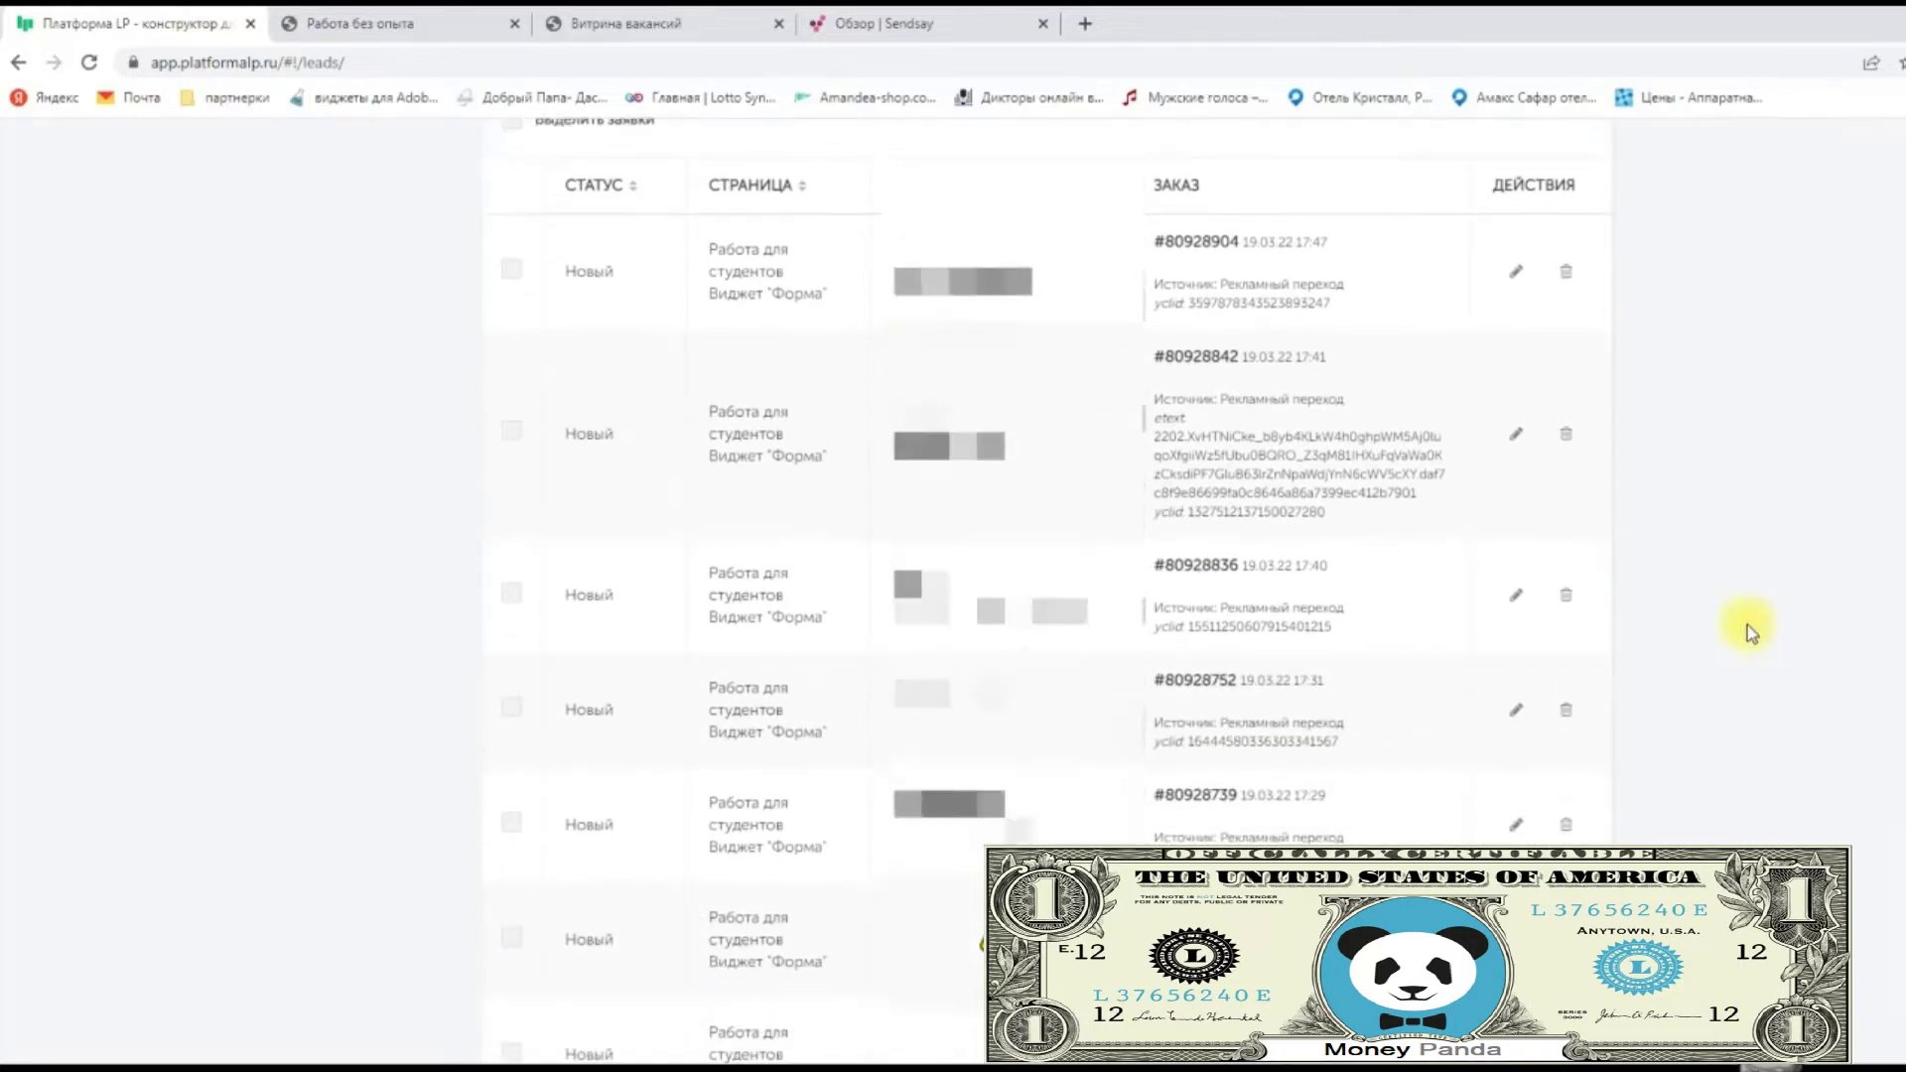
scroll(1748, 626, down, 5)
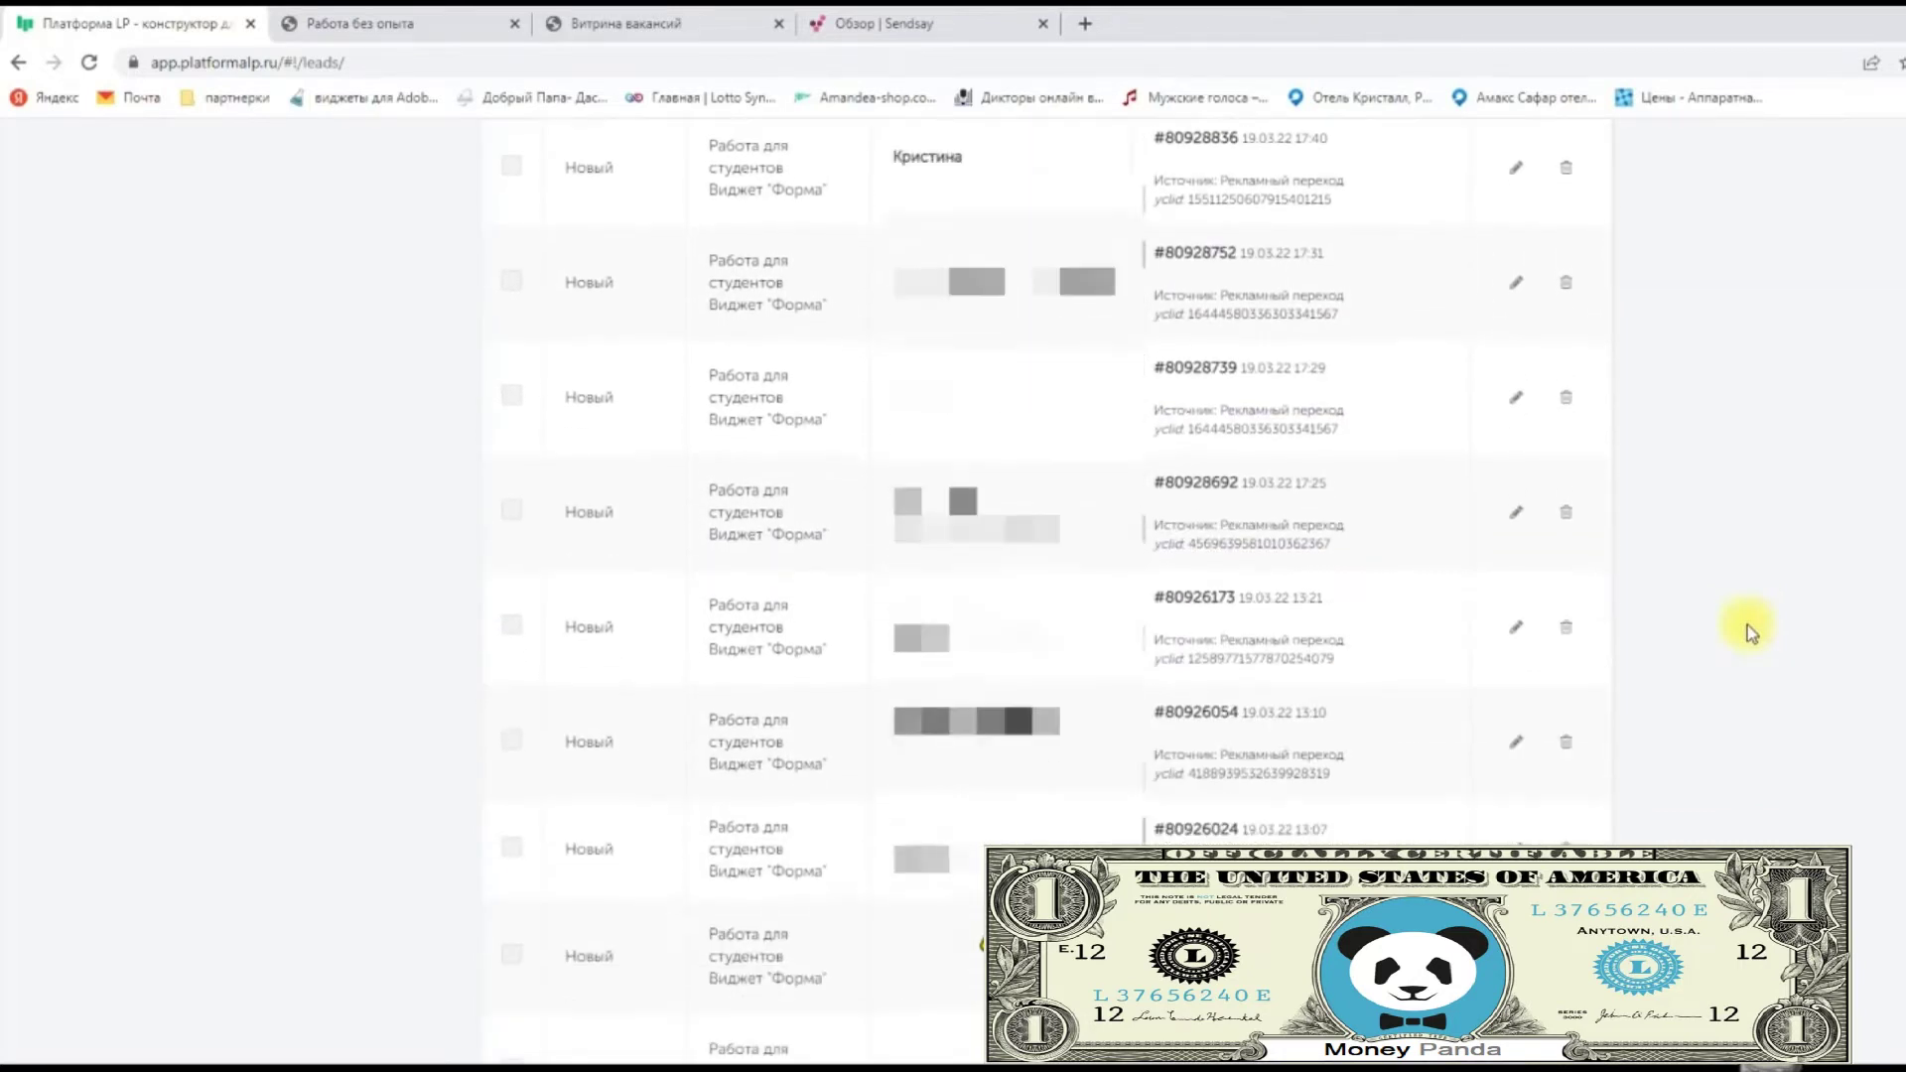
scroll(1749, 631, up, 2)
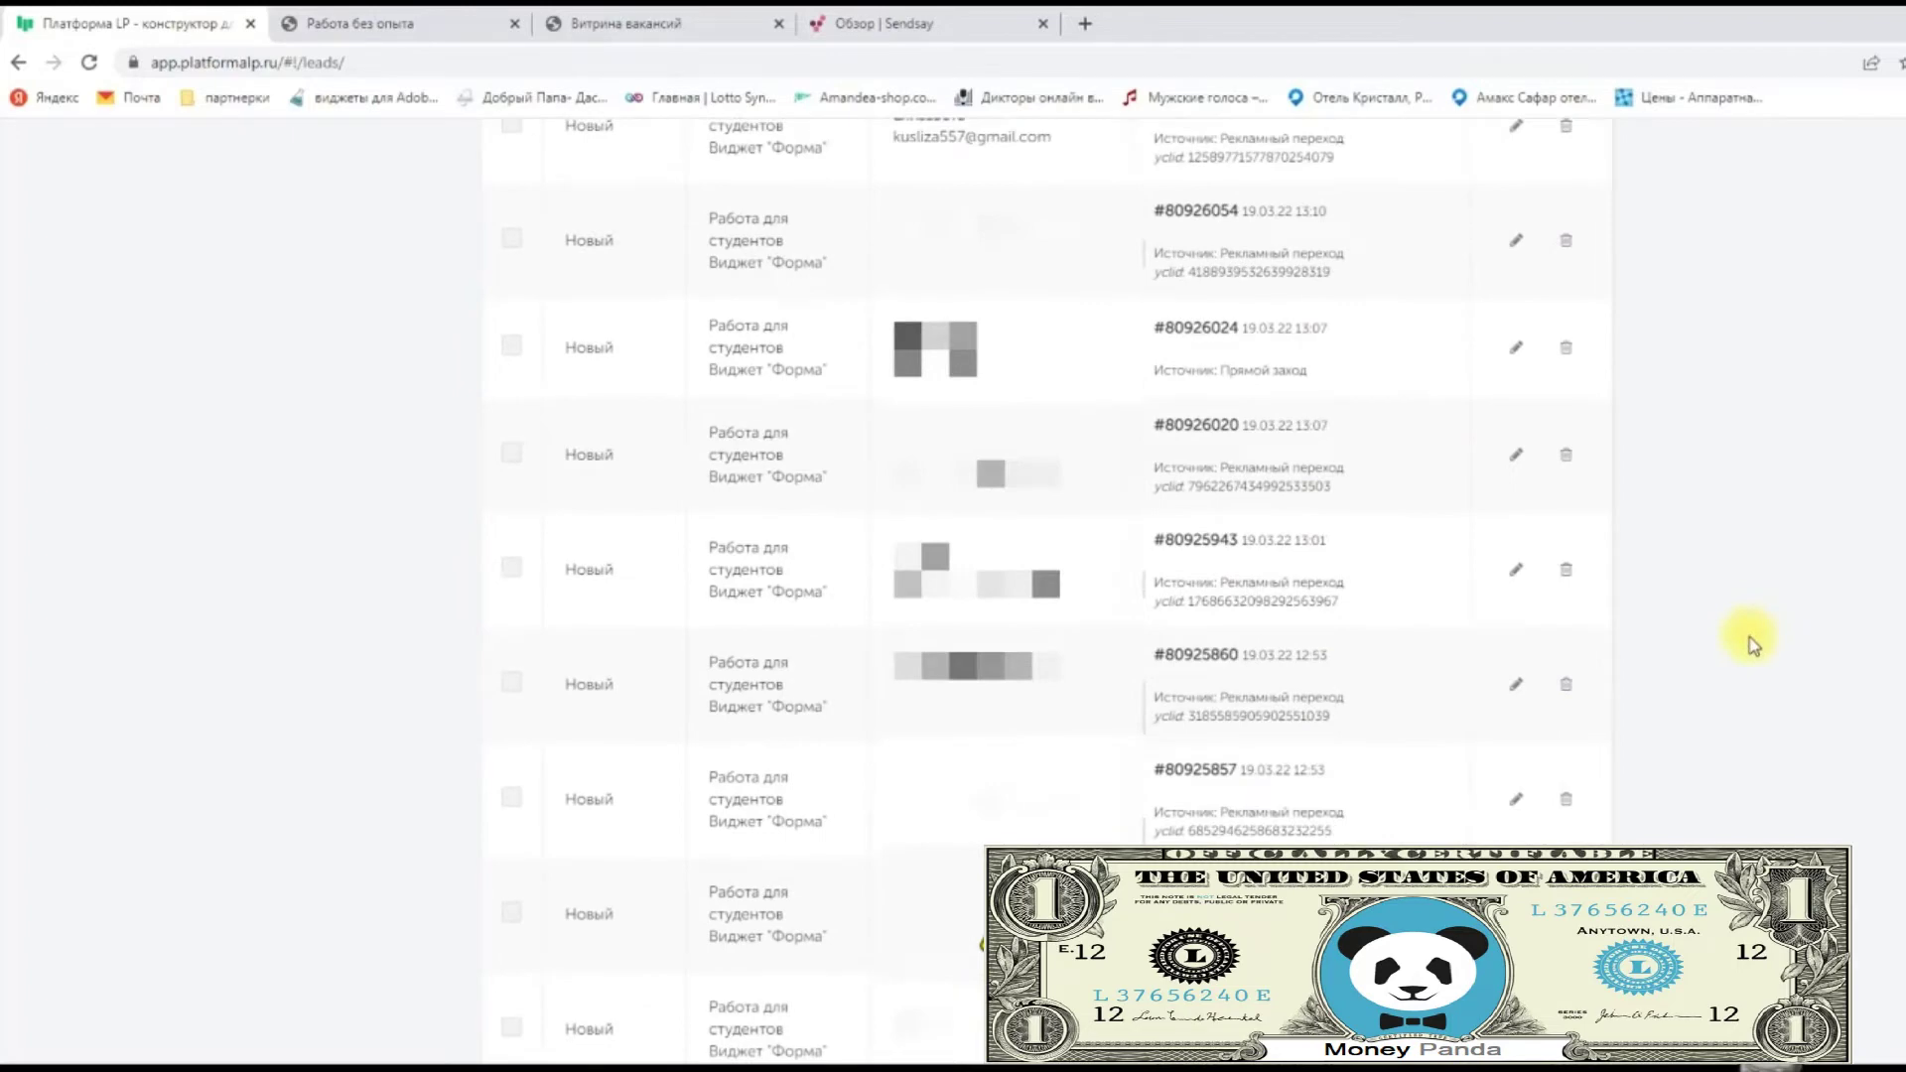
scroll(1749, 643, up, 6)
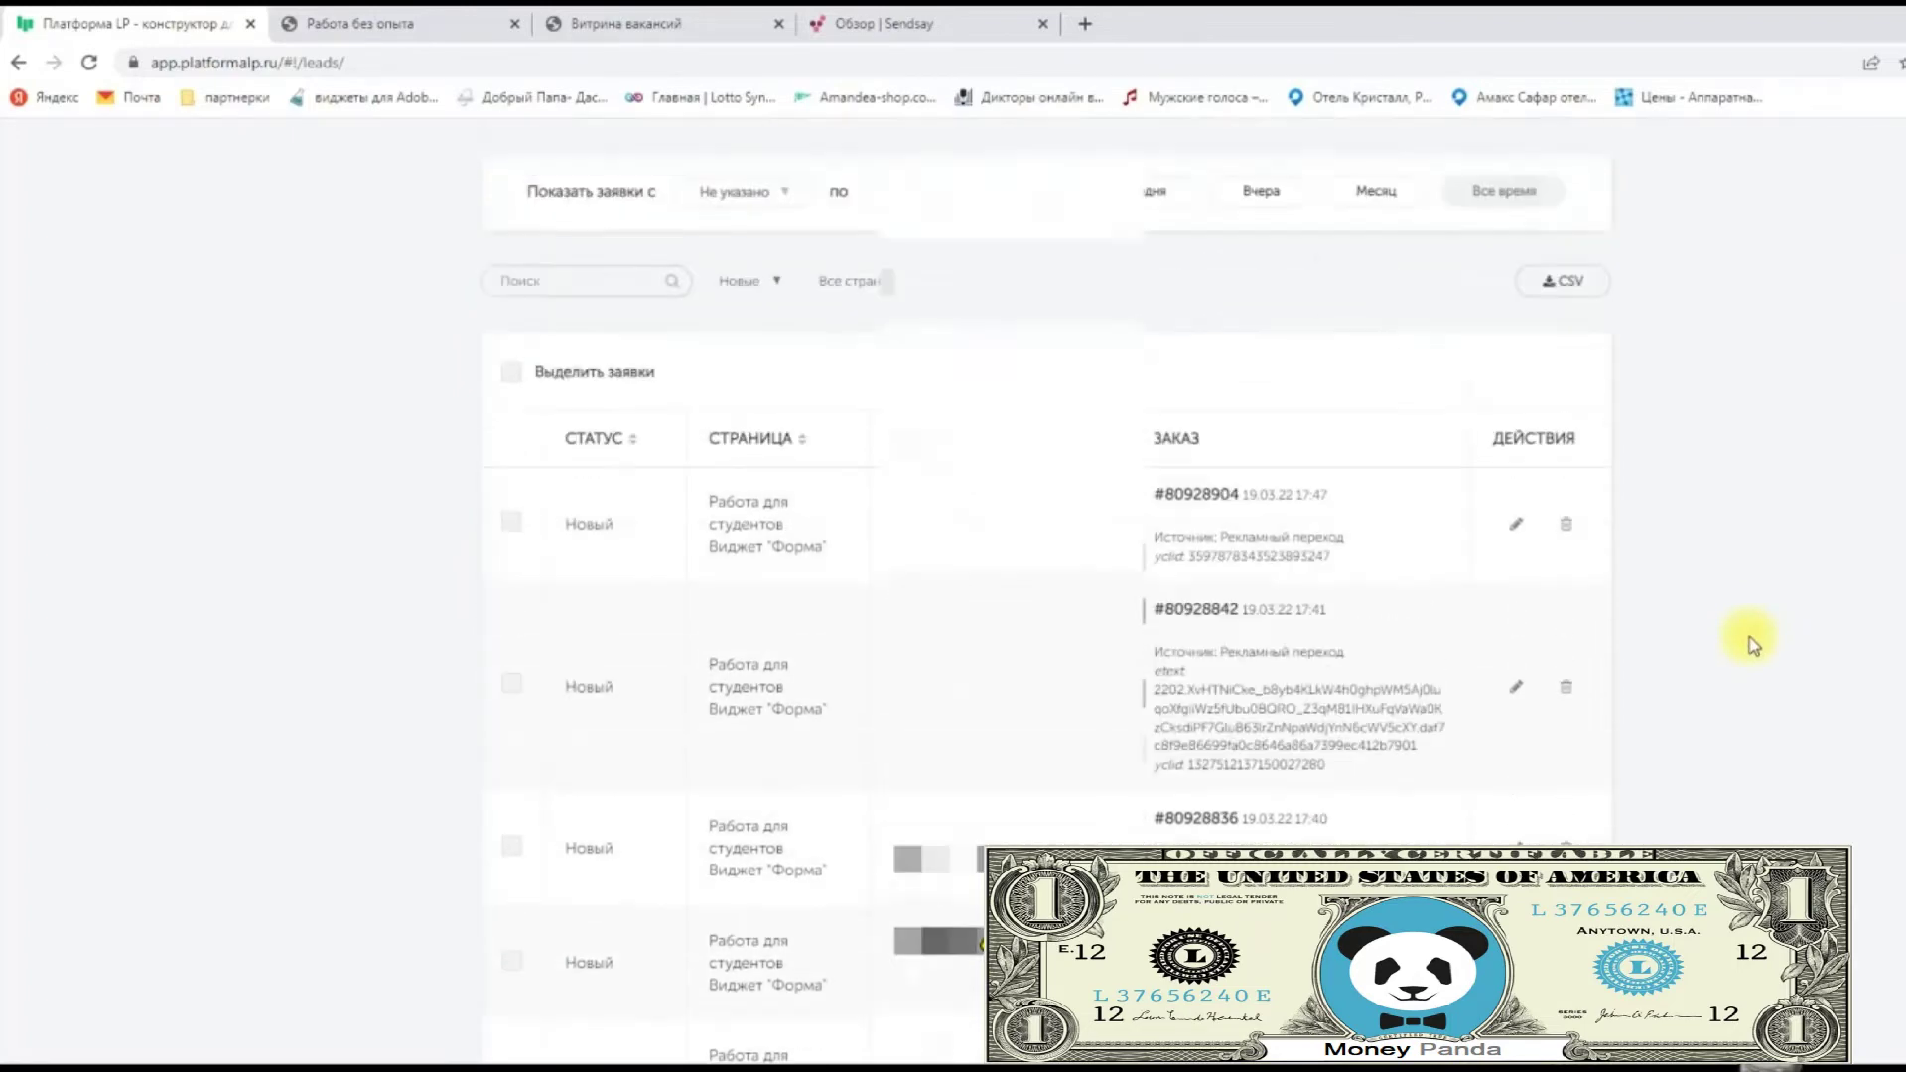
scroll(1753, 643, up, 1)
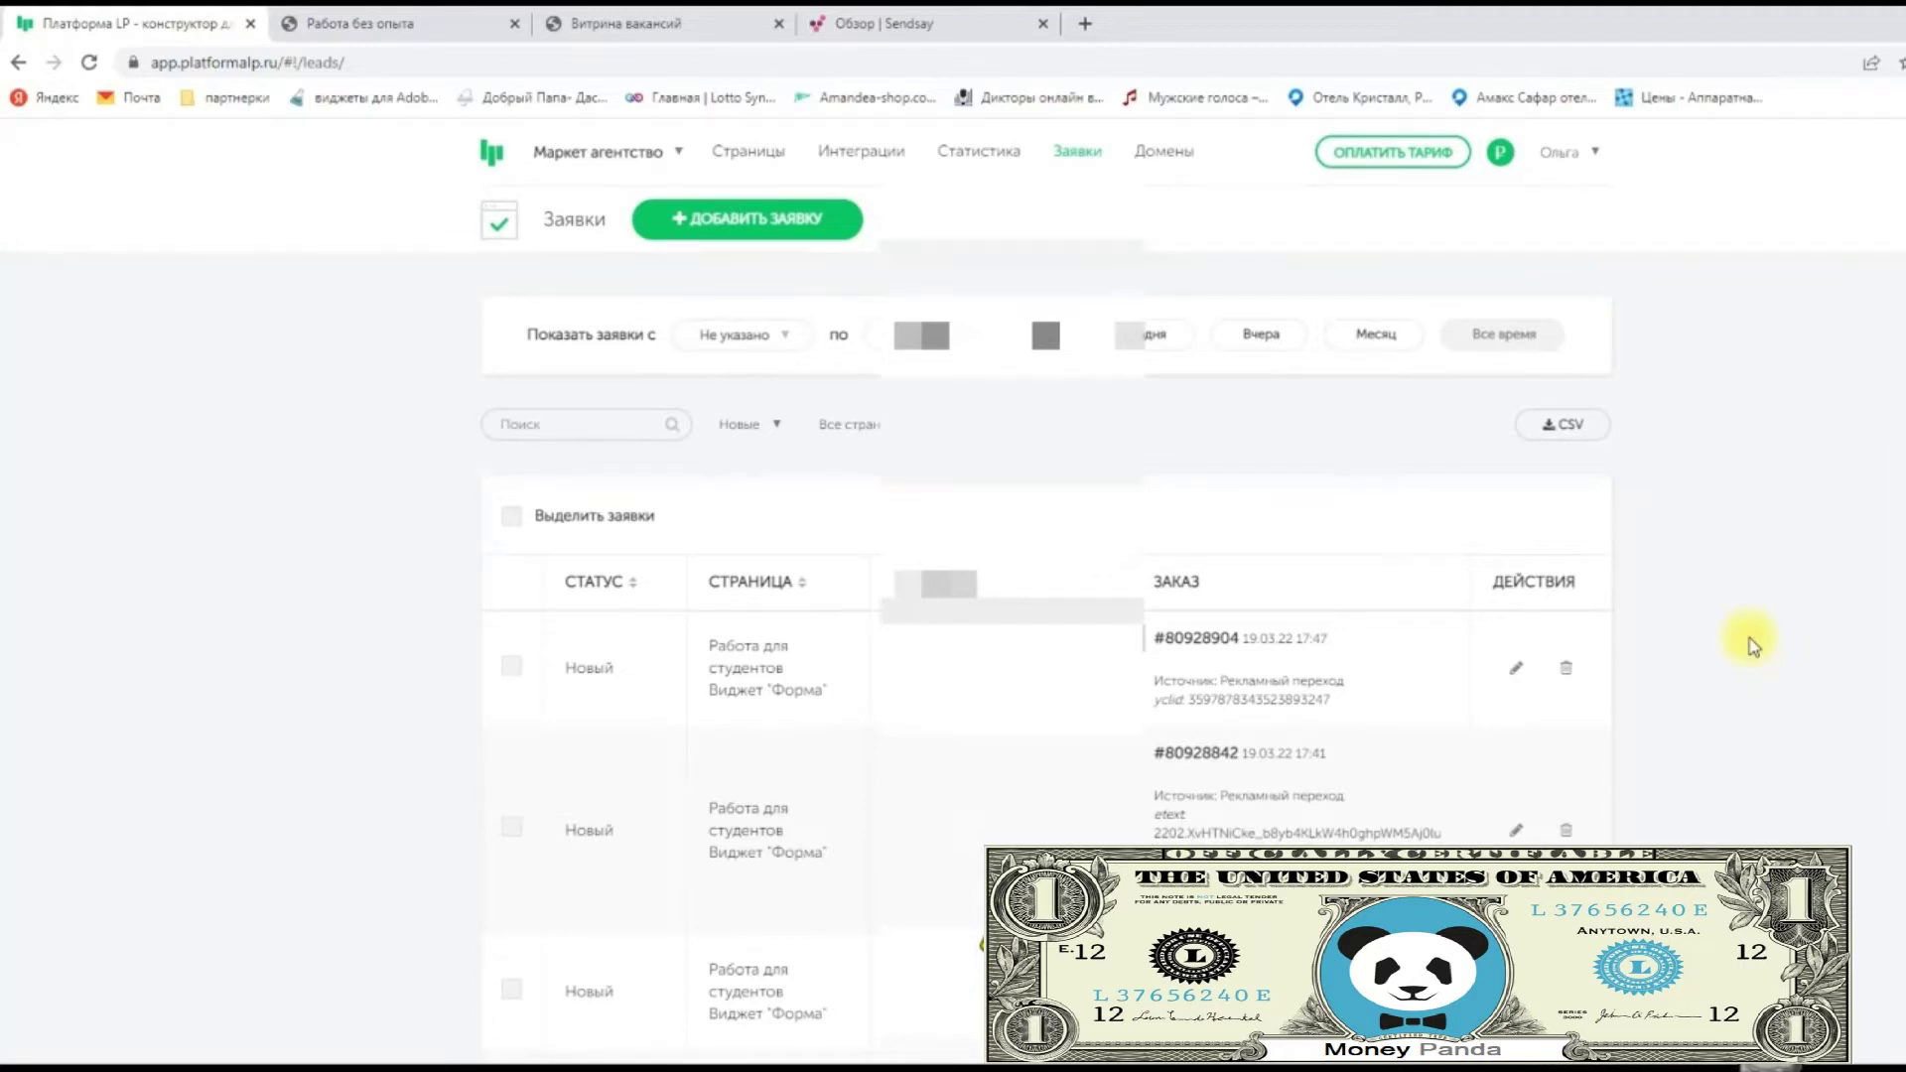
Start adding a new integration from the integrations list and choose Sendsay as its system.
click(839, 159)
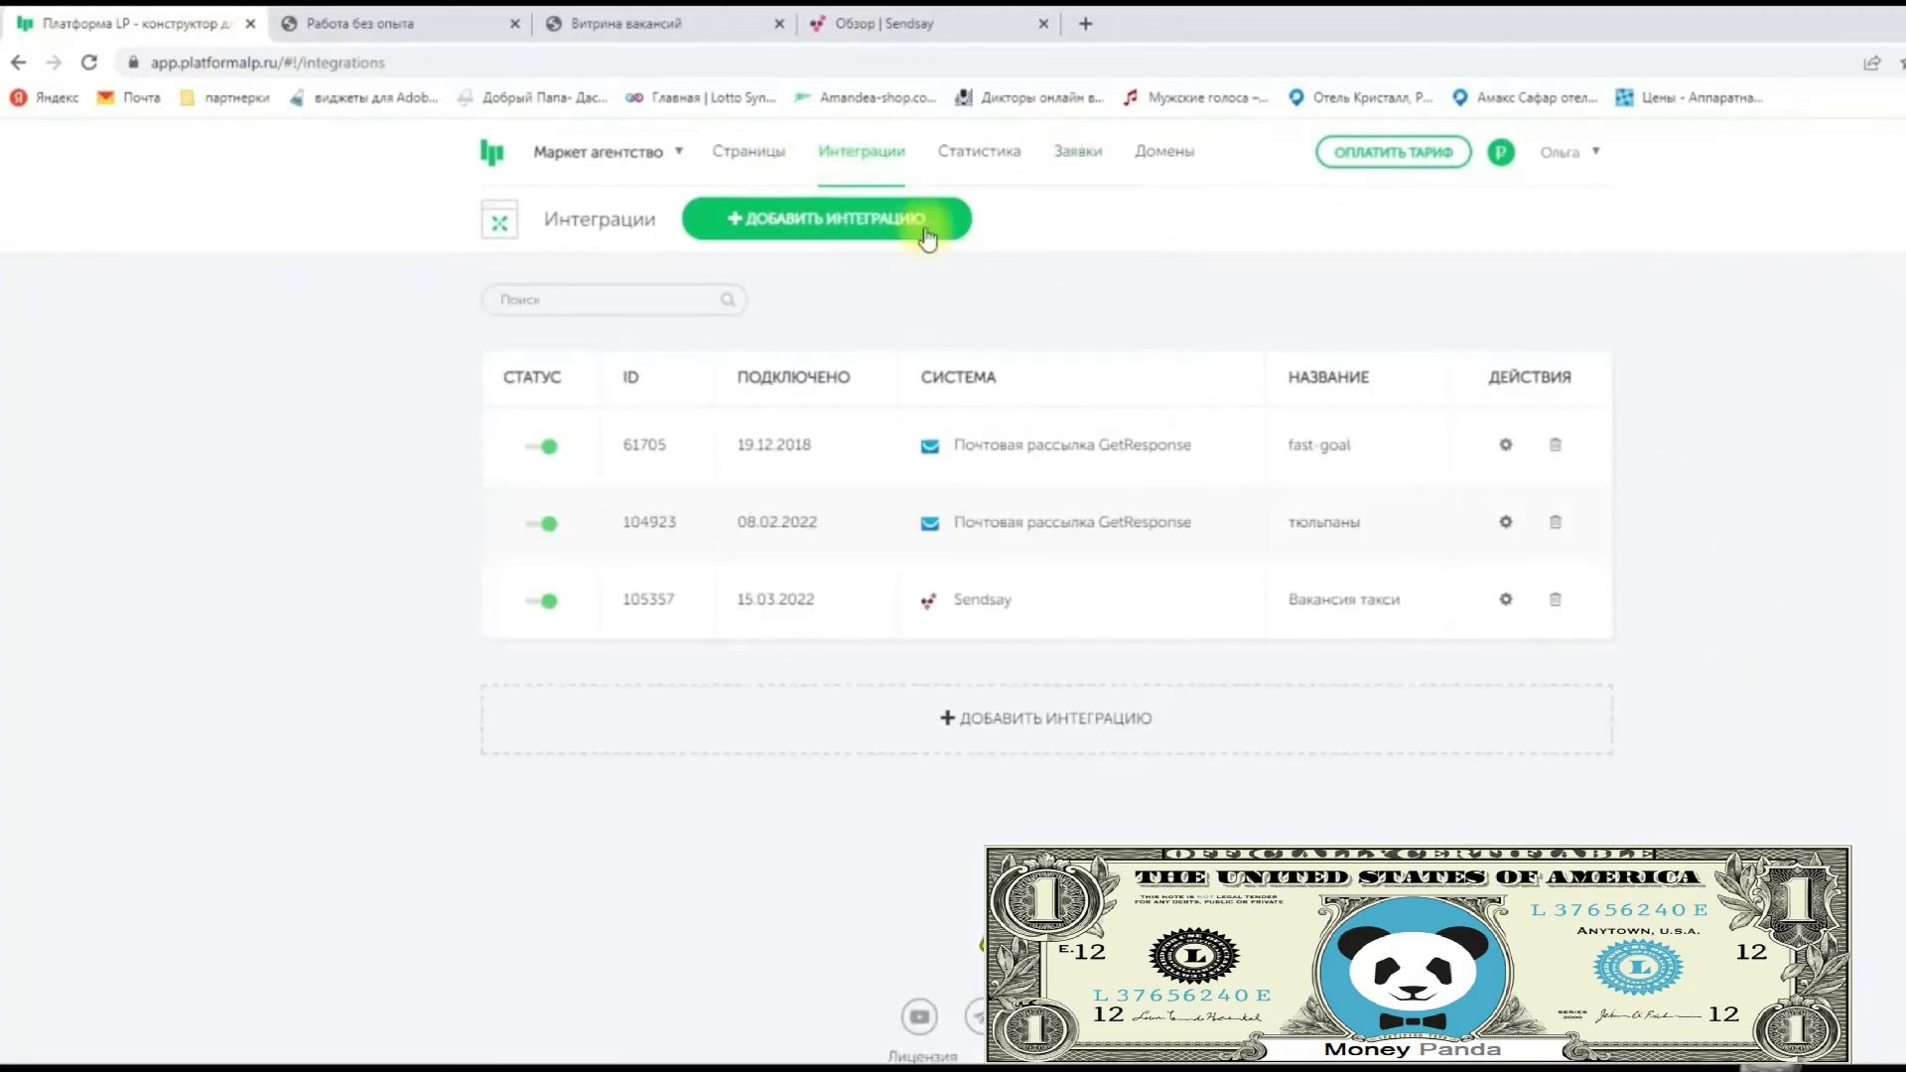
click(1043, 719)
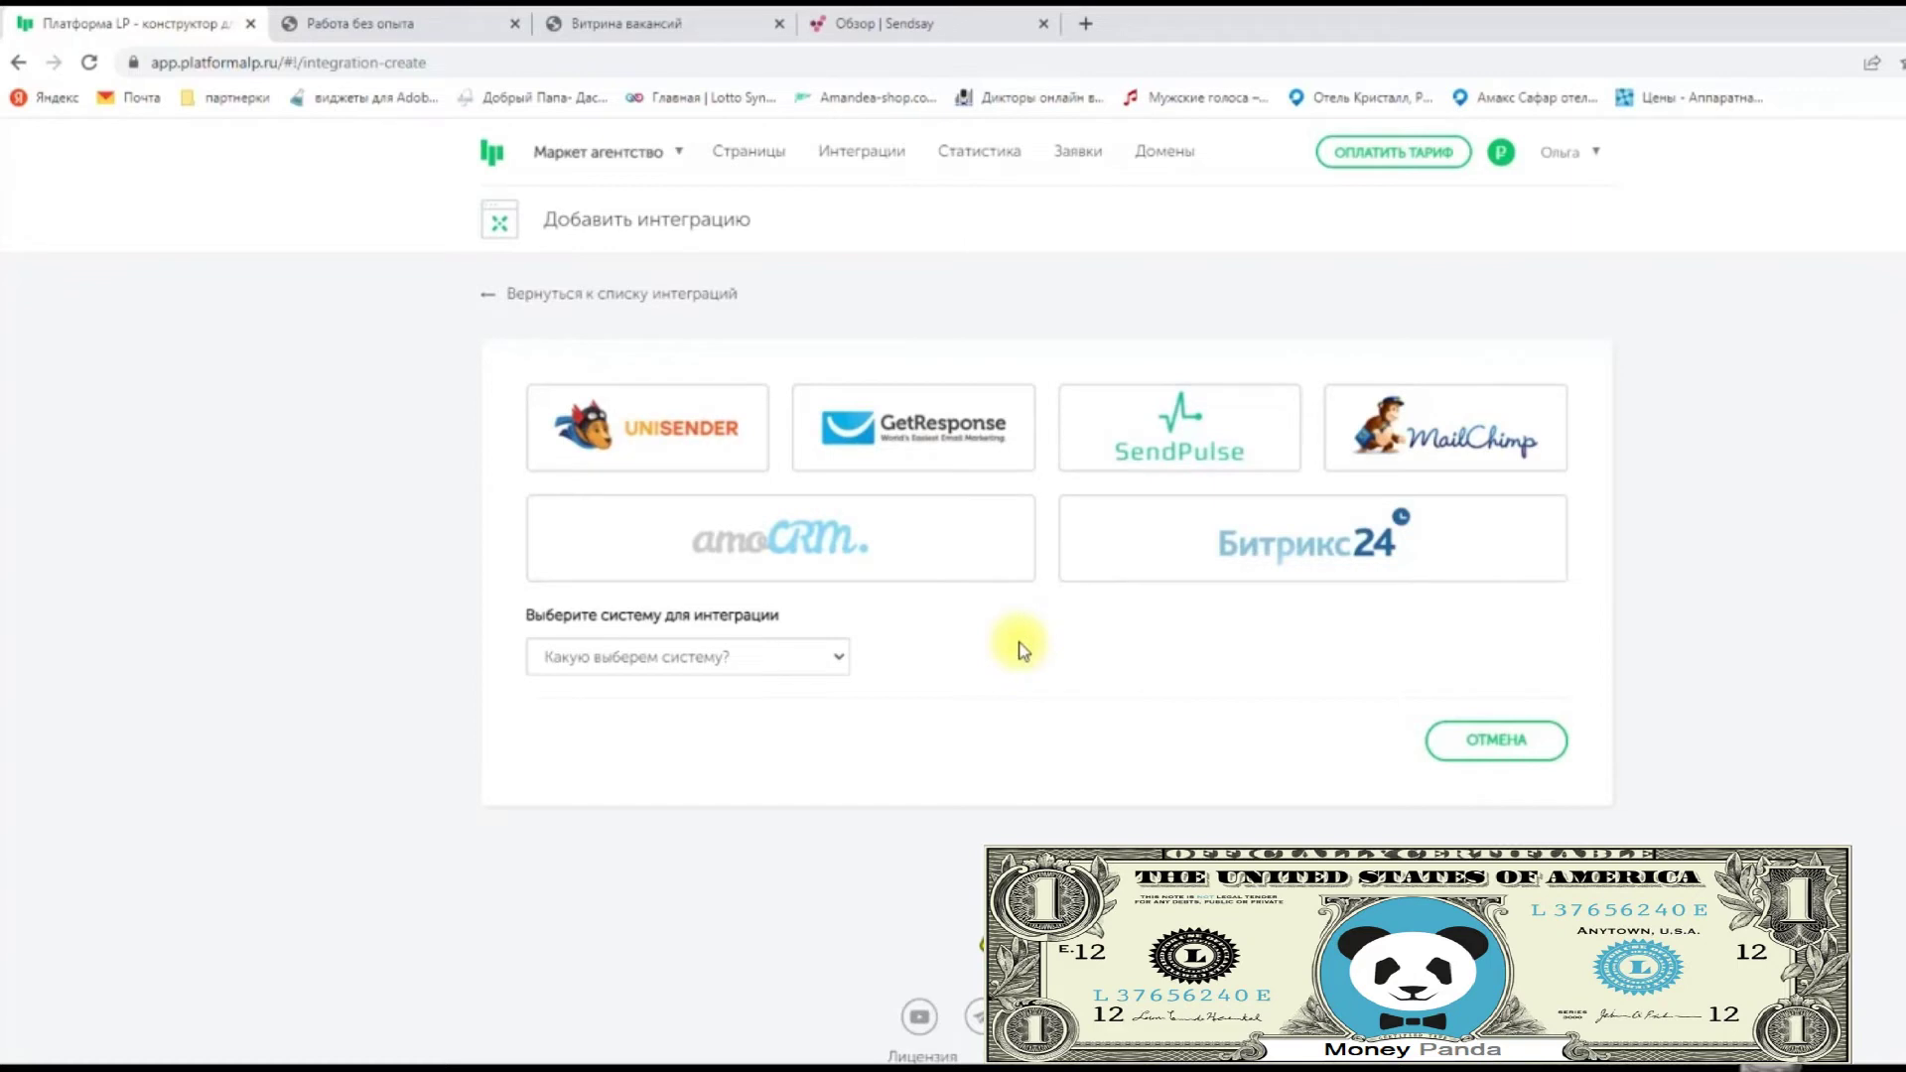
click(687, 659)
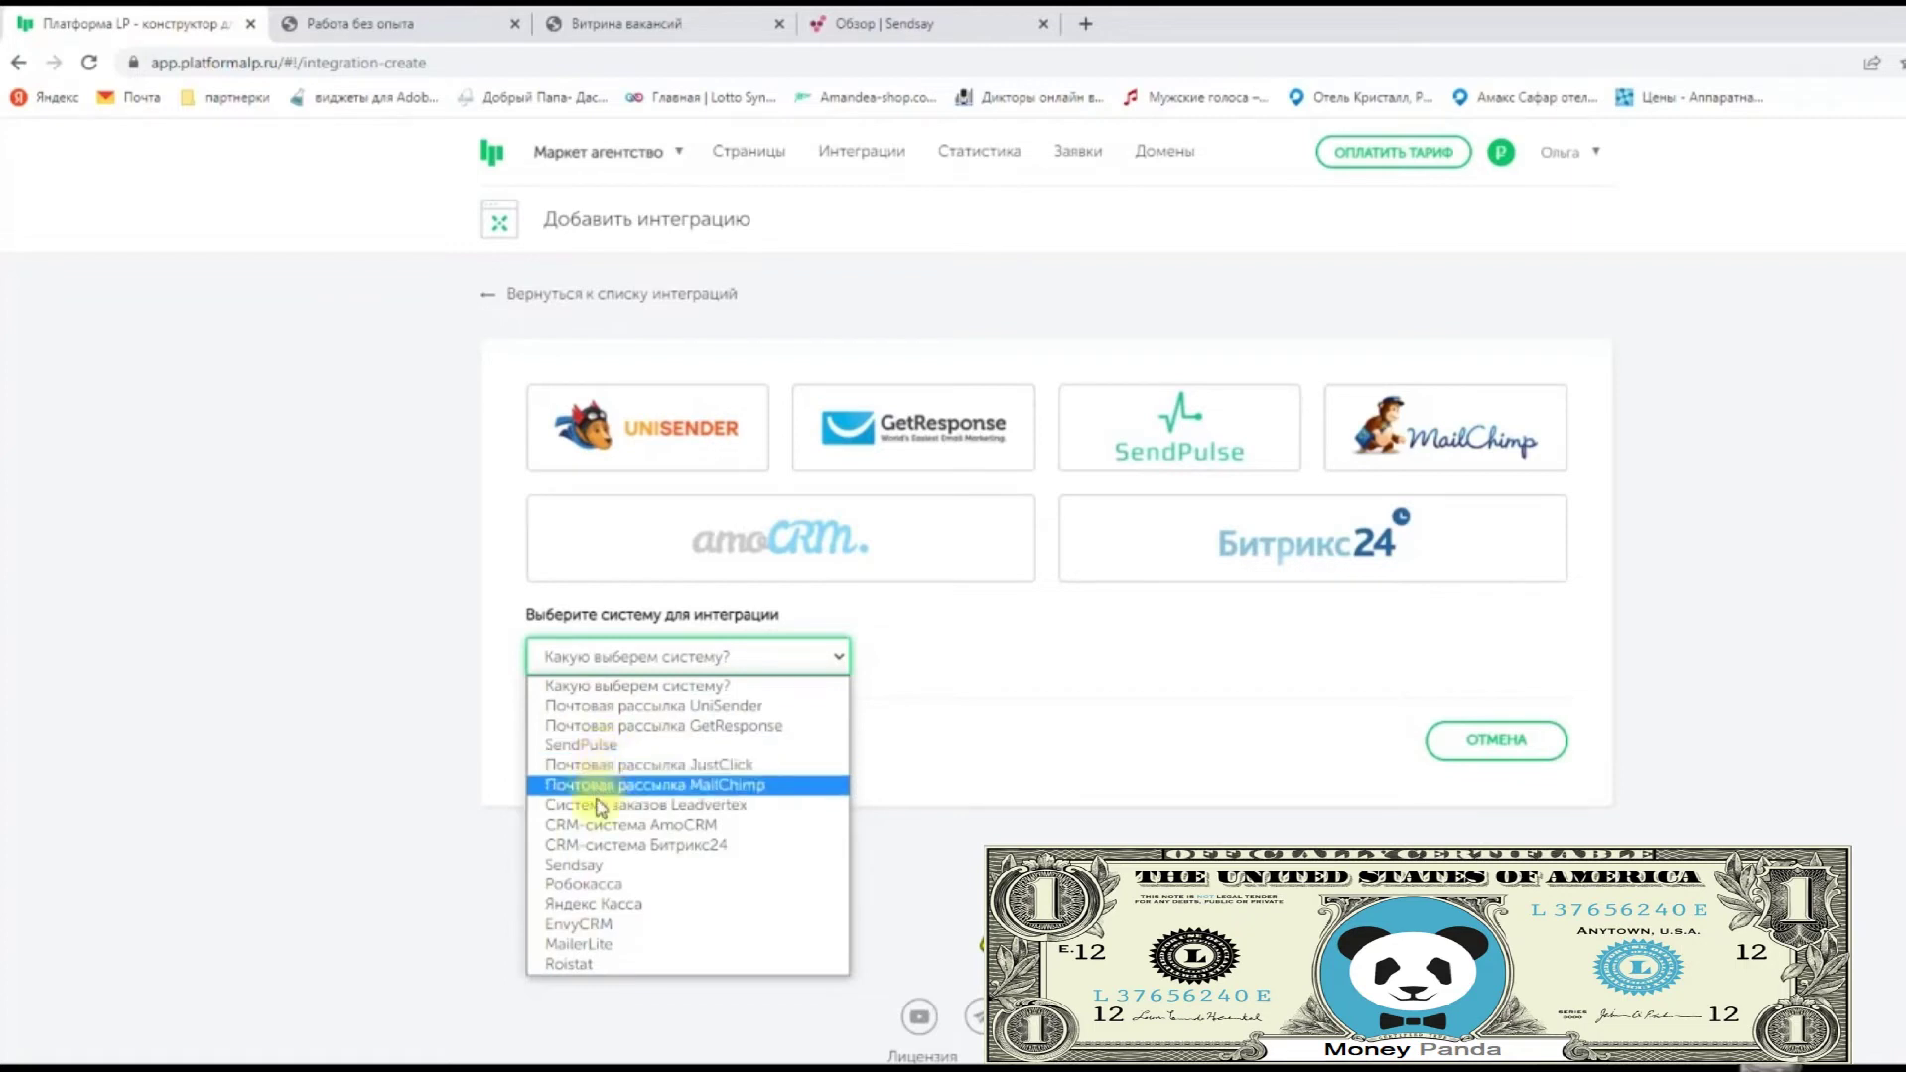
click(583, 866)
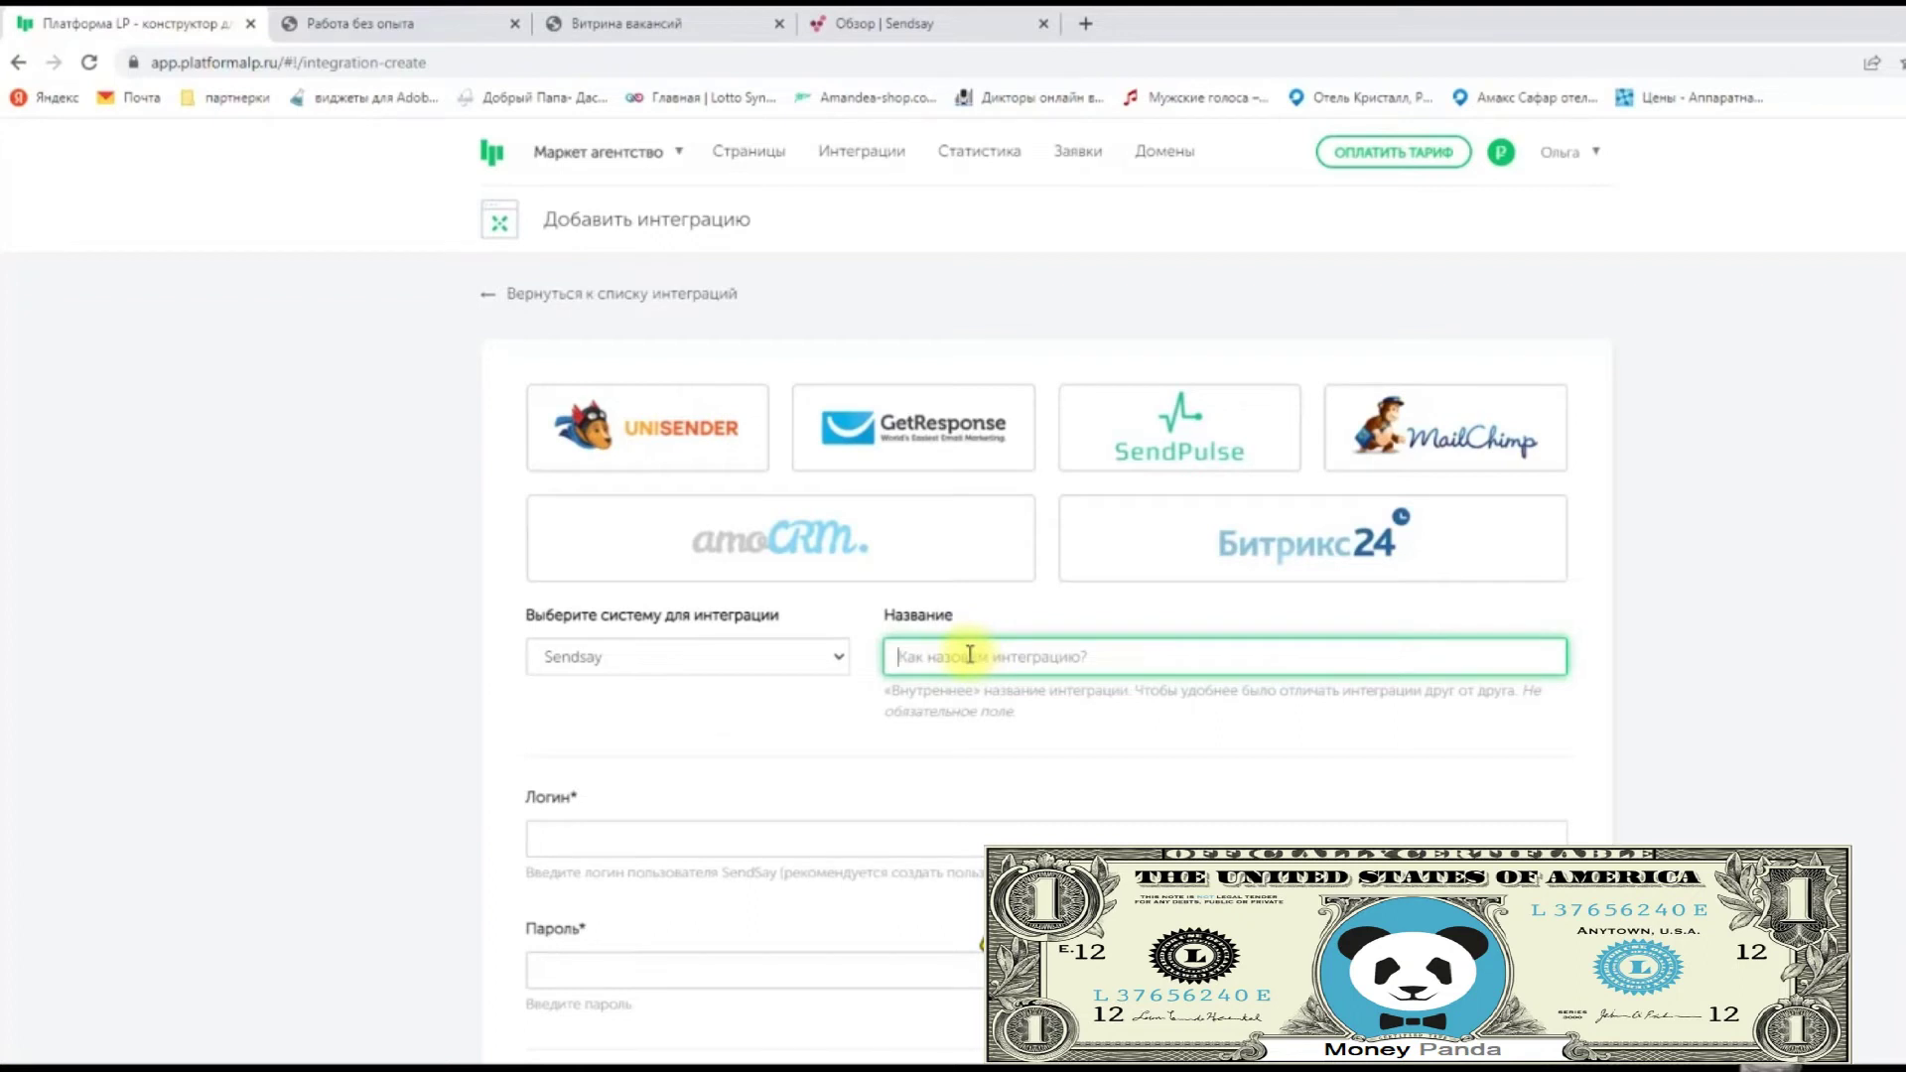
Name the new integration "sendsay".
click(942, 661)
text(dendsay)
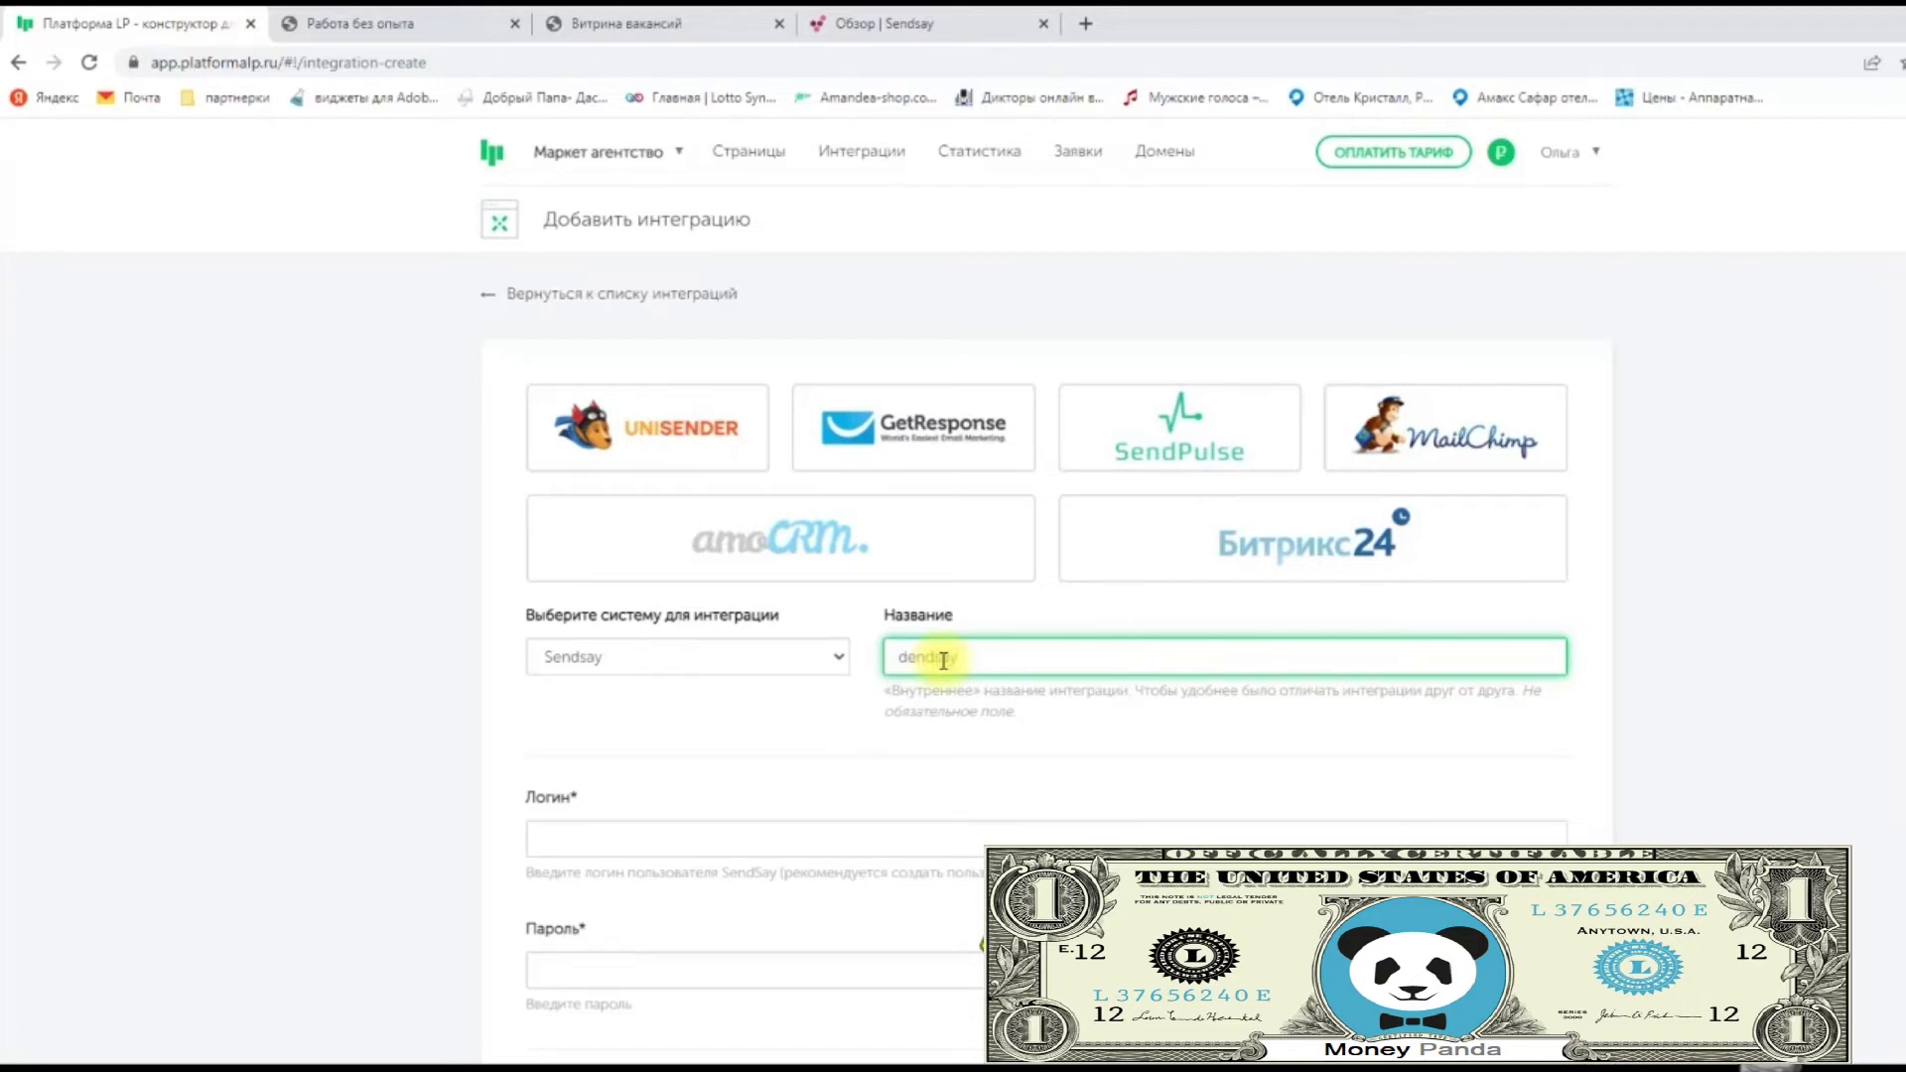
click(906, 657)
key(BackSpace)
text(s)
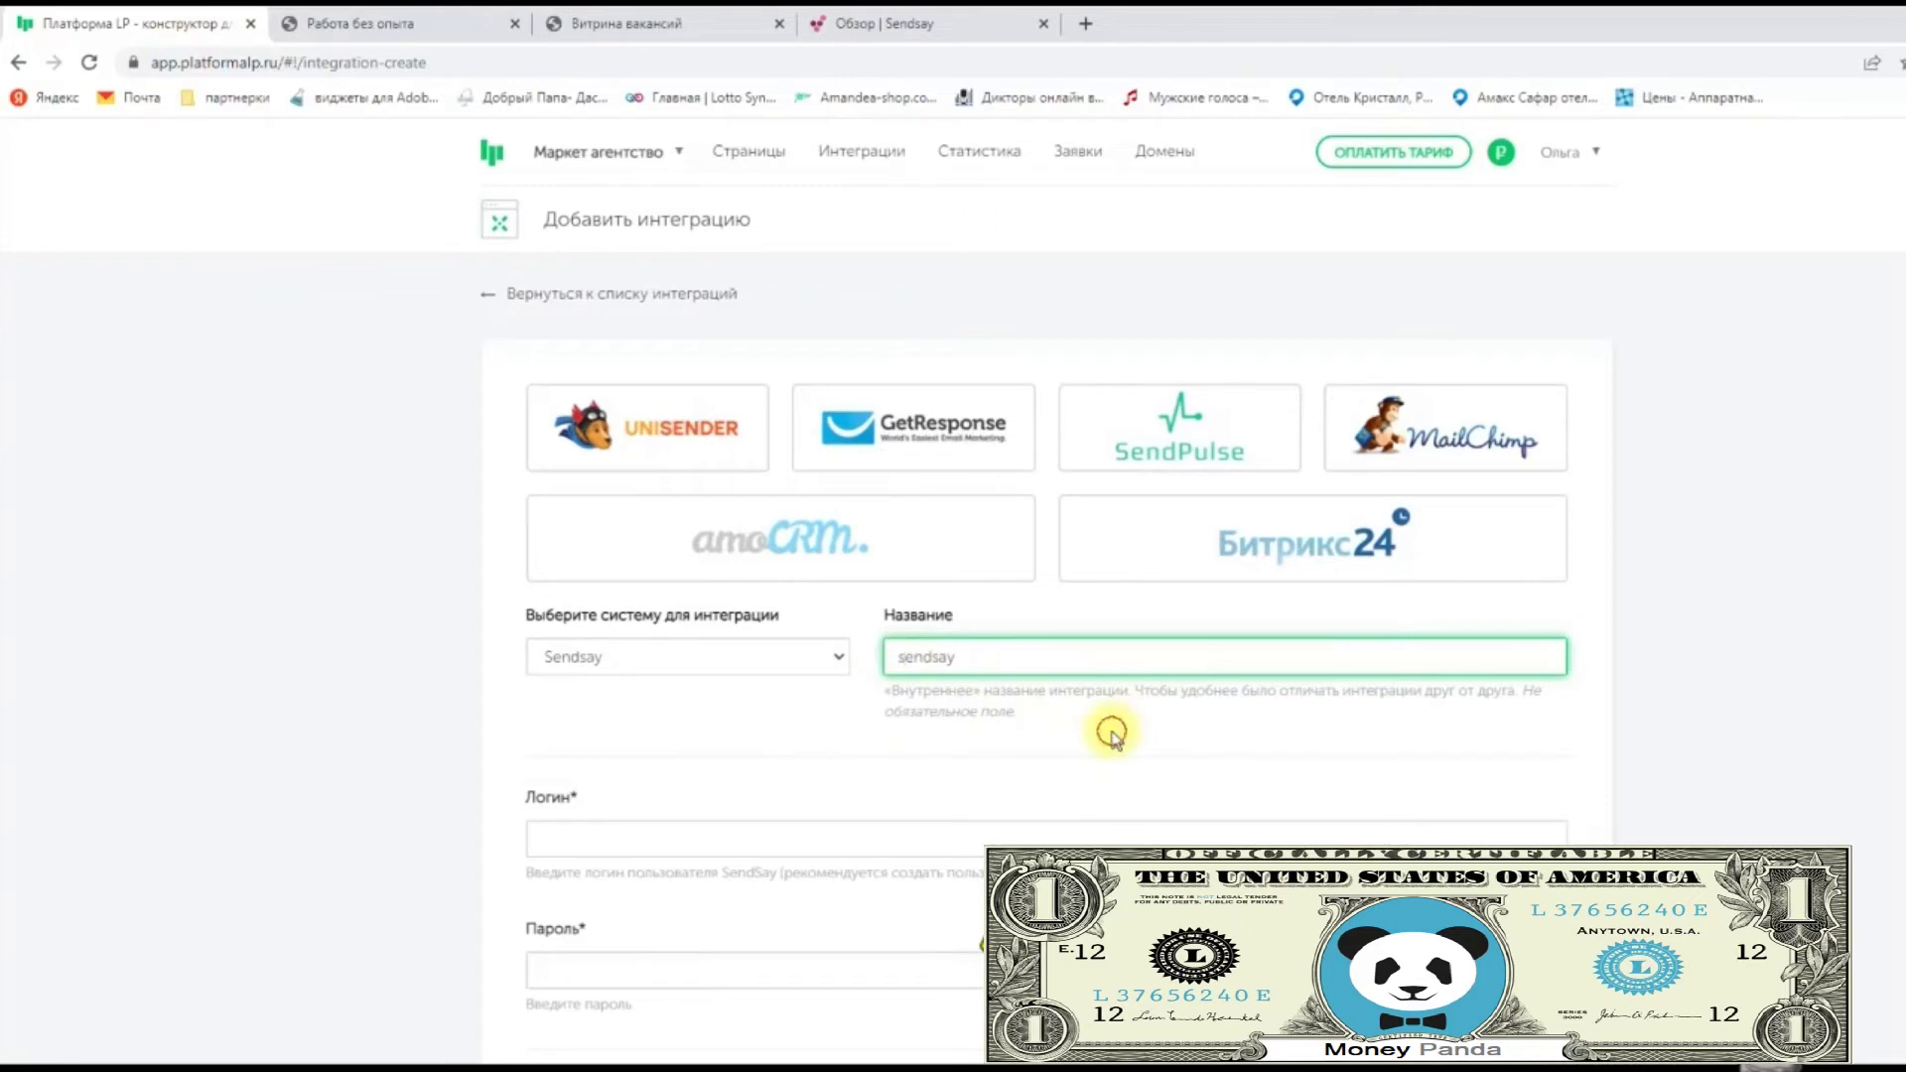
click(1111, 733)
Review the Sendsay login and password fields and return to the integrations list without saving.
scroll(1111, 733, down, 2)
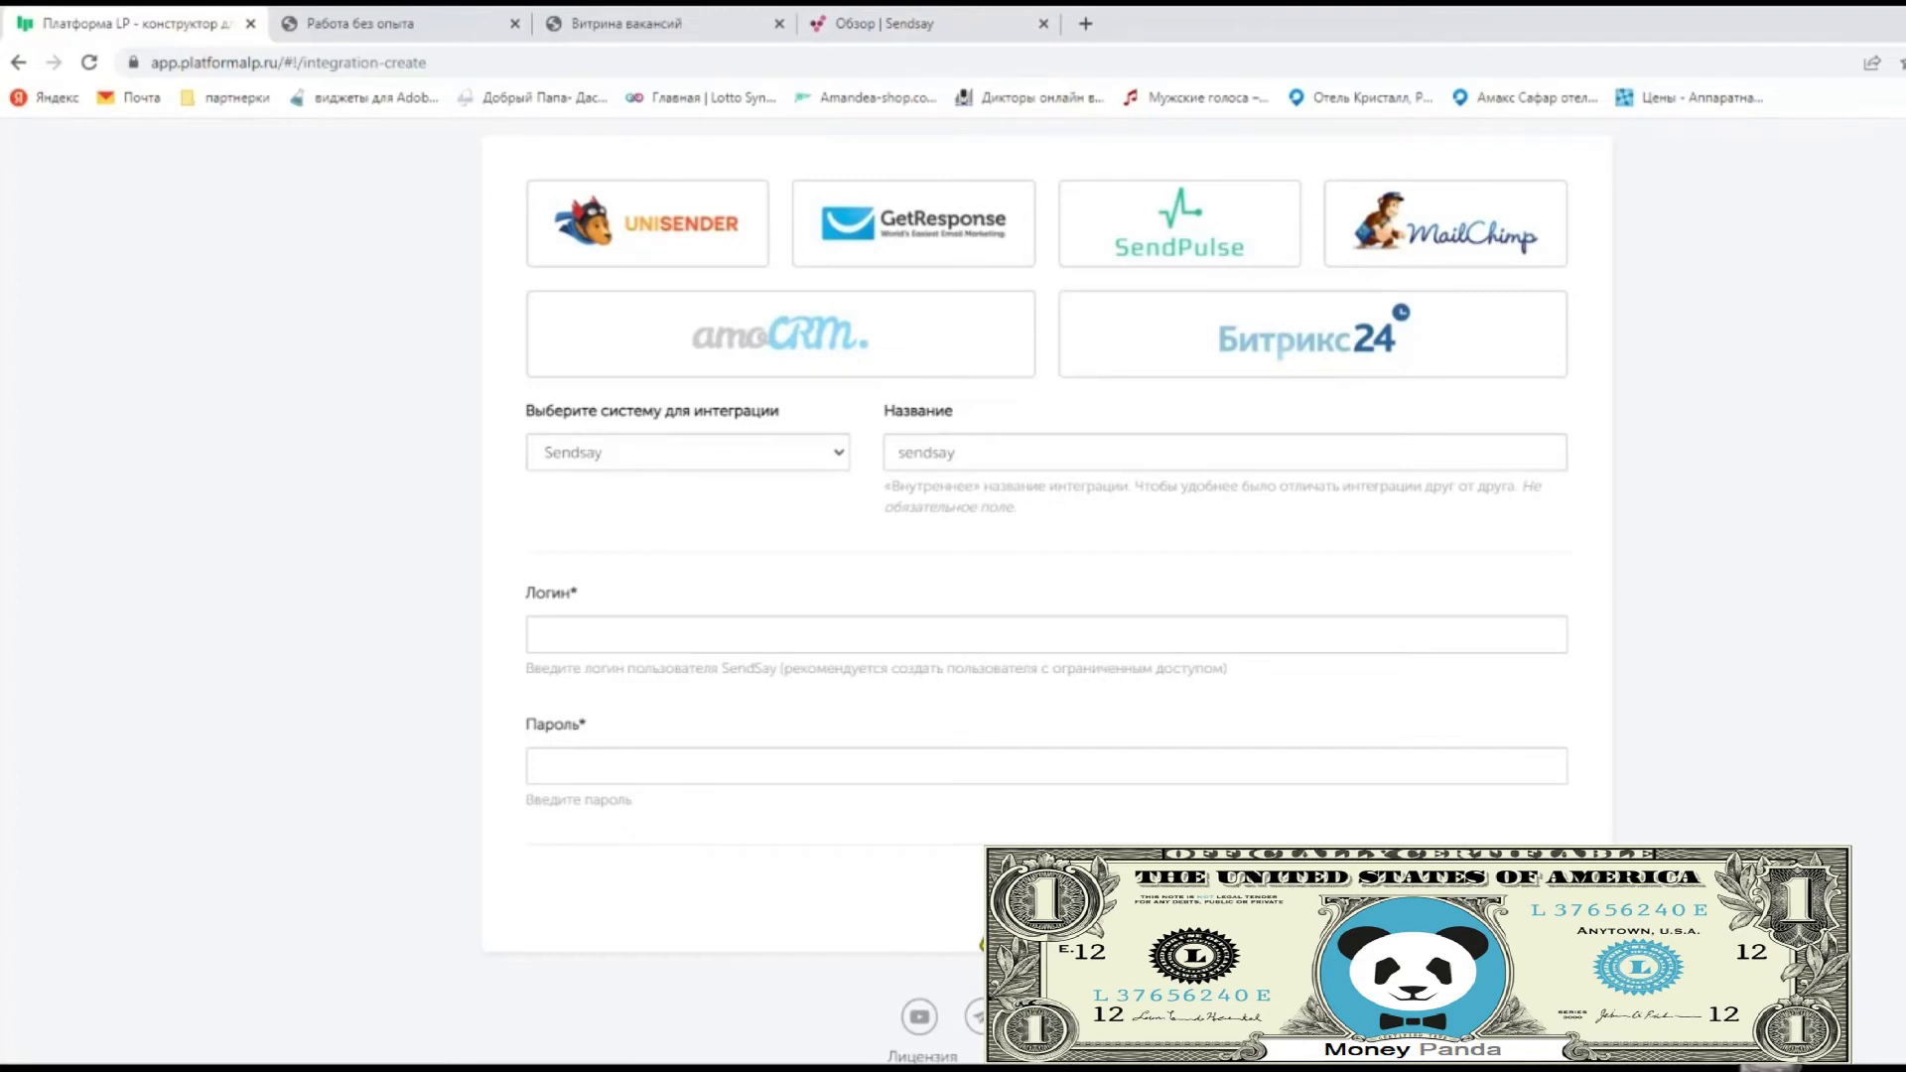
scroll(1733, 660, up, 2)
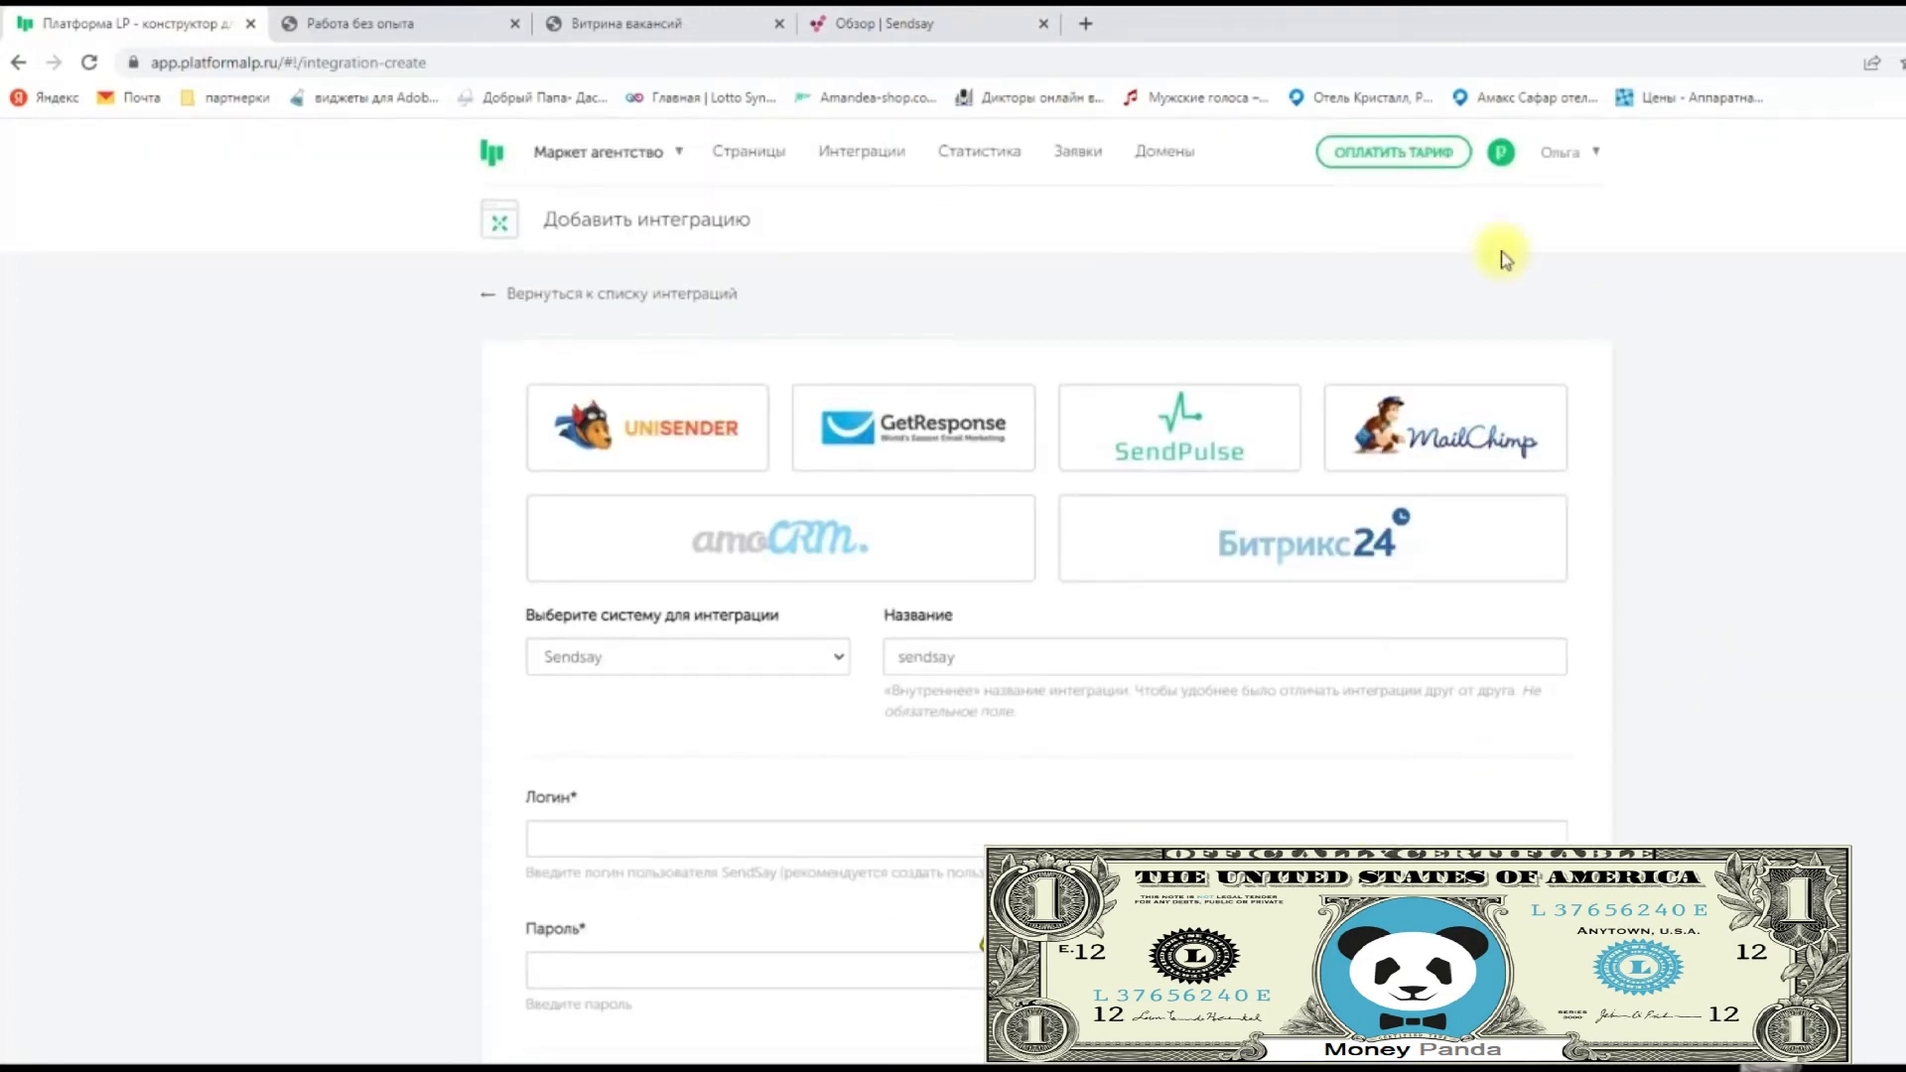
click(878, 170)
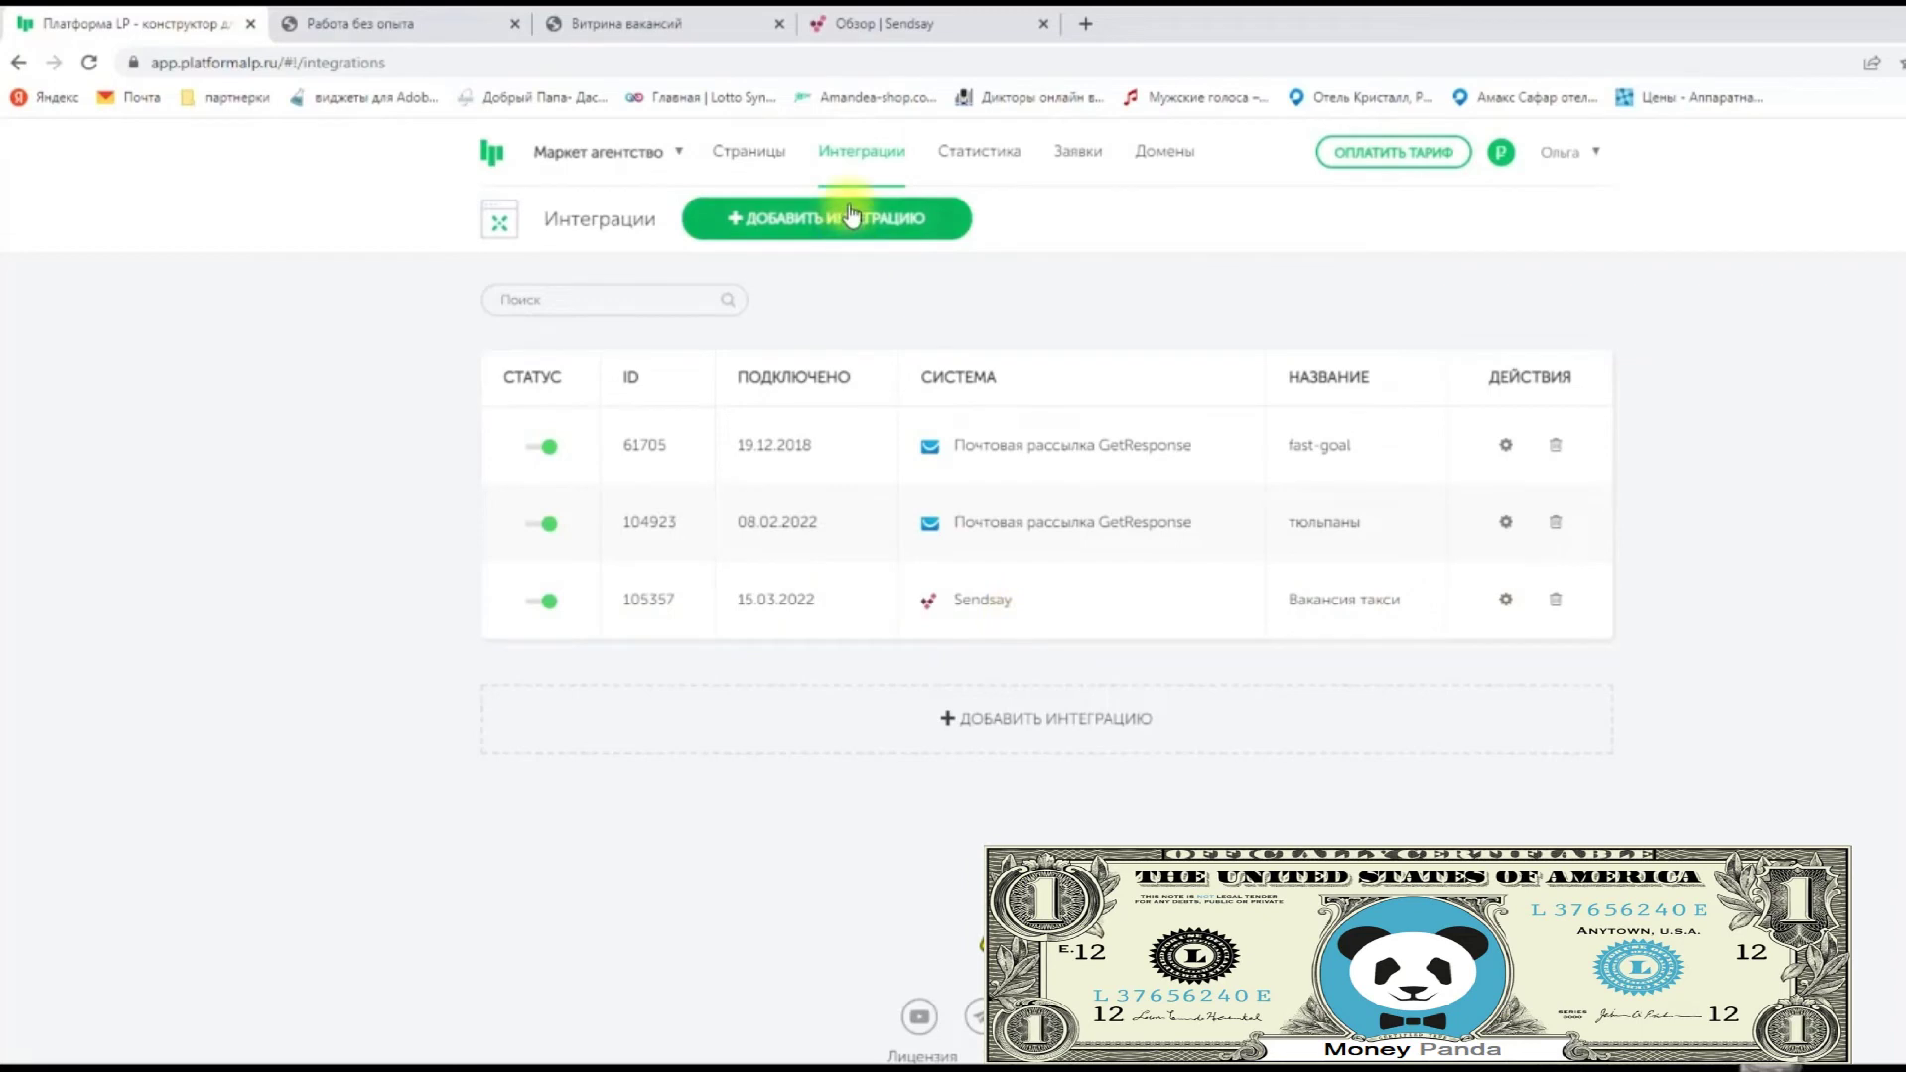
Open the page "форма подписки на вакансии" from the page list for editing.
click(752, 151)
scroll(1613, 626, down, 5)
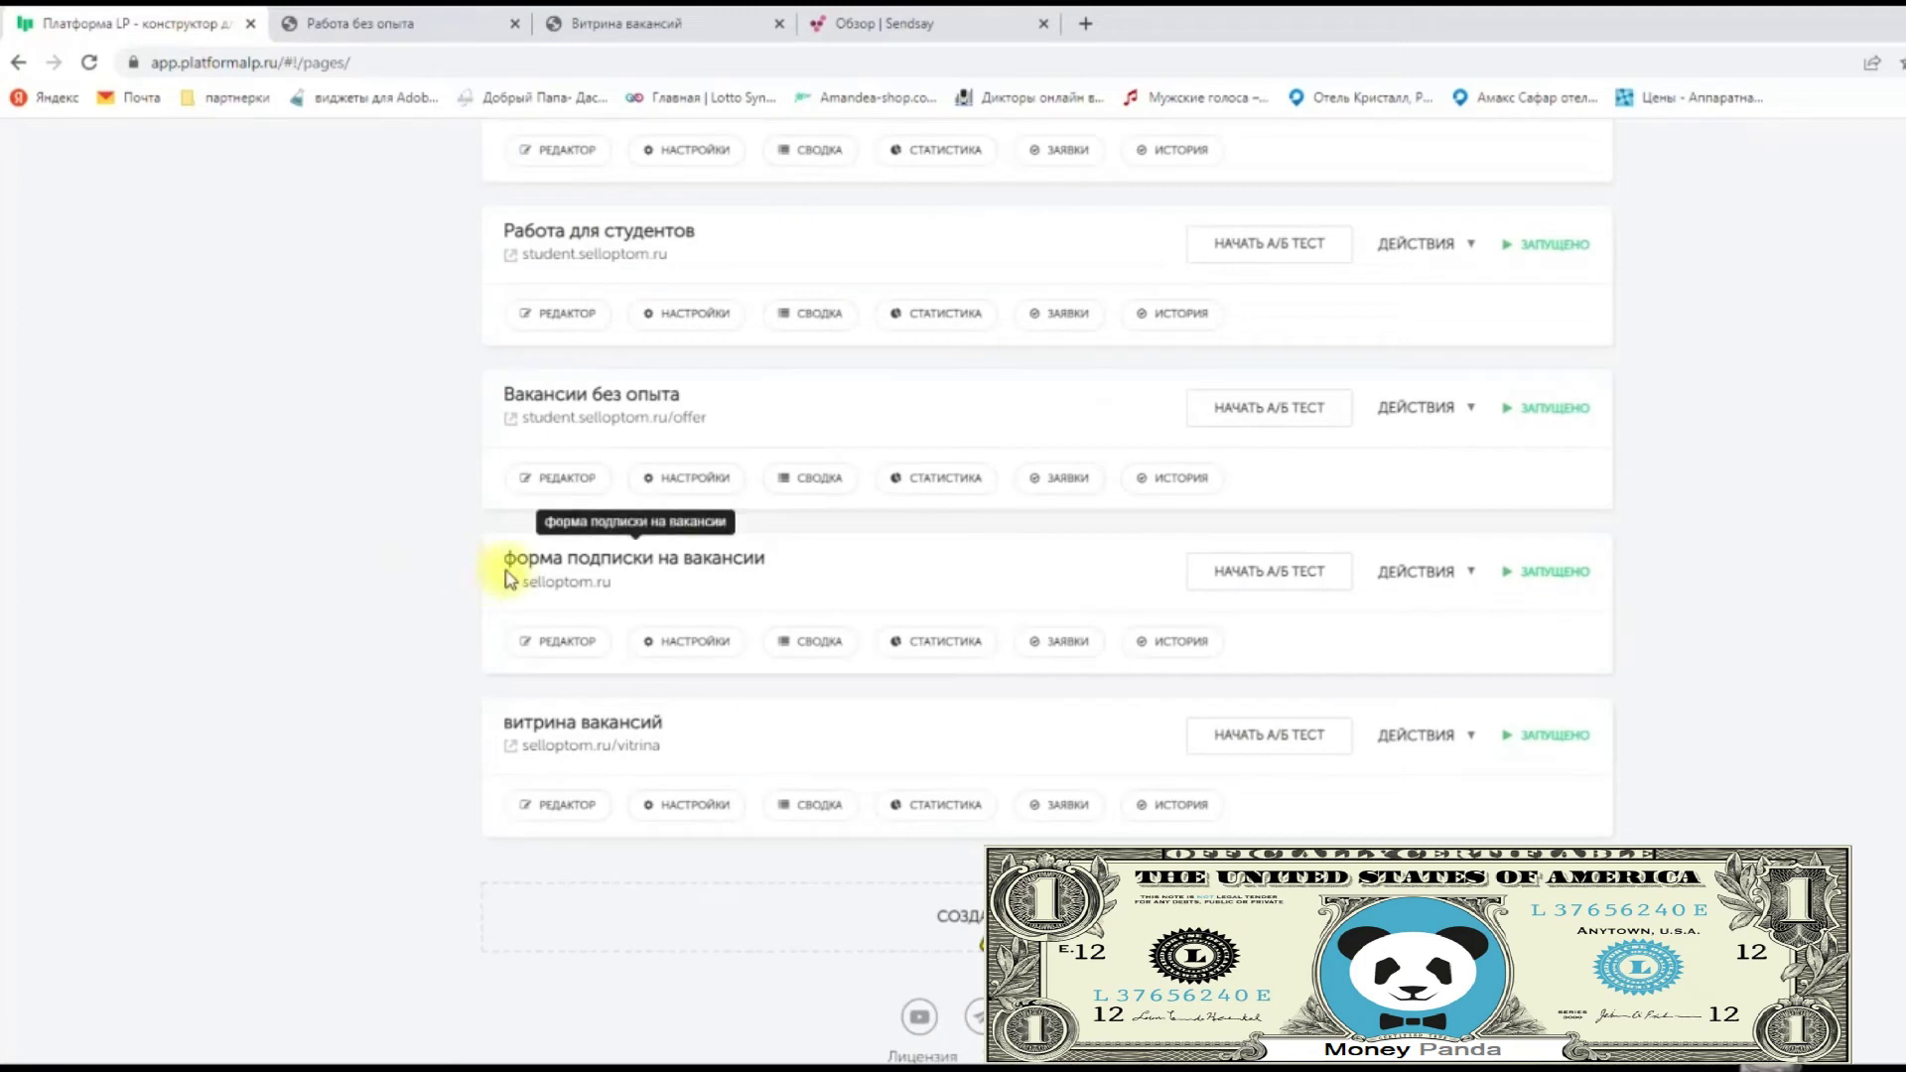
click(551, 645)
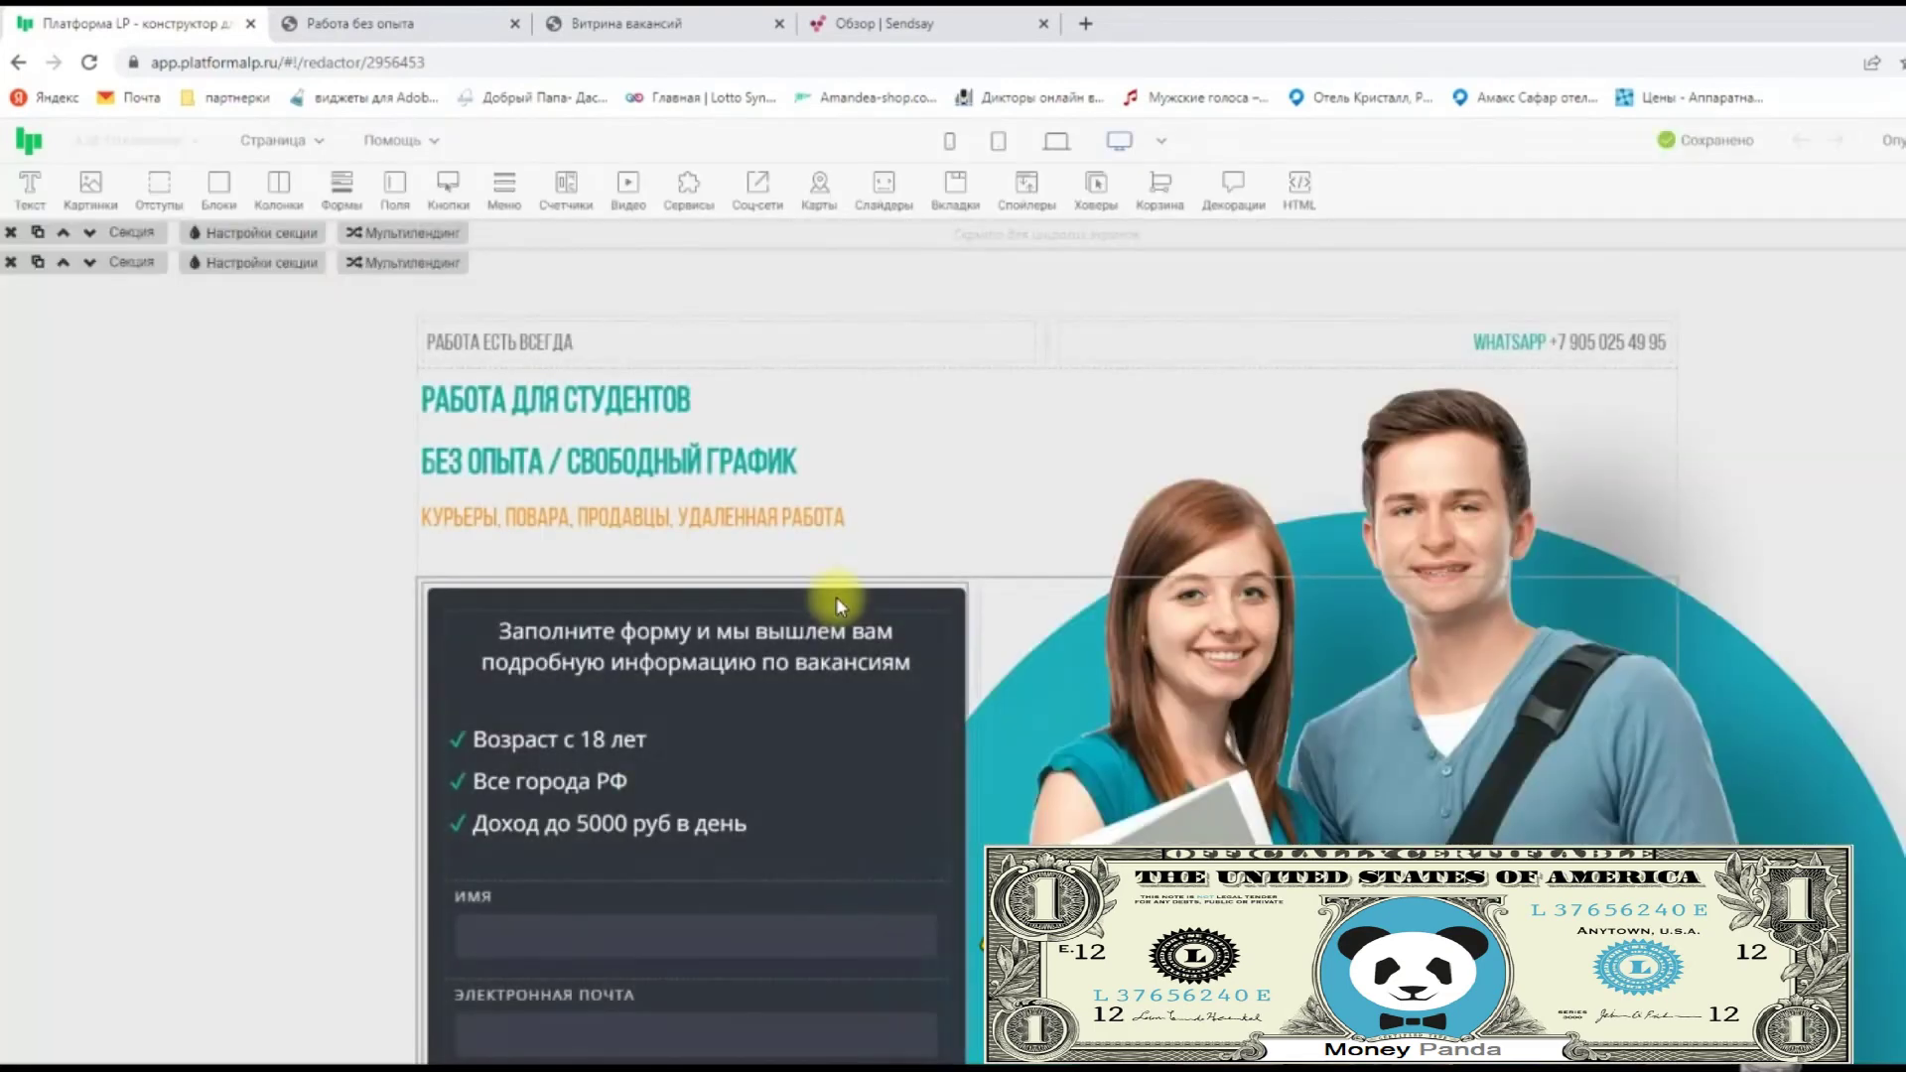
Open the signup form's settings, clear its service integration and select "Вакансия такси" again.
scroll(836, 598, down, 2)
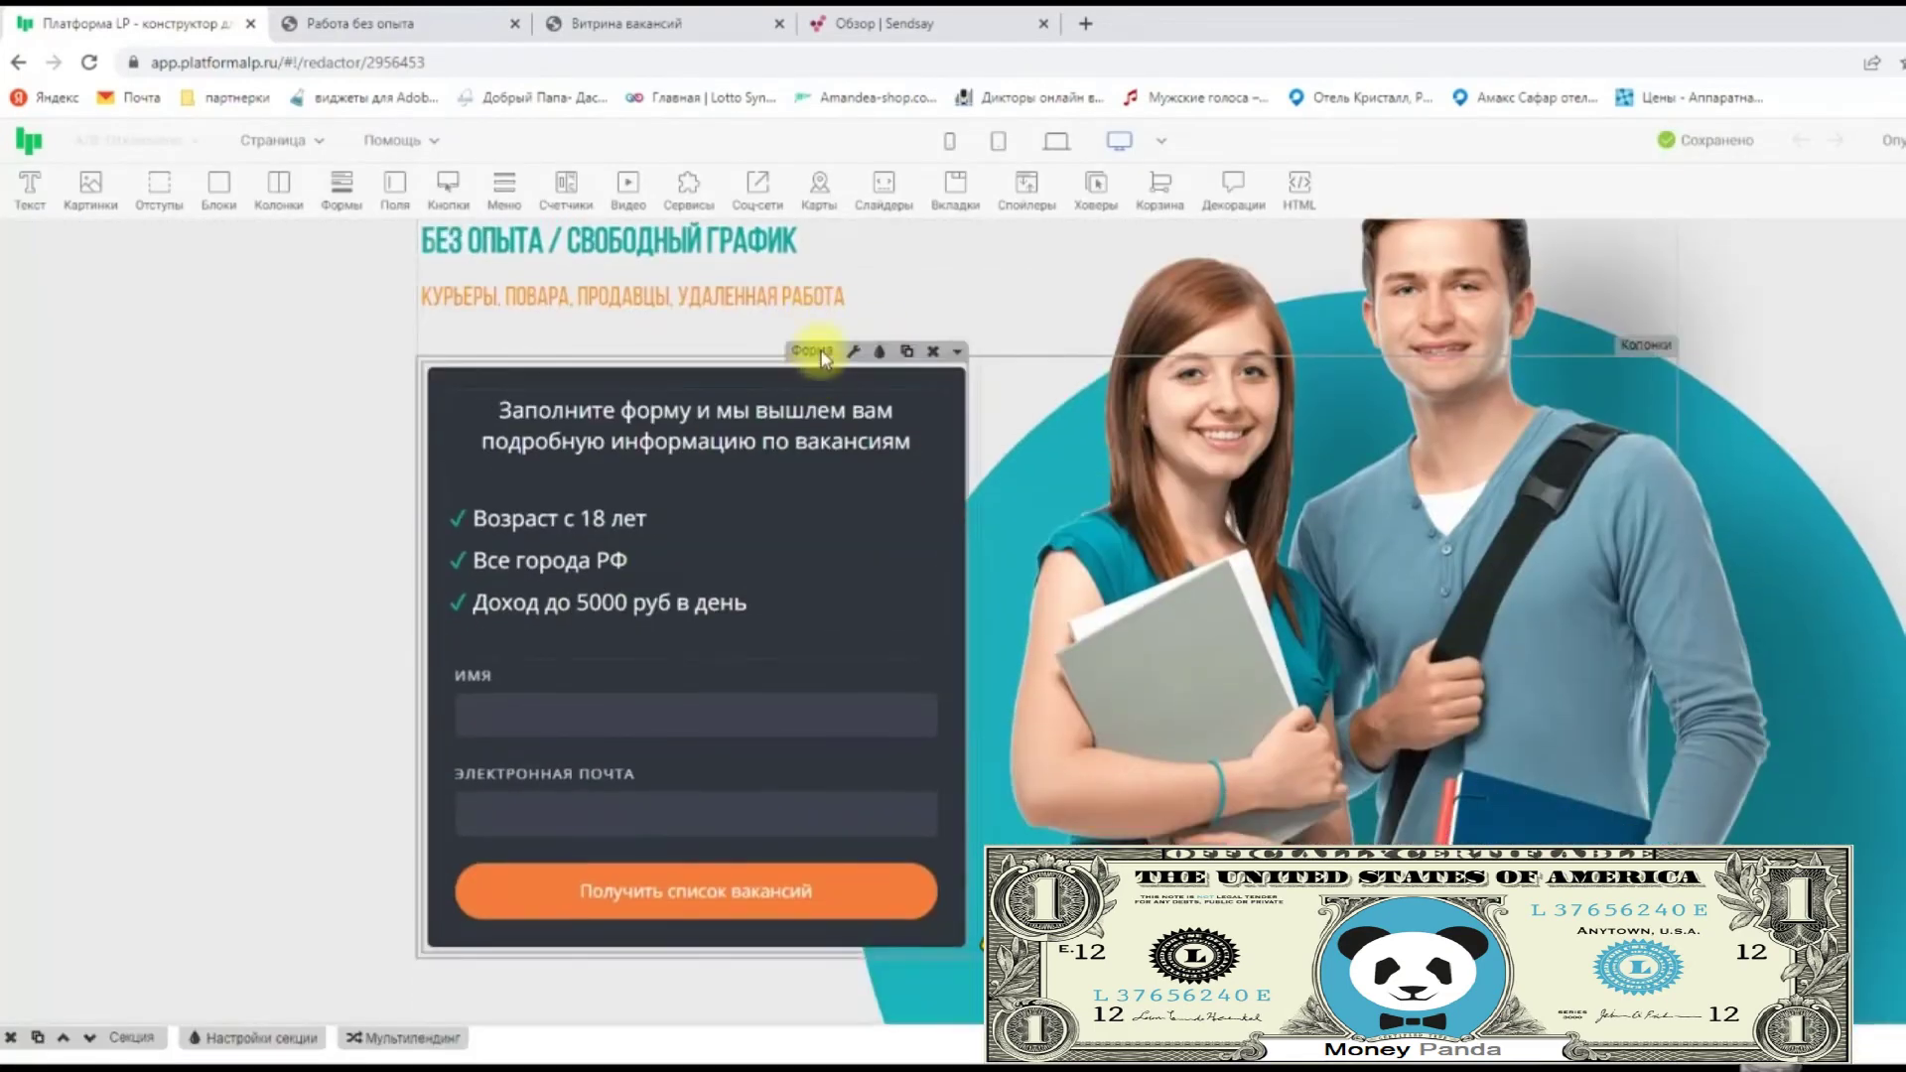
click(850, 354)
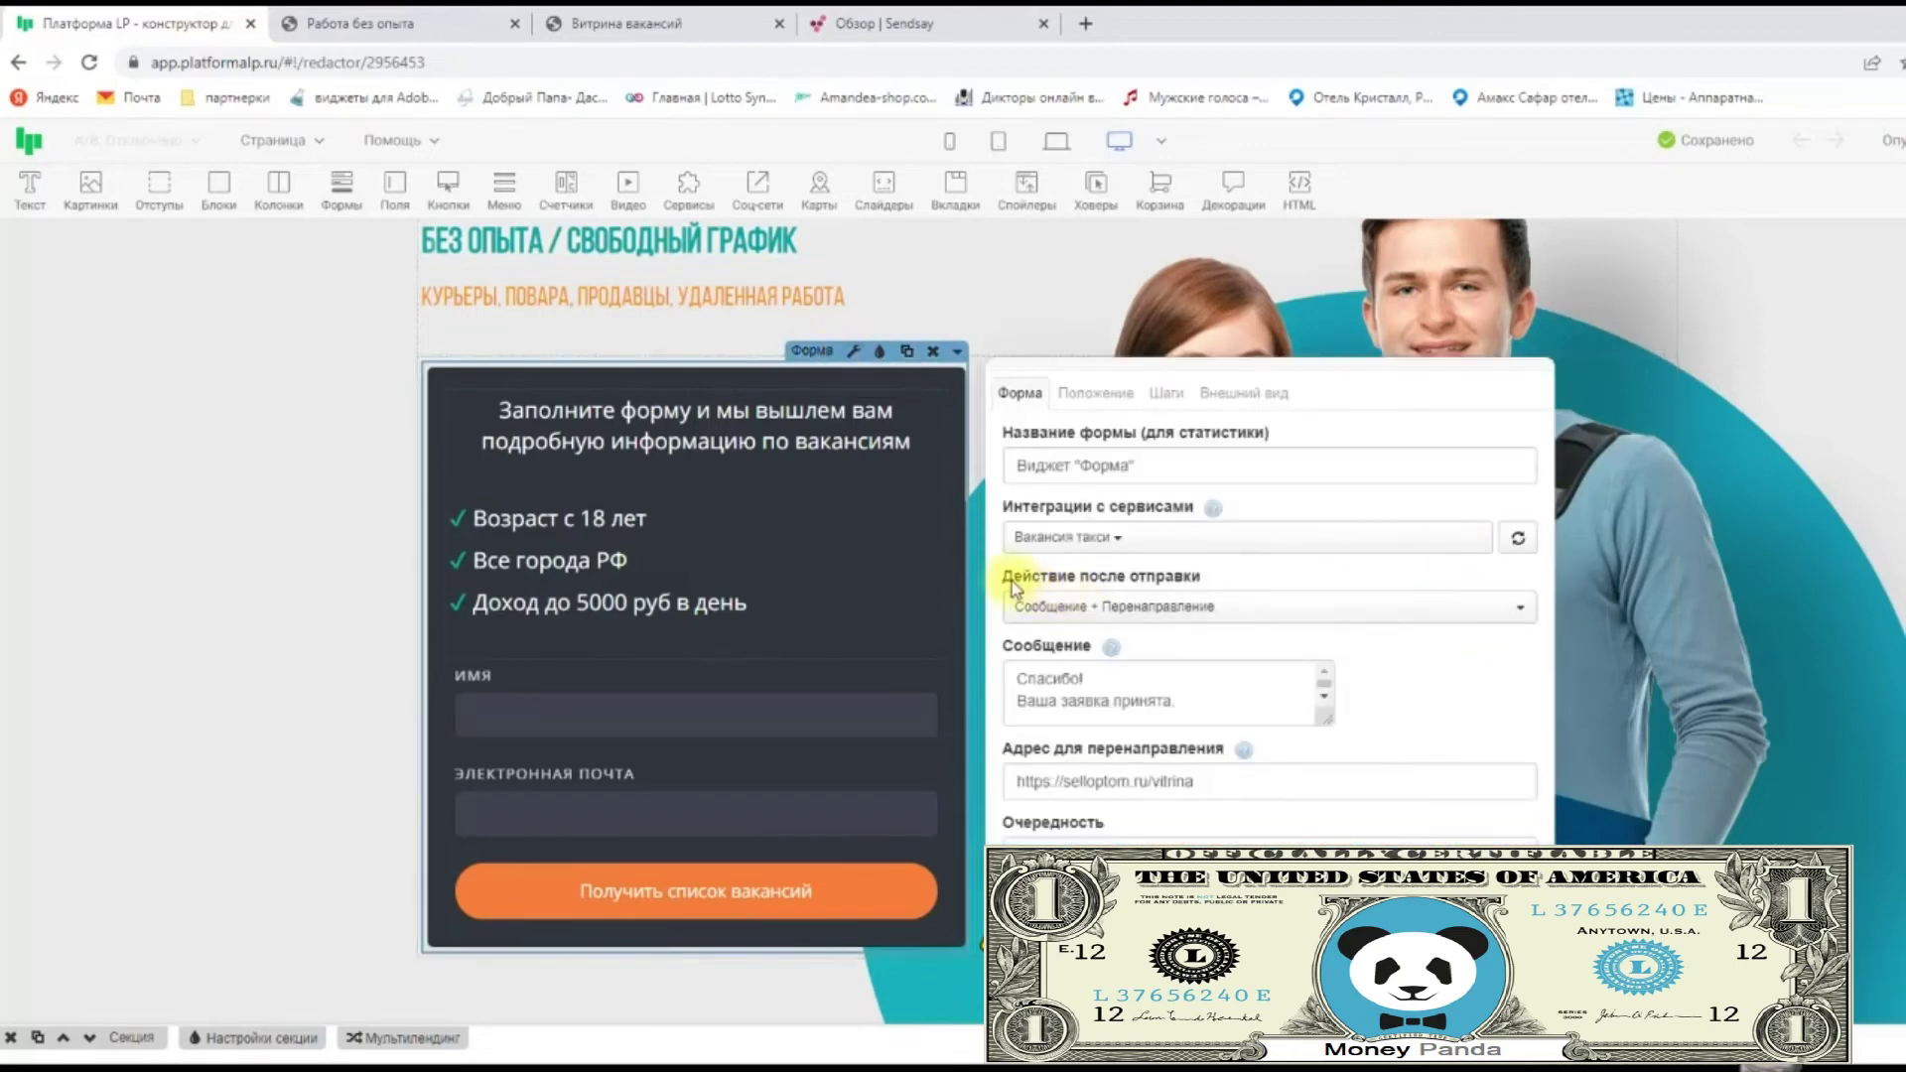
click(1116, 542)
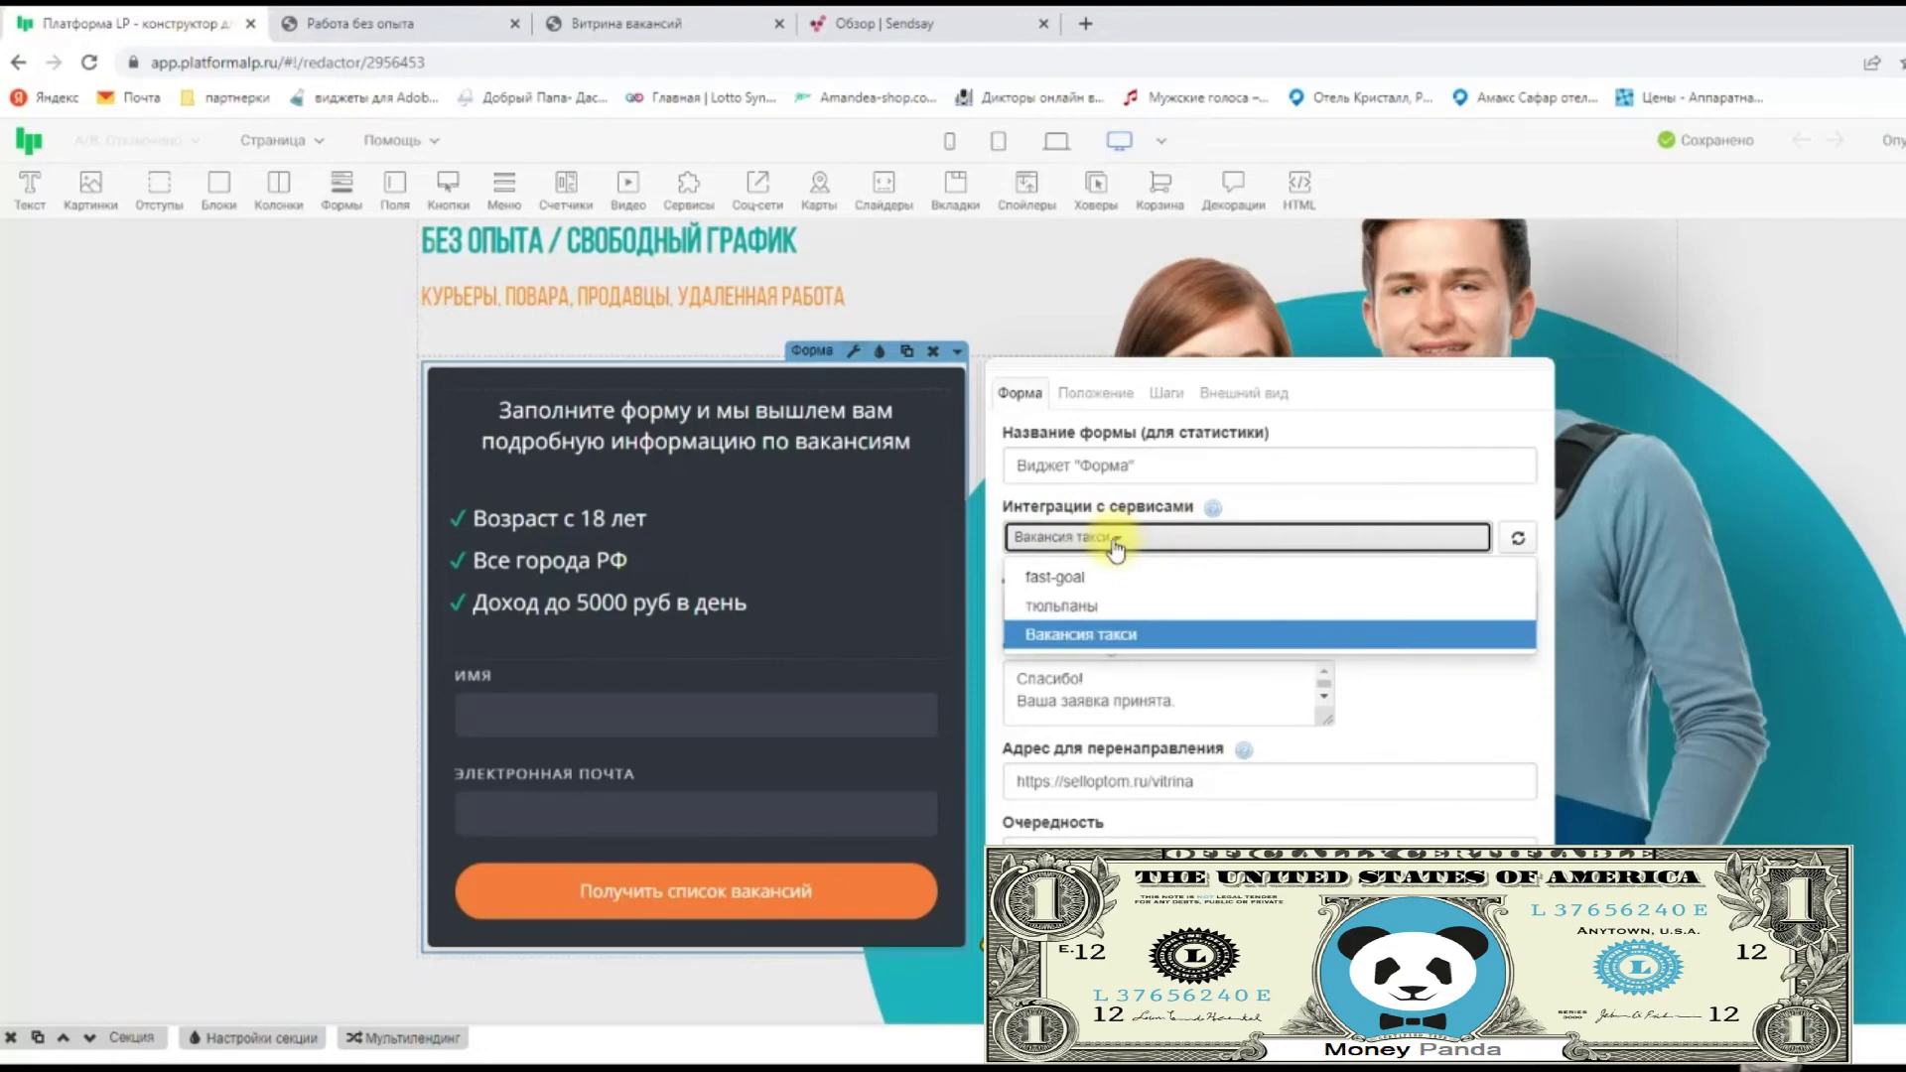
click(1105, 640)
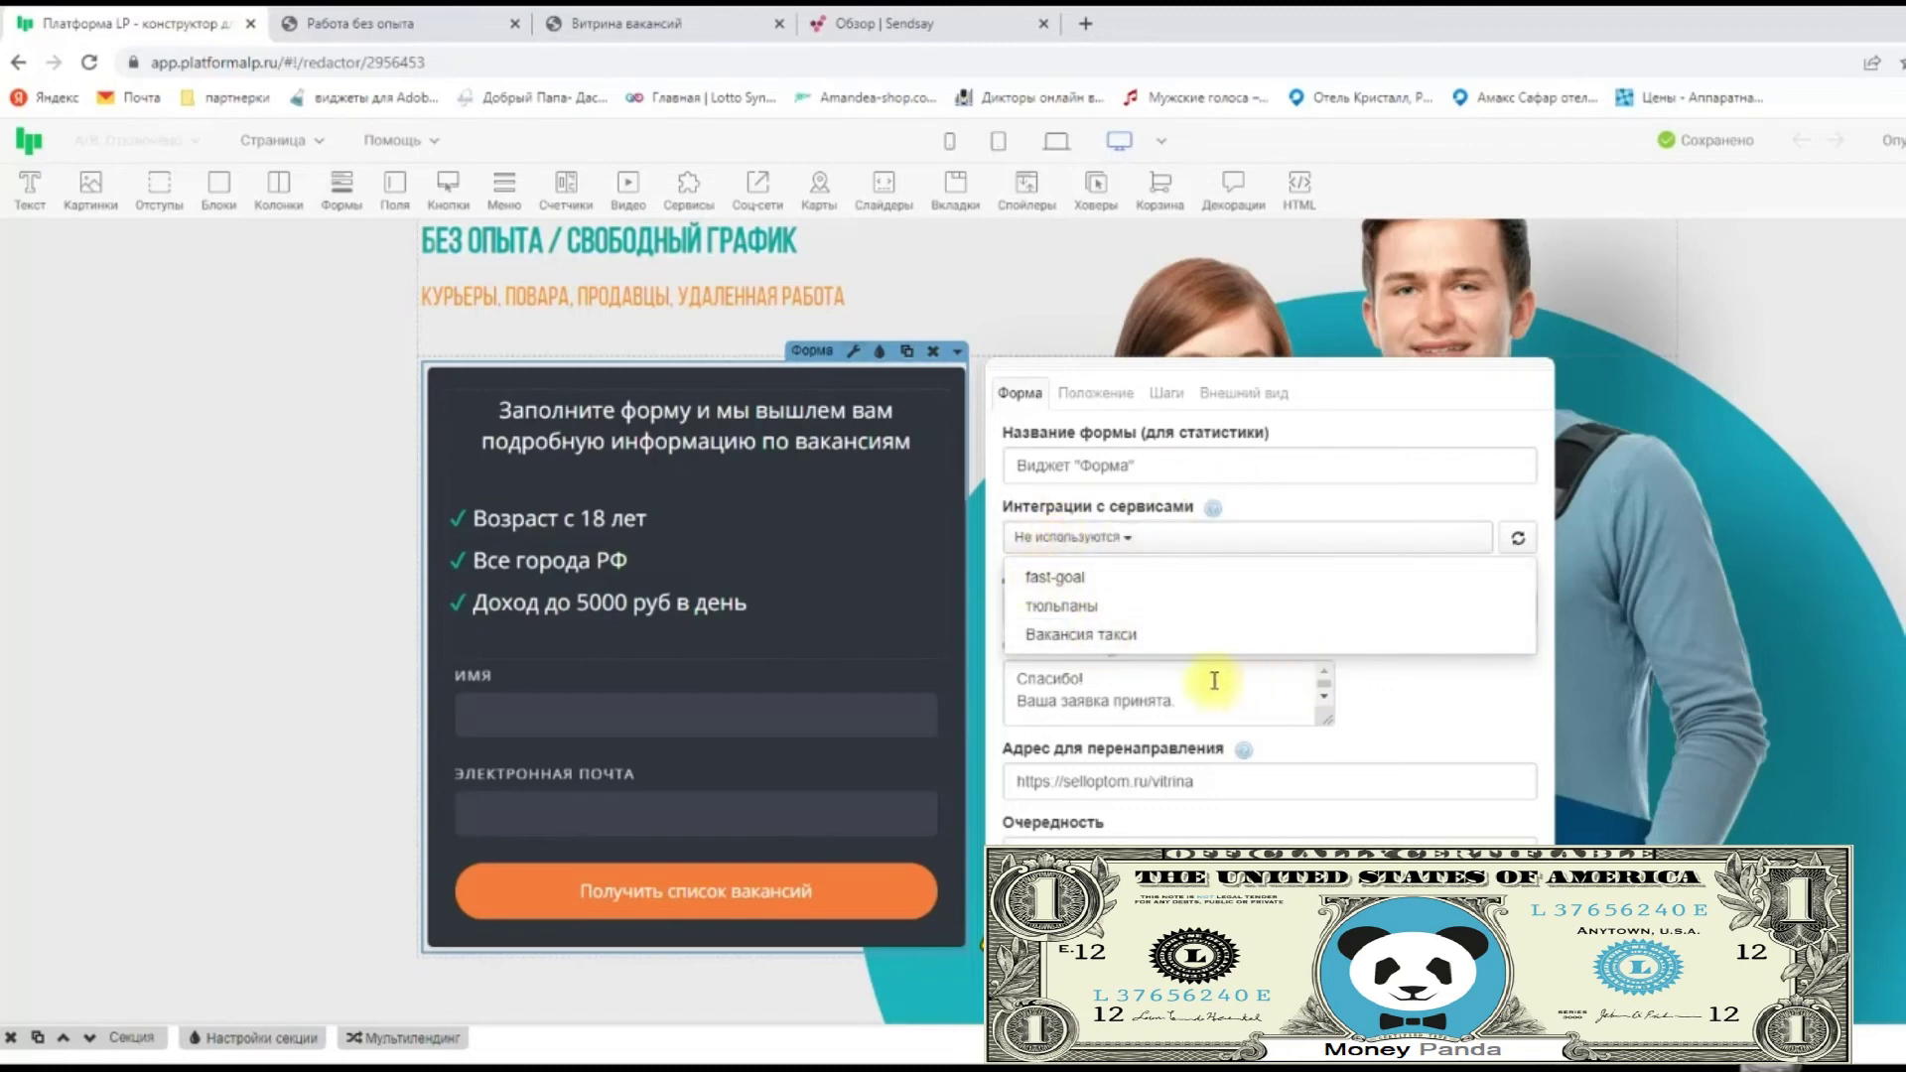
click(1055, 639)
click(1365, 685)
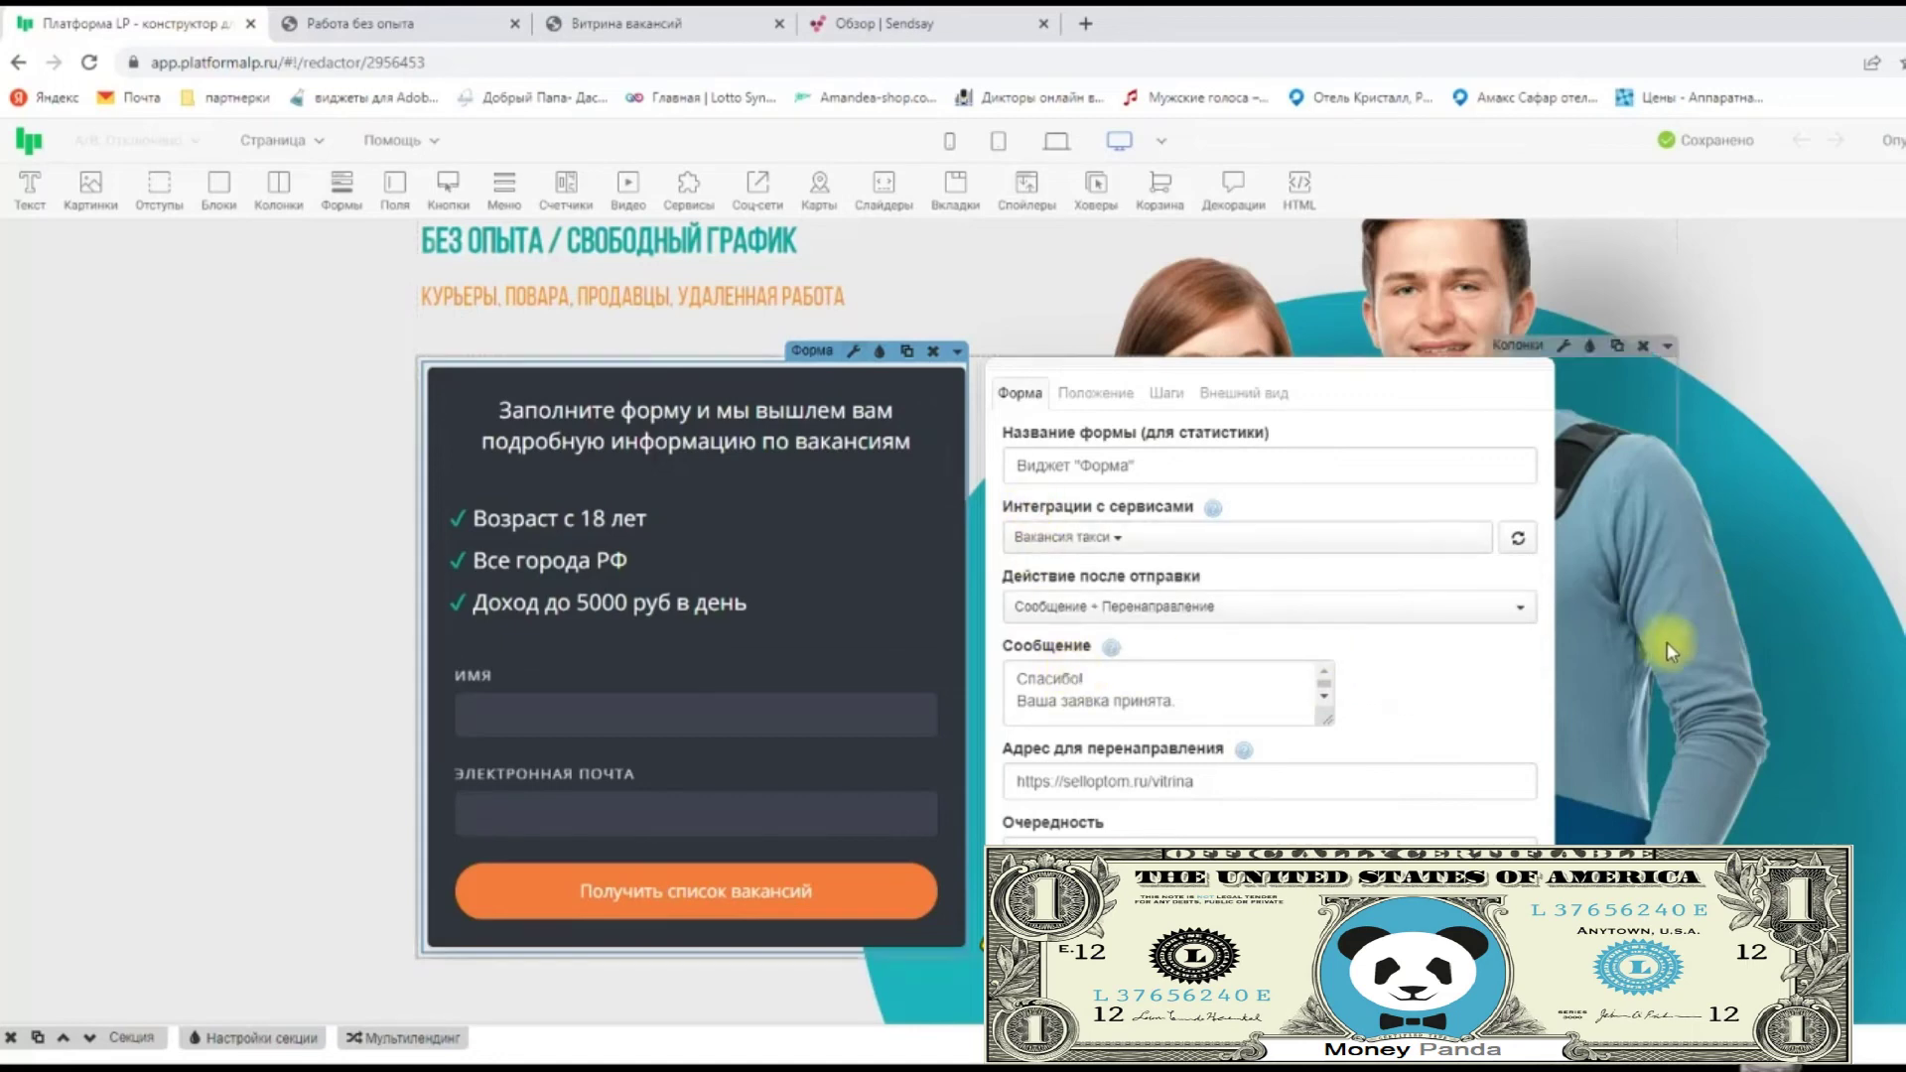
Switch the page to its mobile version, check the signup form's service integration options, and close the form settings.
click(1653, 680)
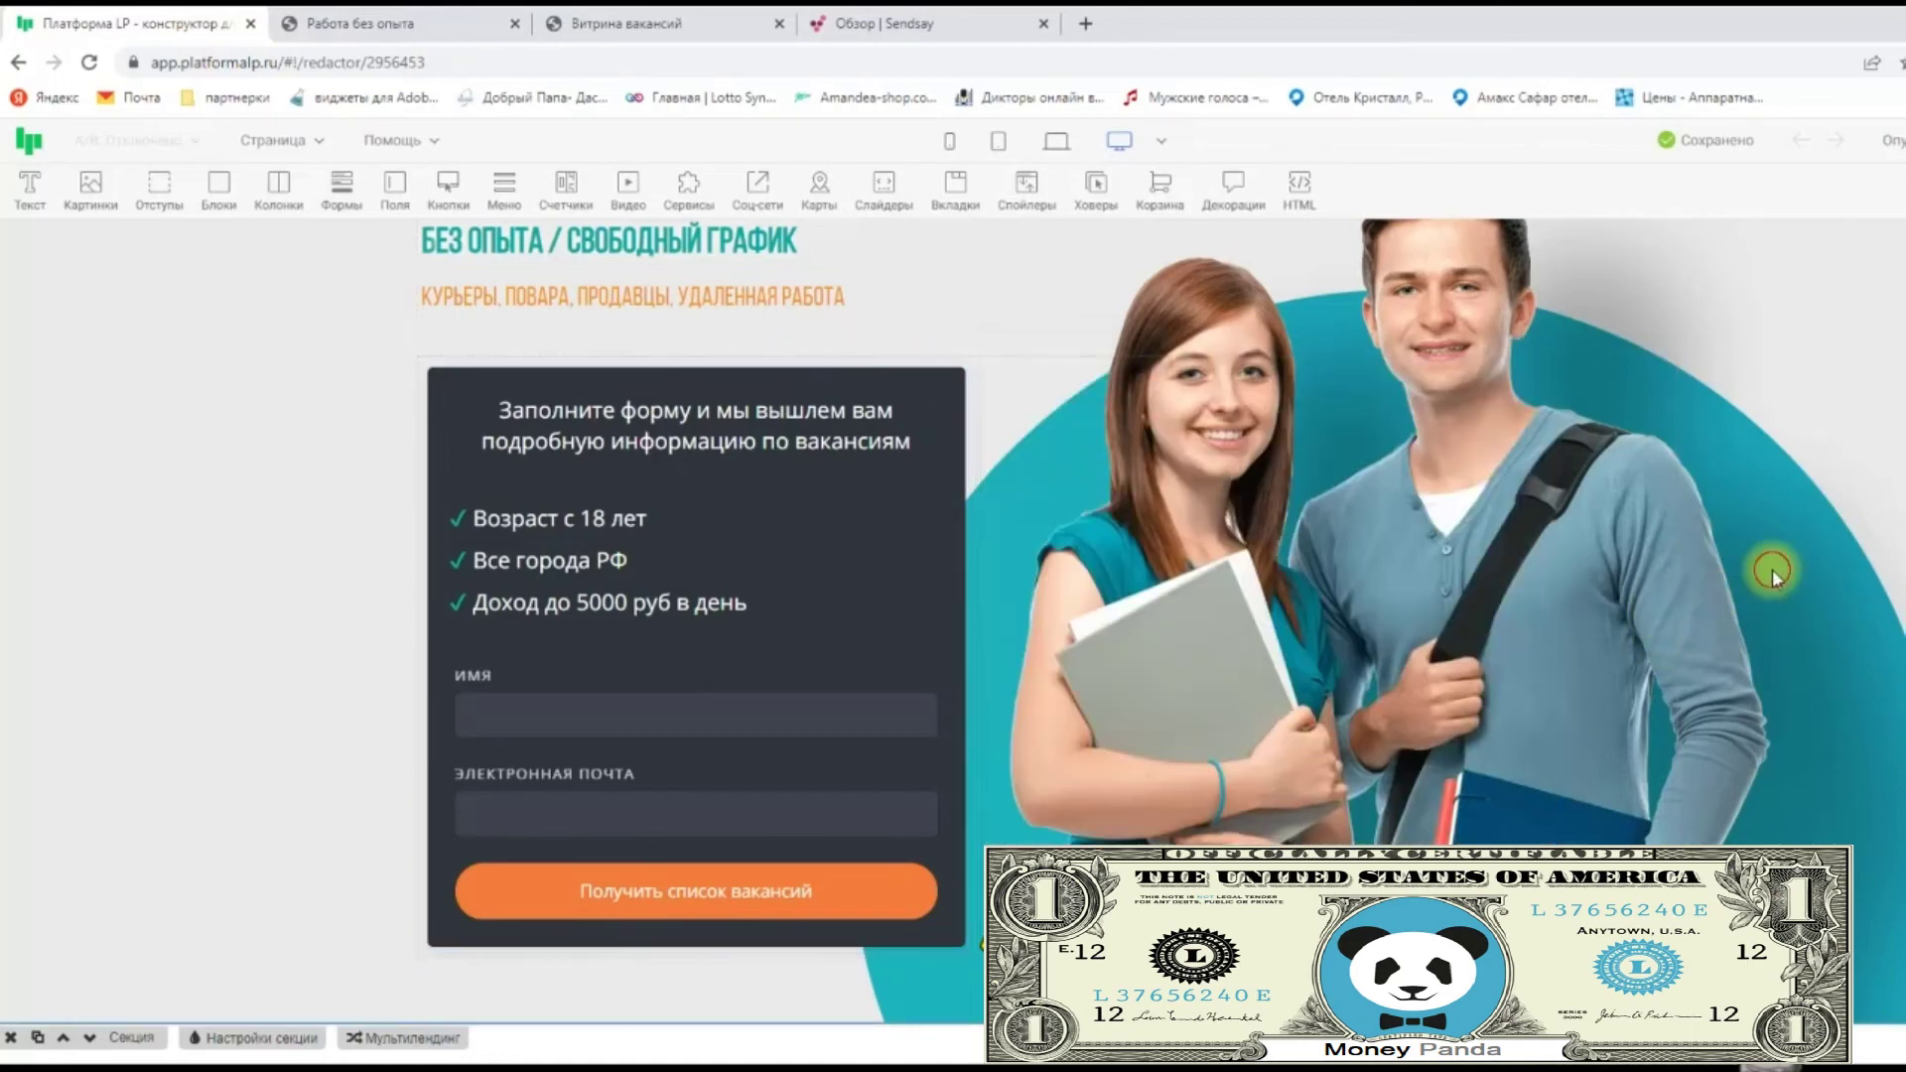
click(949, 144)
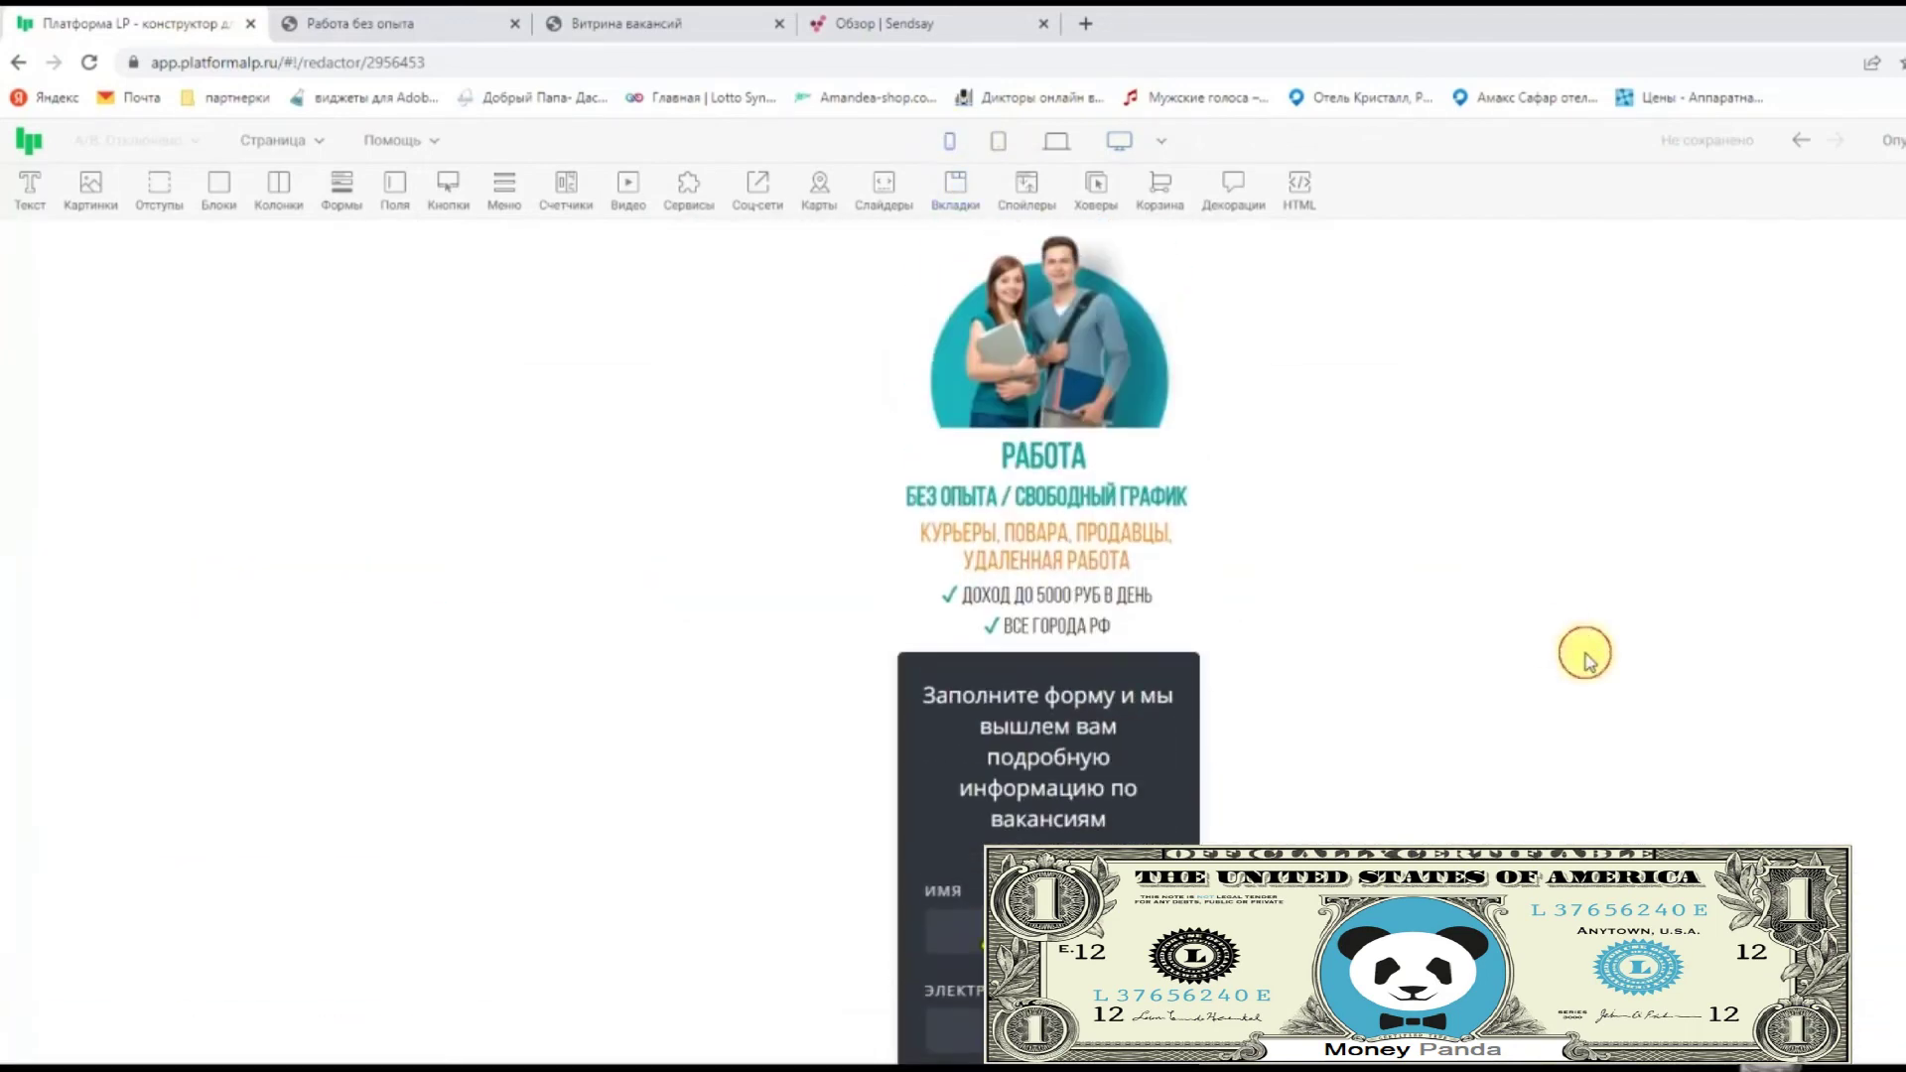
click(1092, 639)
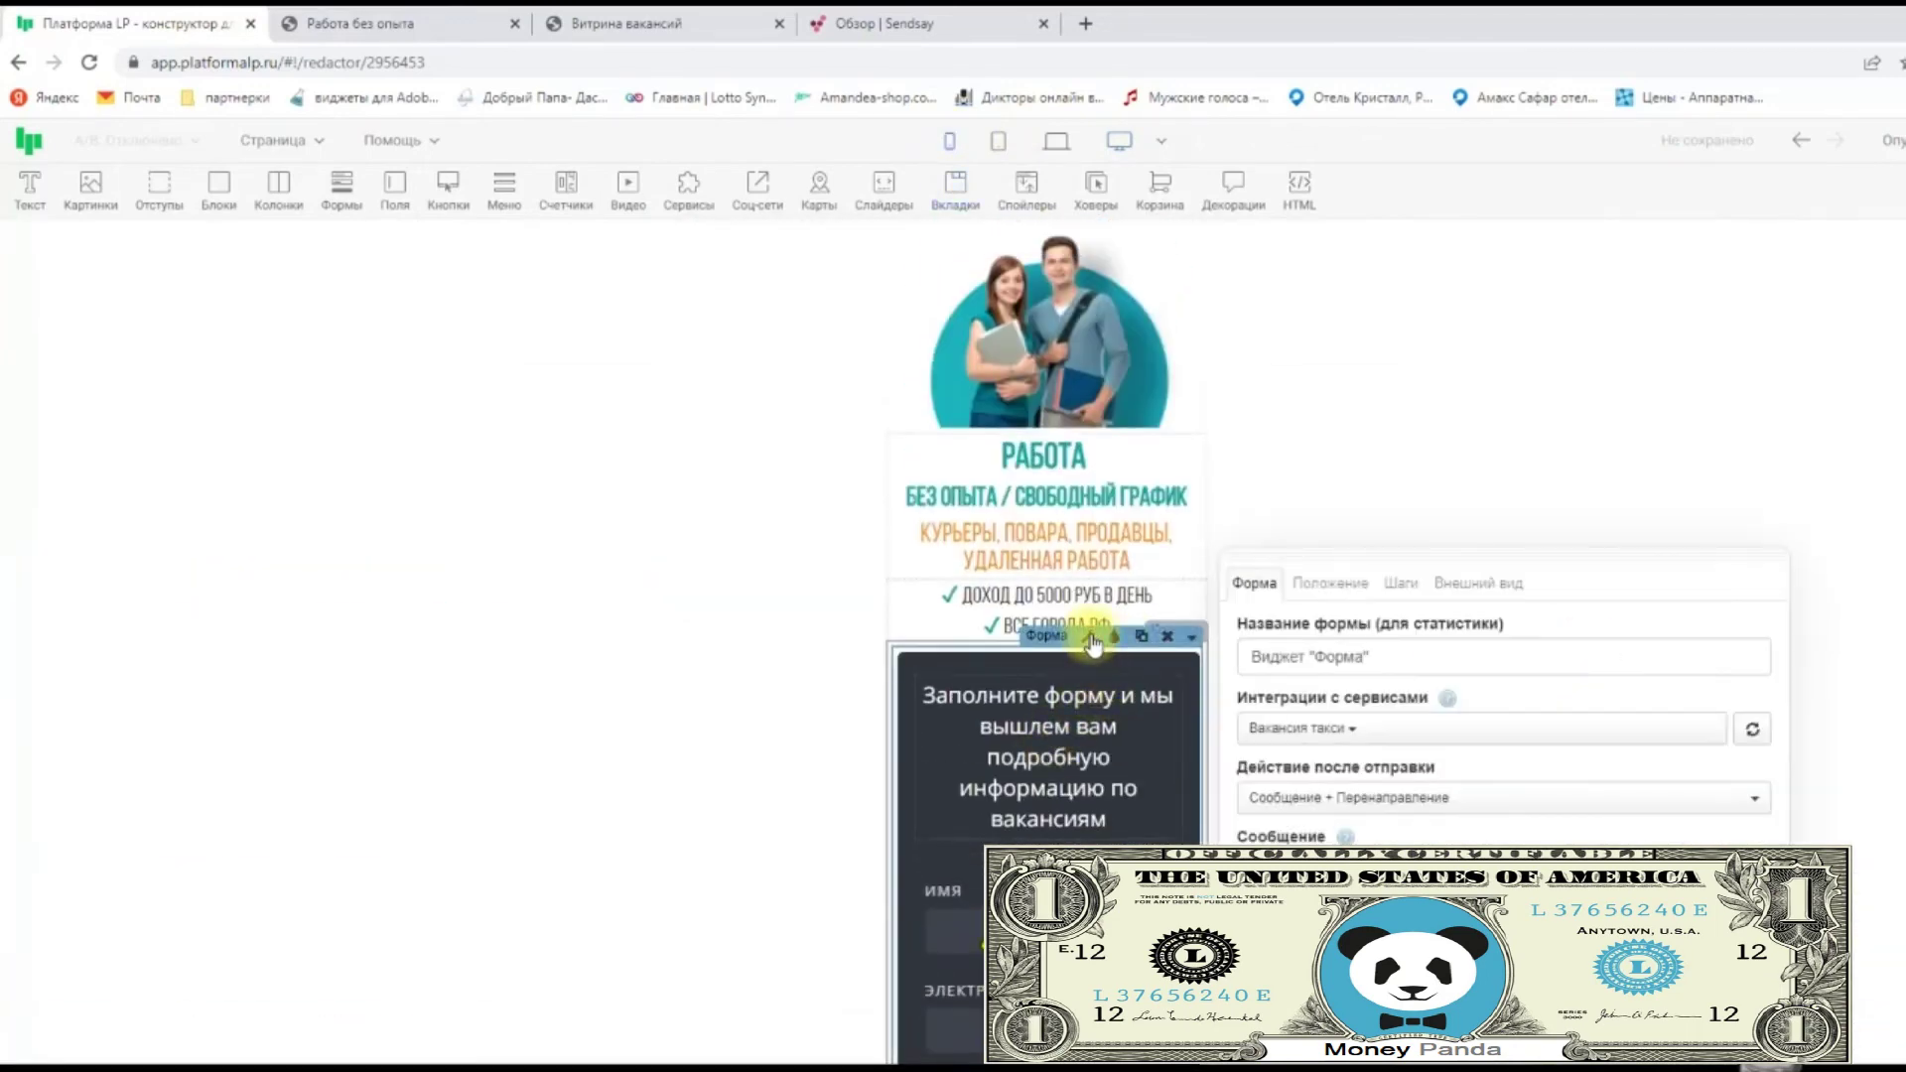
scroll(1568, 742, down, 1)
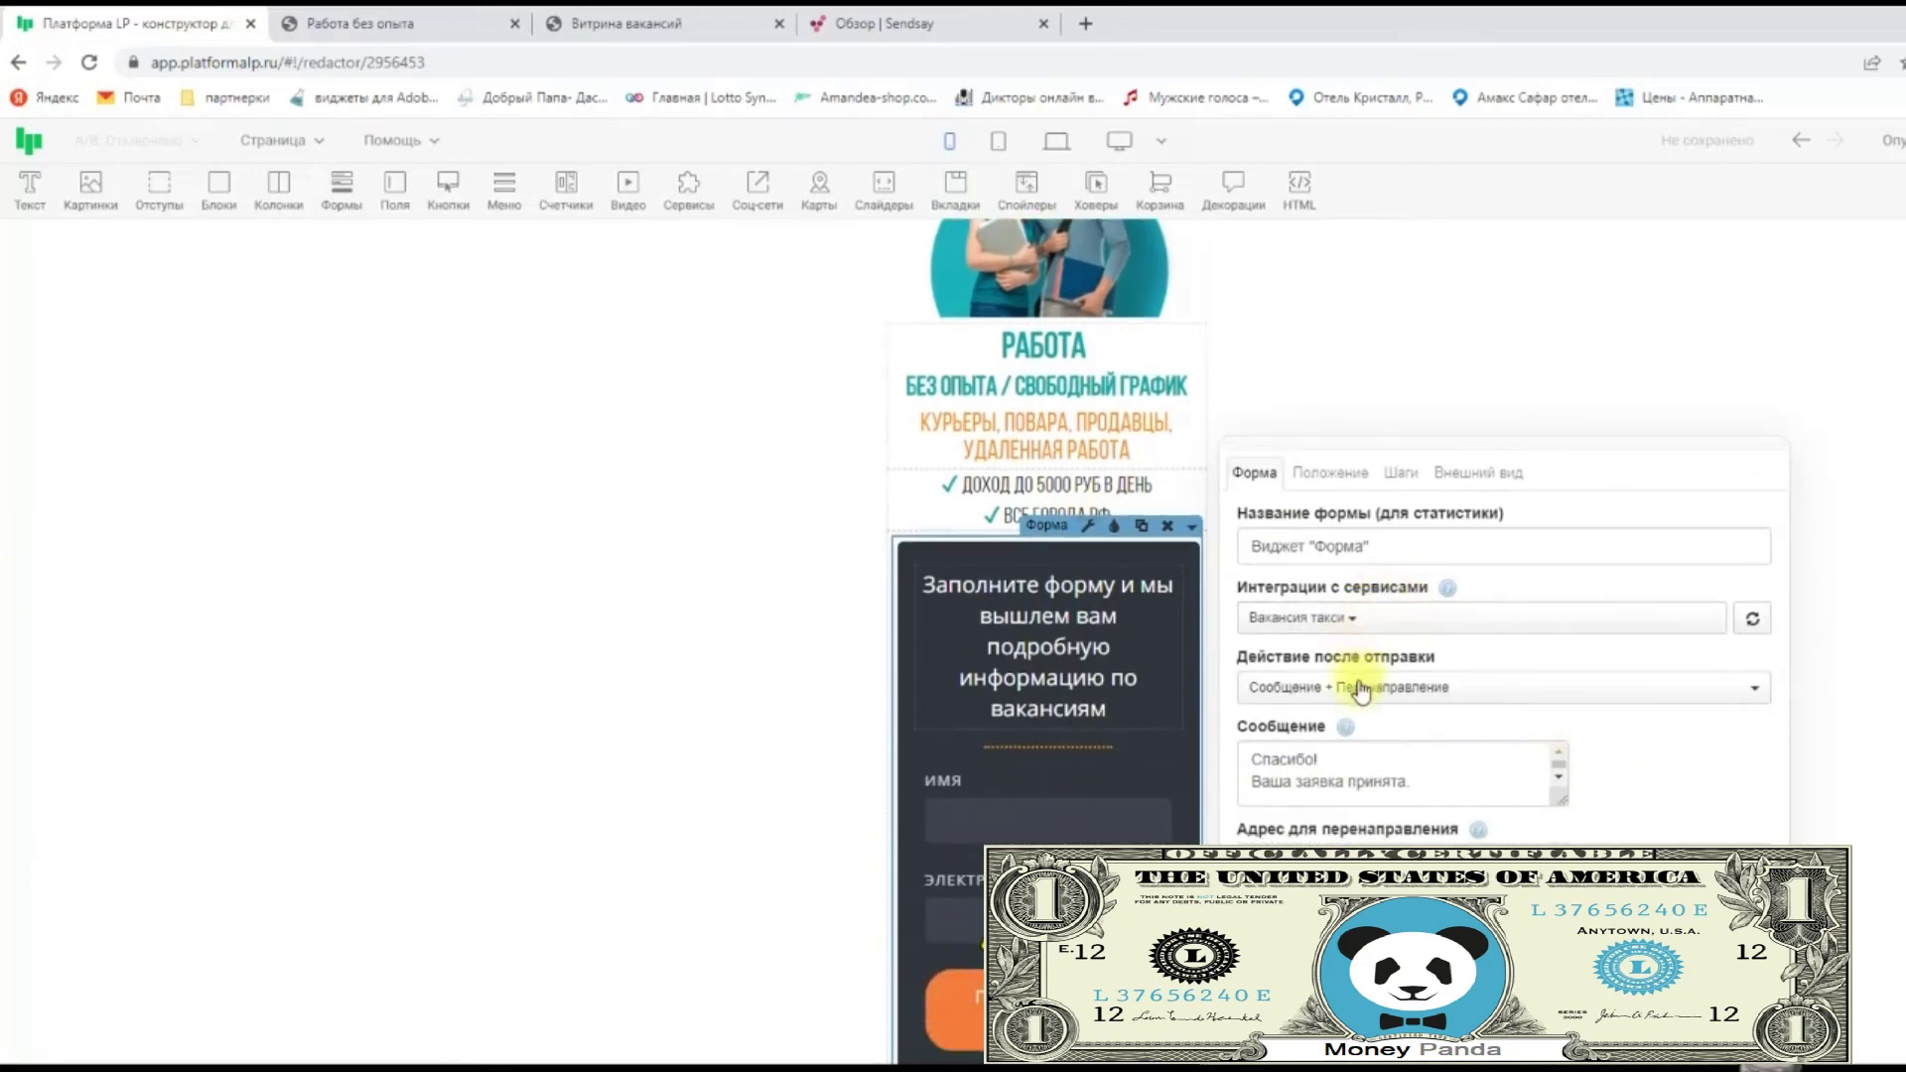
click(1328, 617)
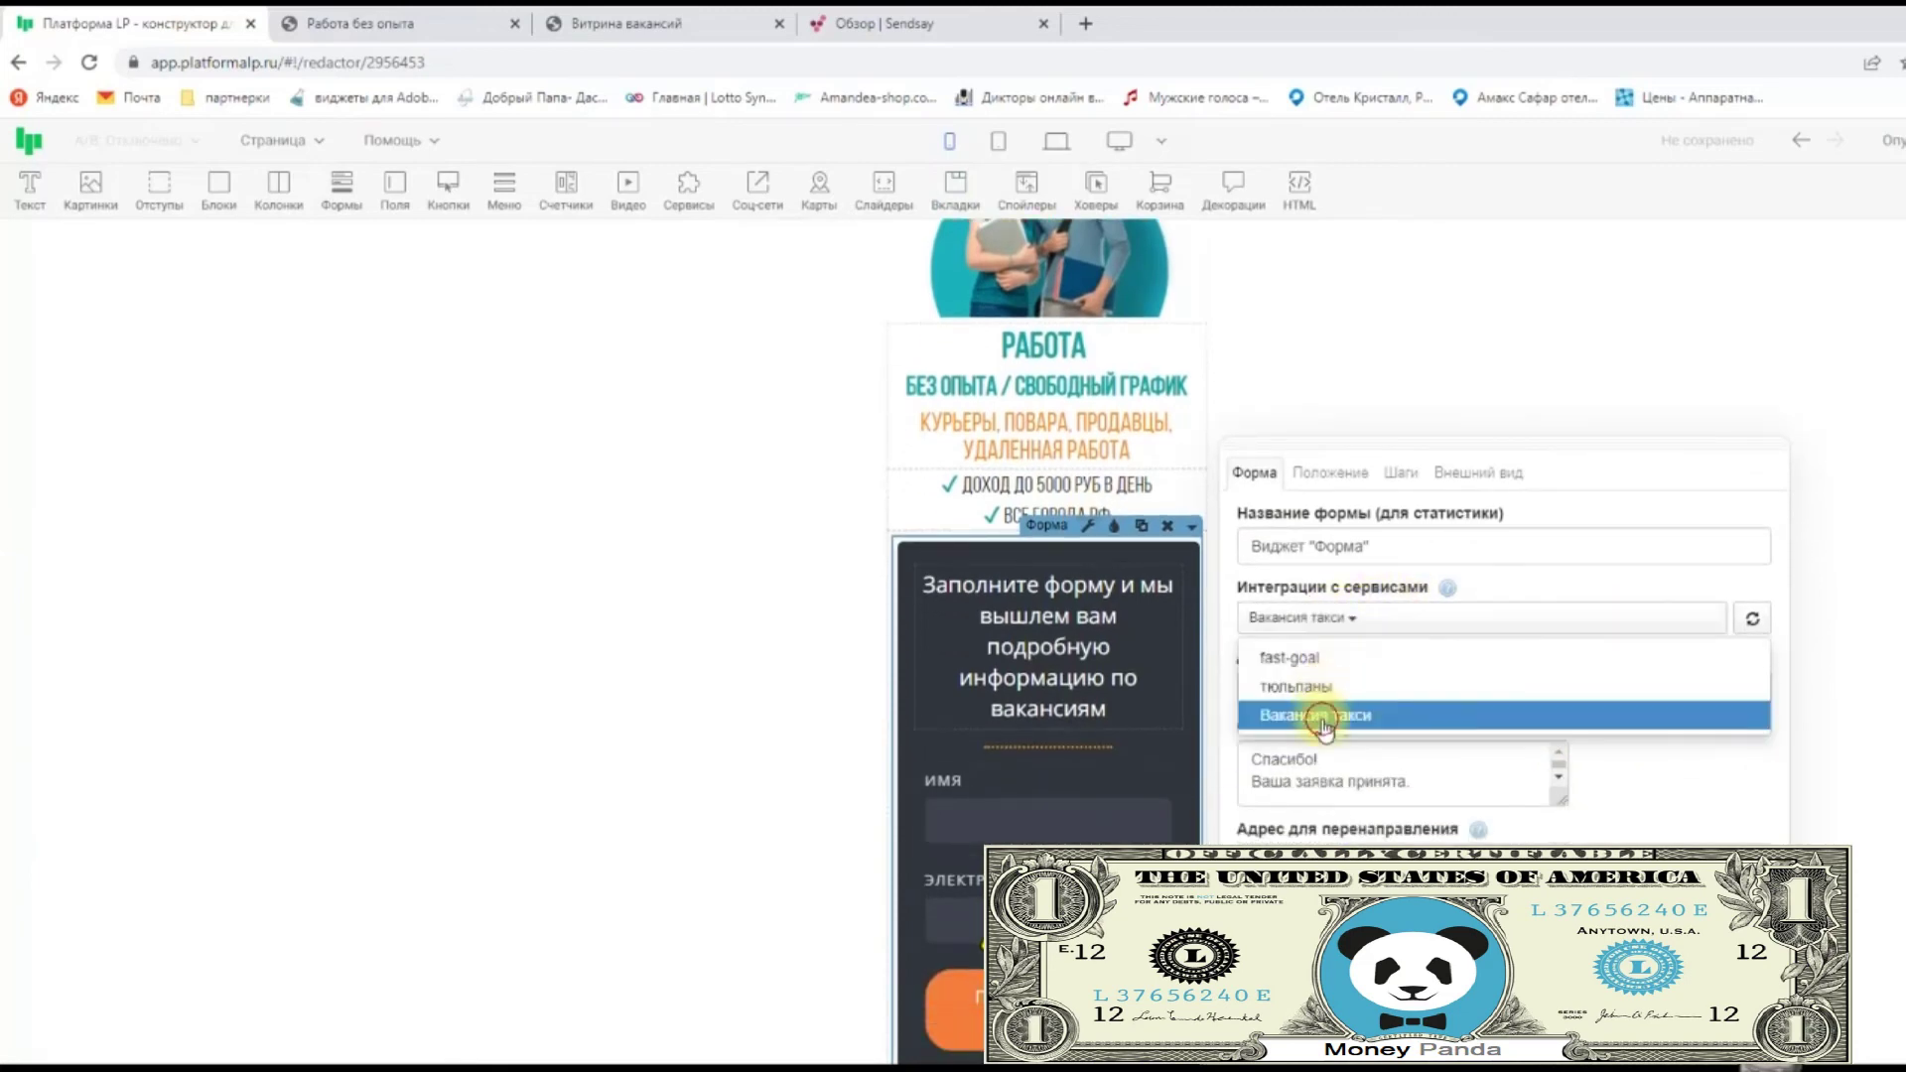
click(1839, 560)
scroll(1843, 561, up, 2)
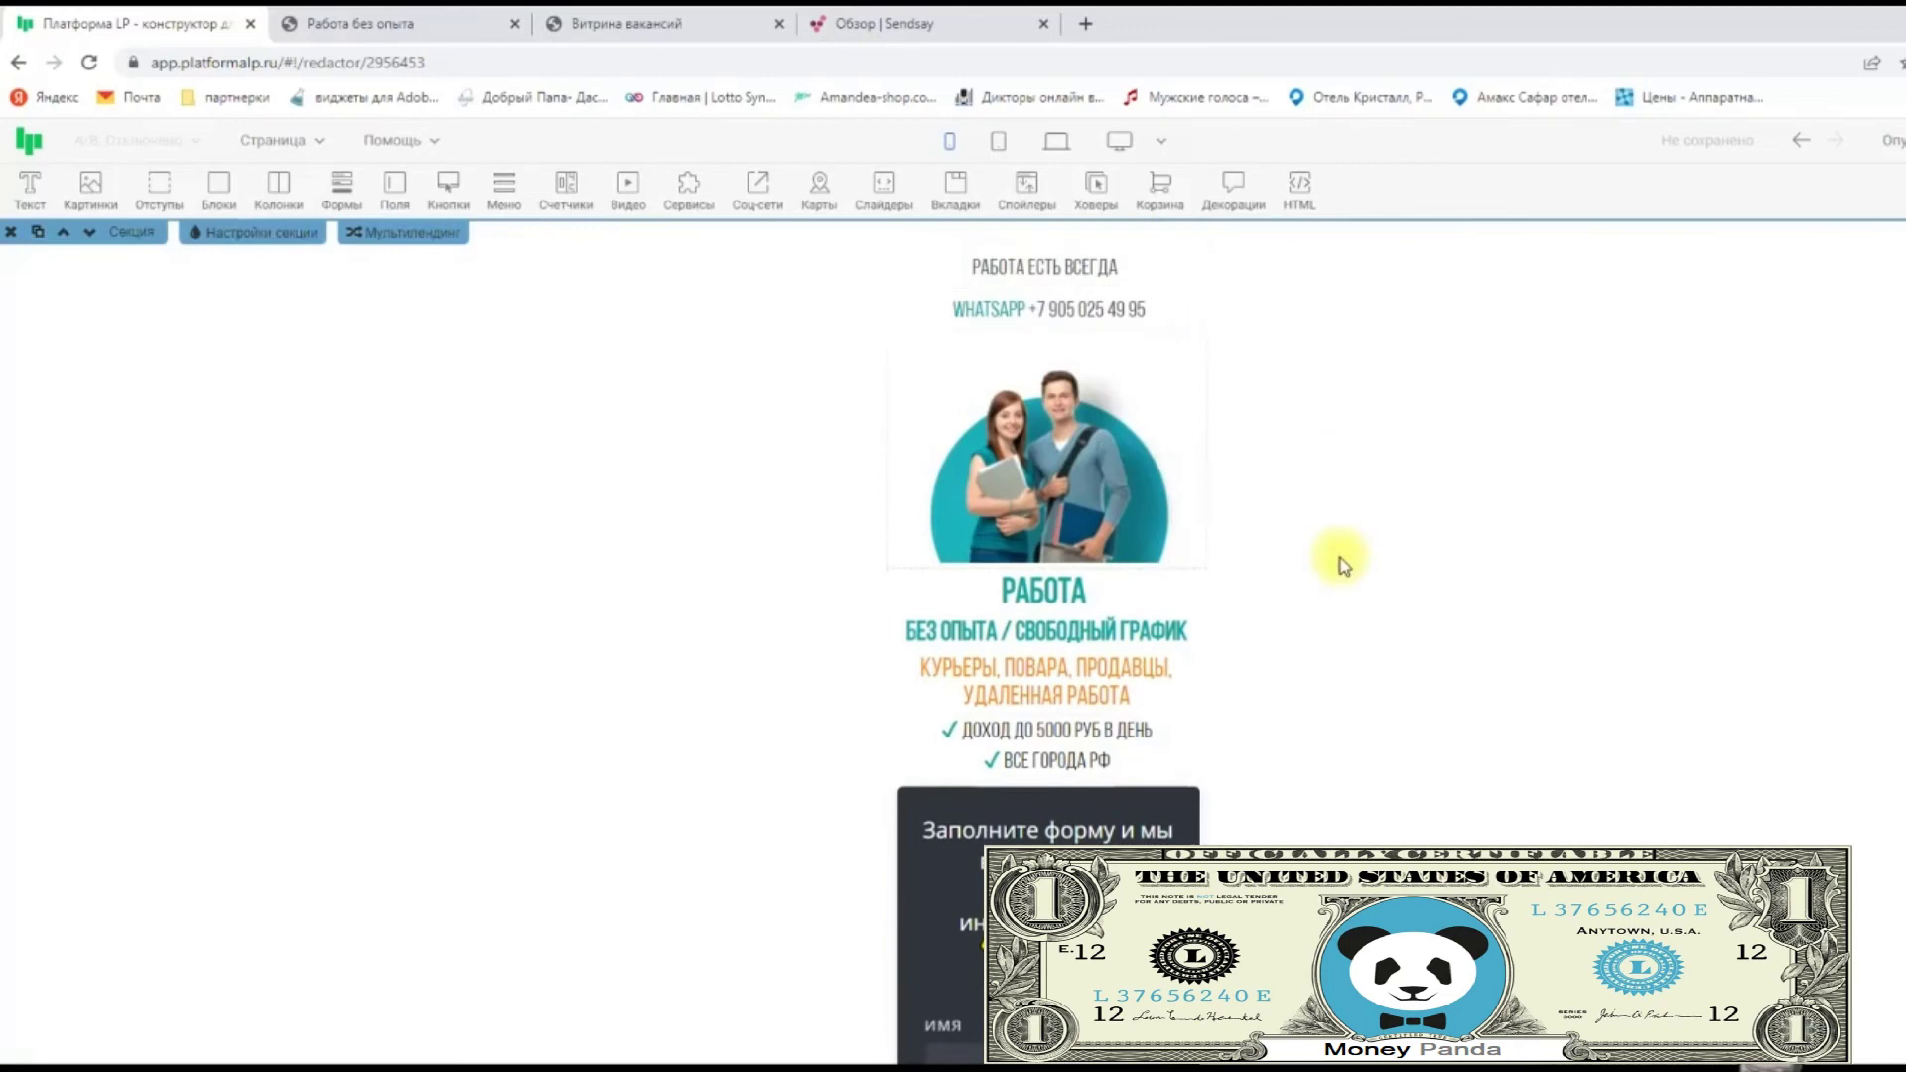
Publish the page, dismiss the publication confirmation, and view the live signup form on selloptom.ru.
click(1889, 149)
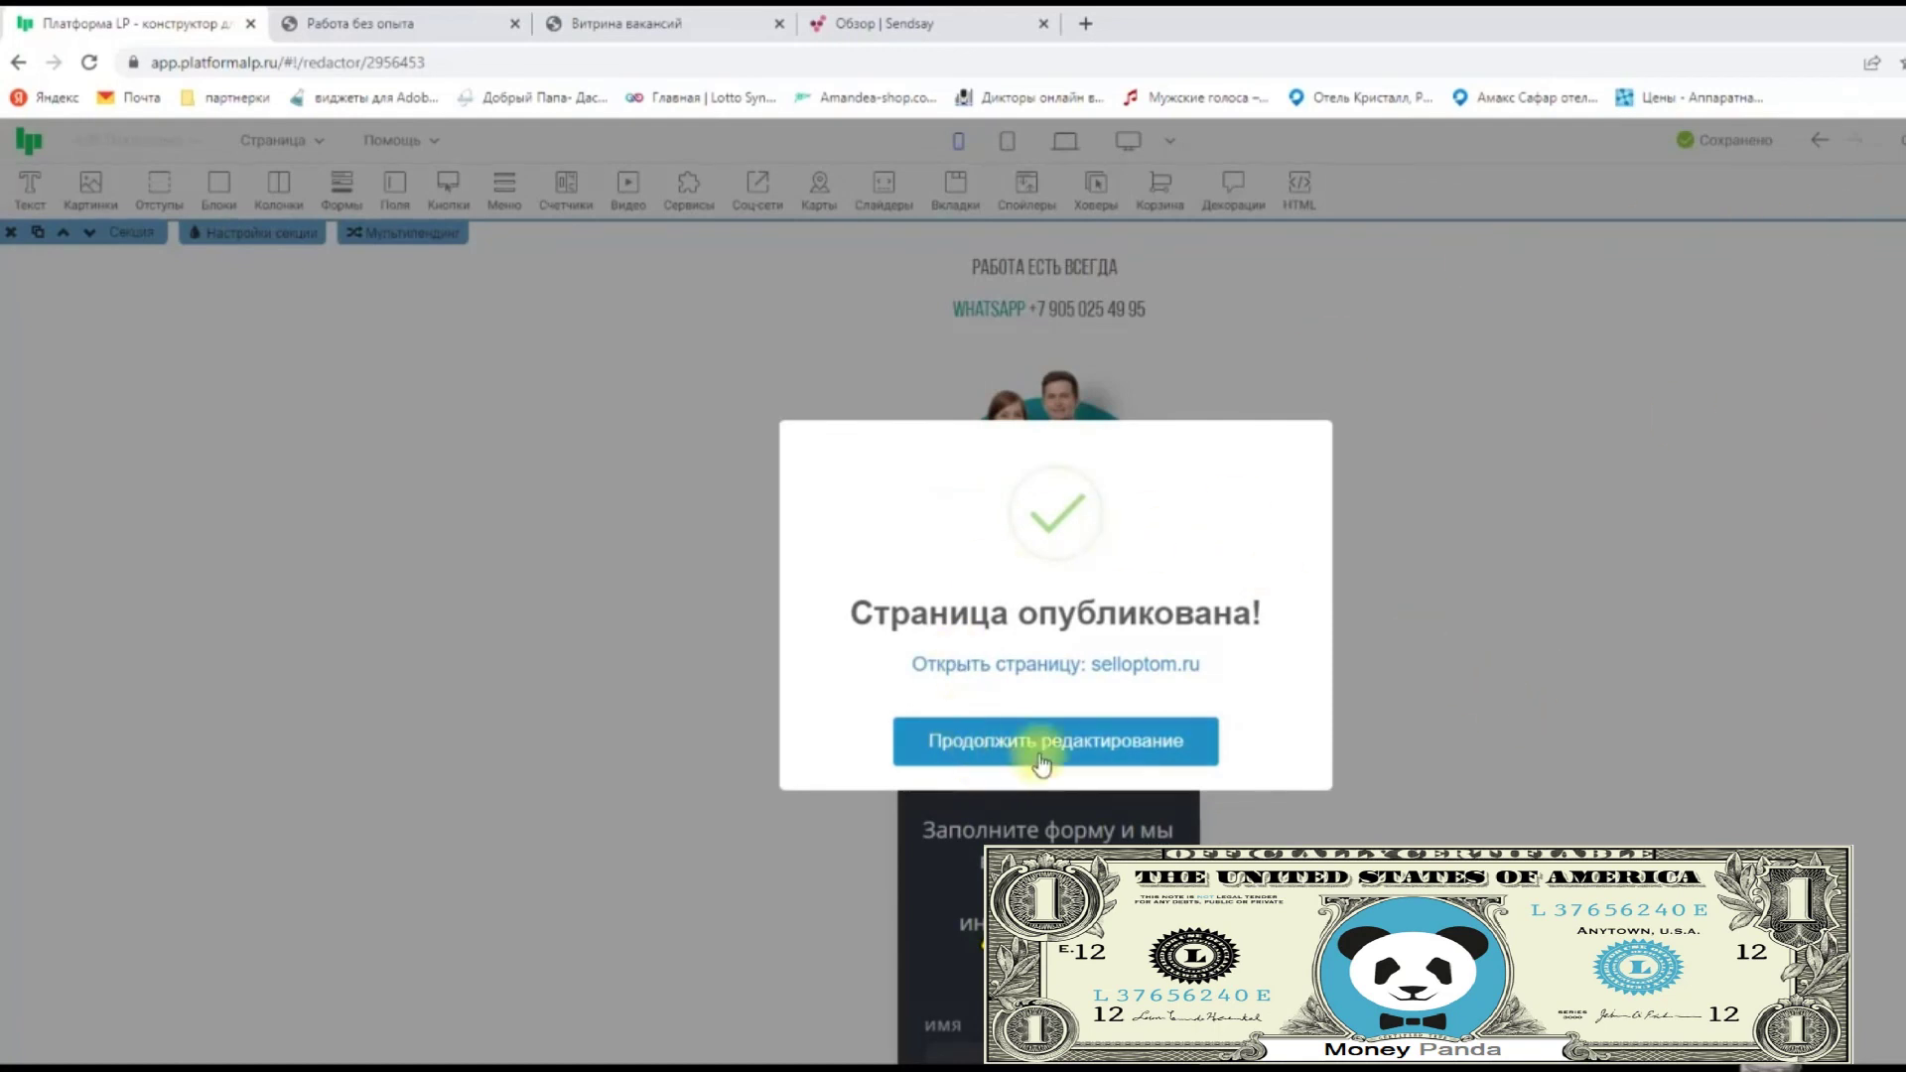
click(1095, 757)
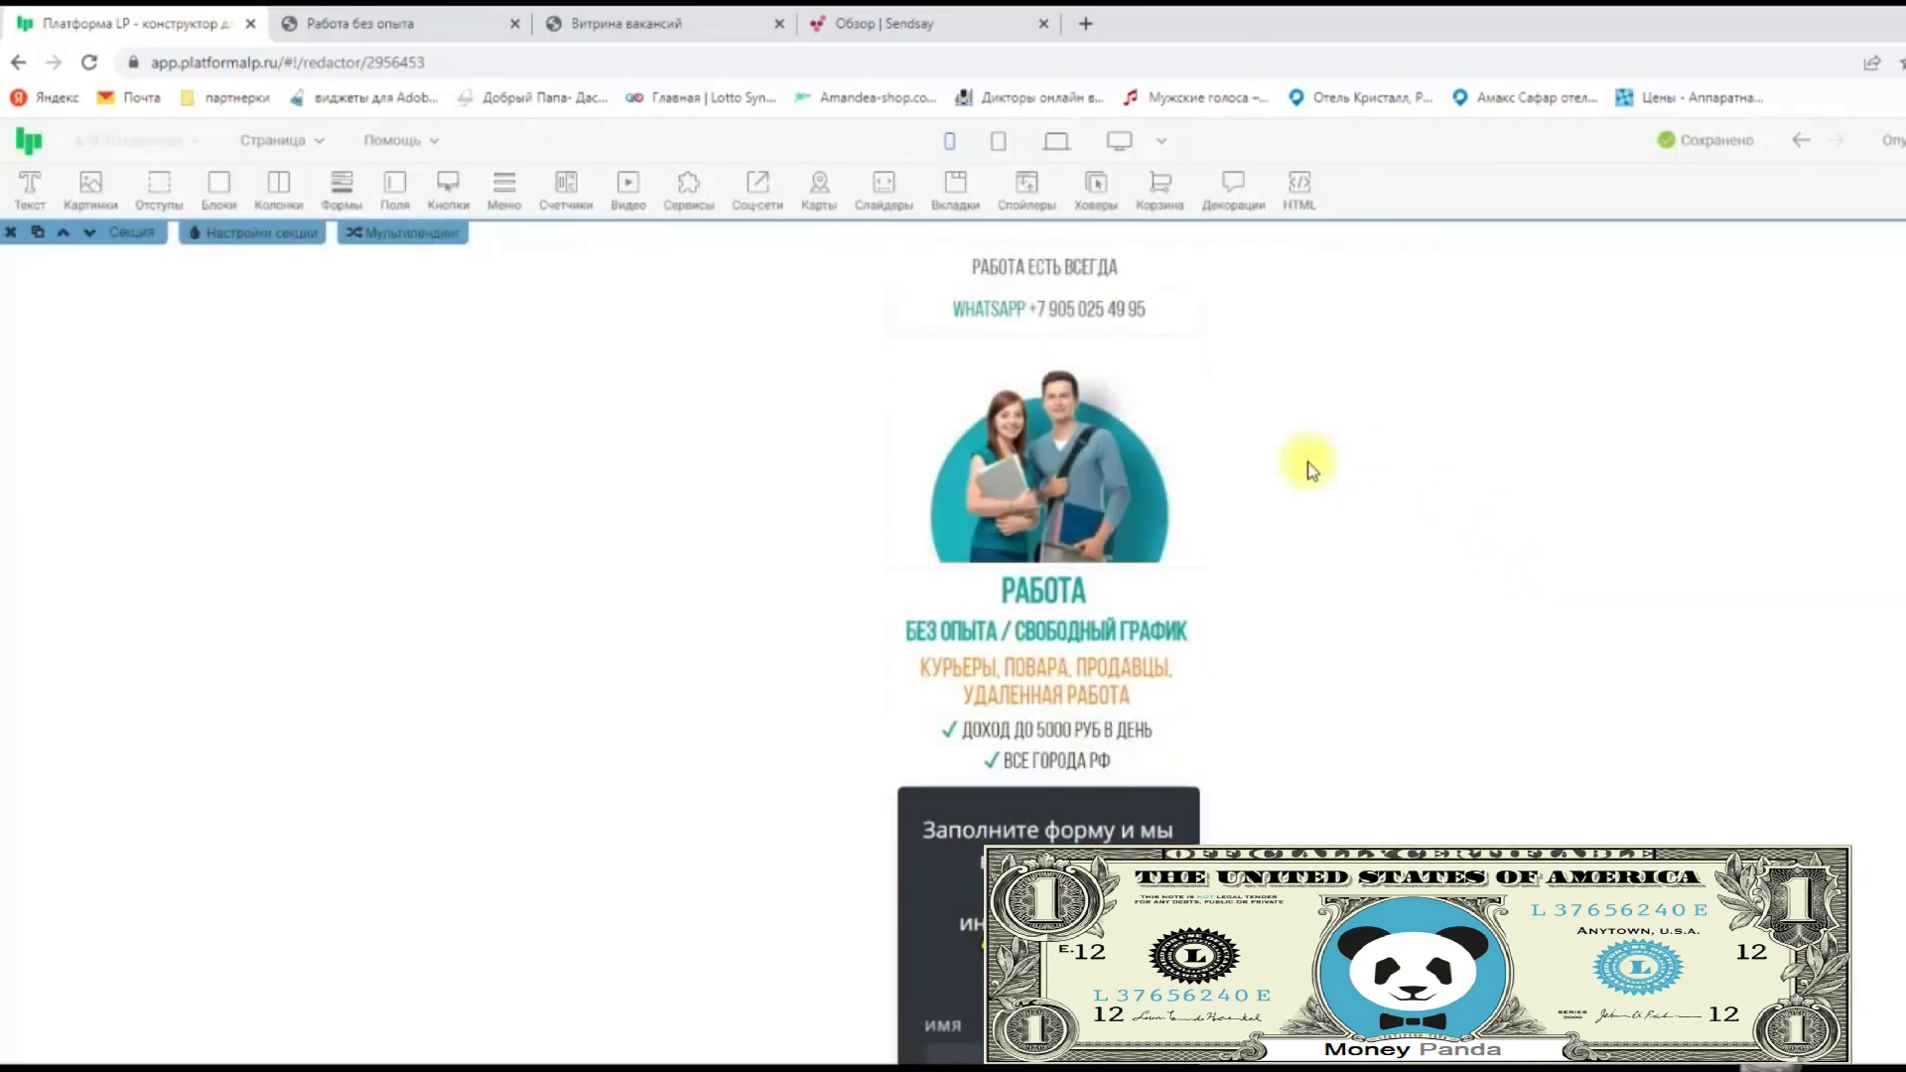
click(358, 23)
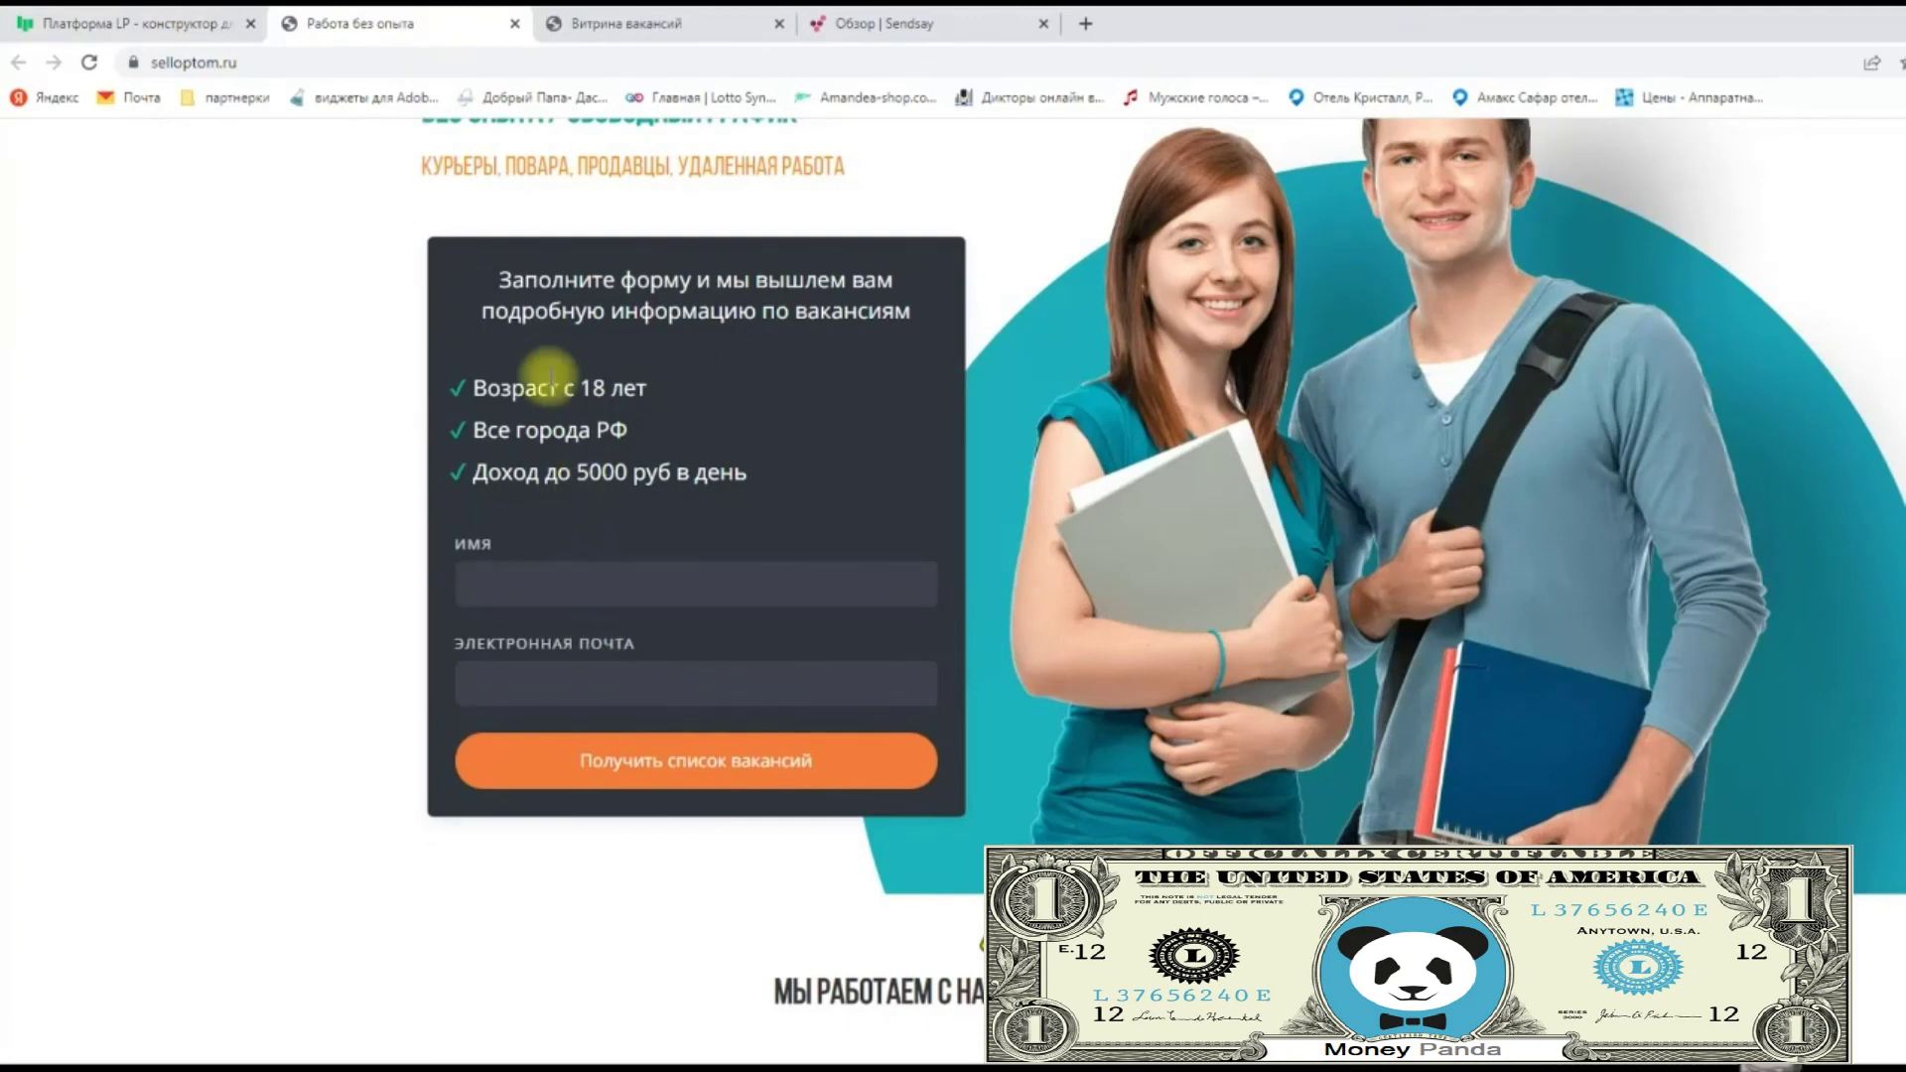
Switch to Sendsay, look through the full subscriber list with its creation dates, and return to the published landing page.
click(901, 30)
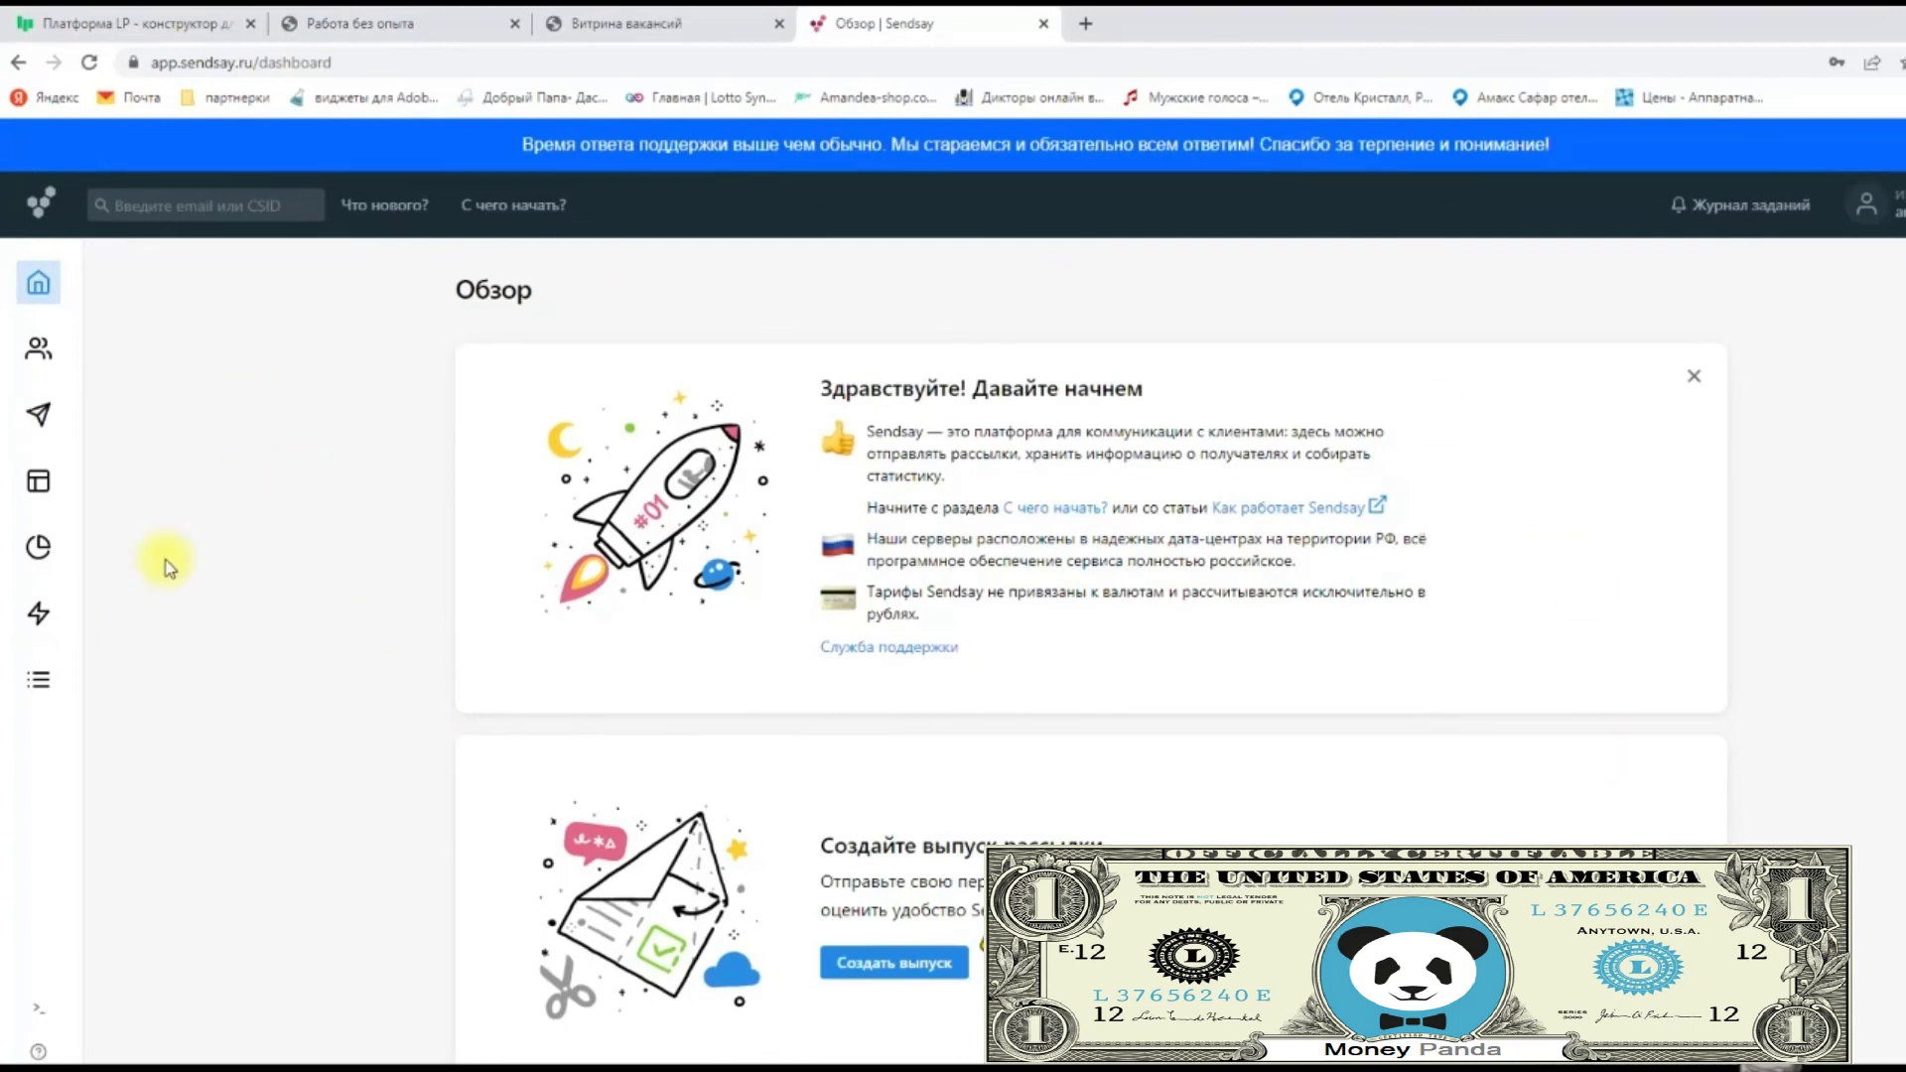
click(36, 349)
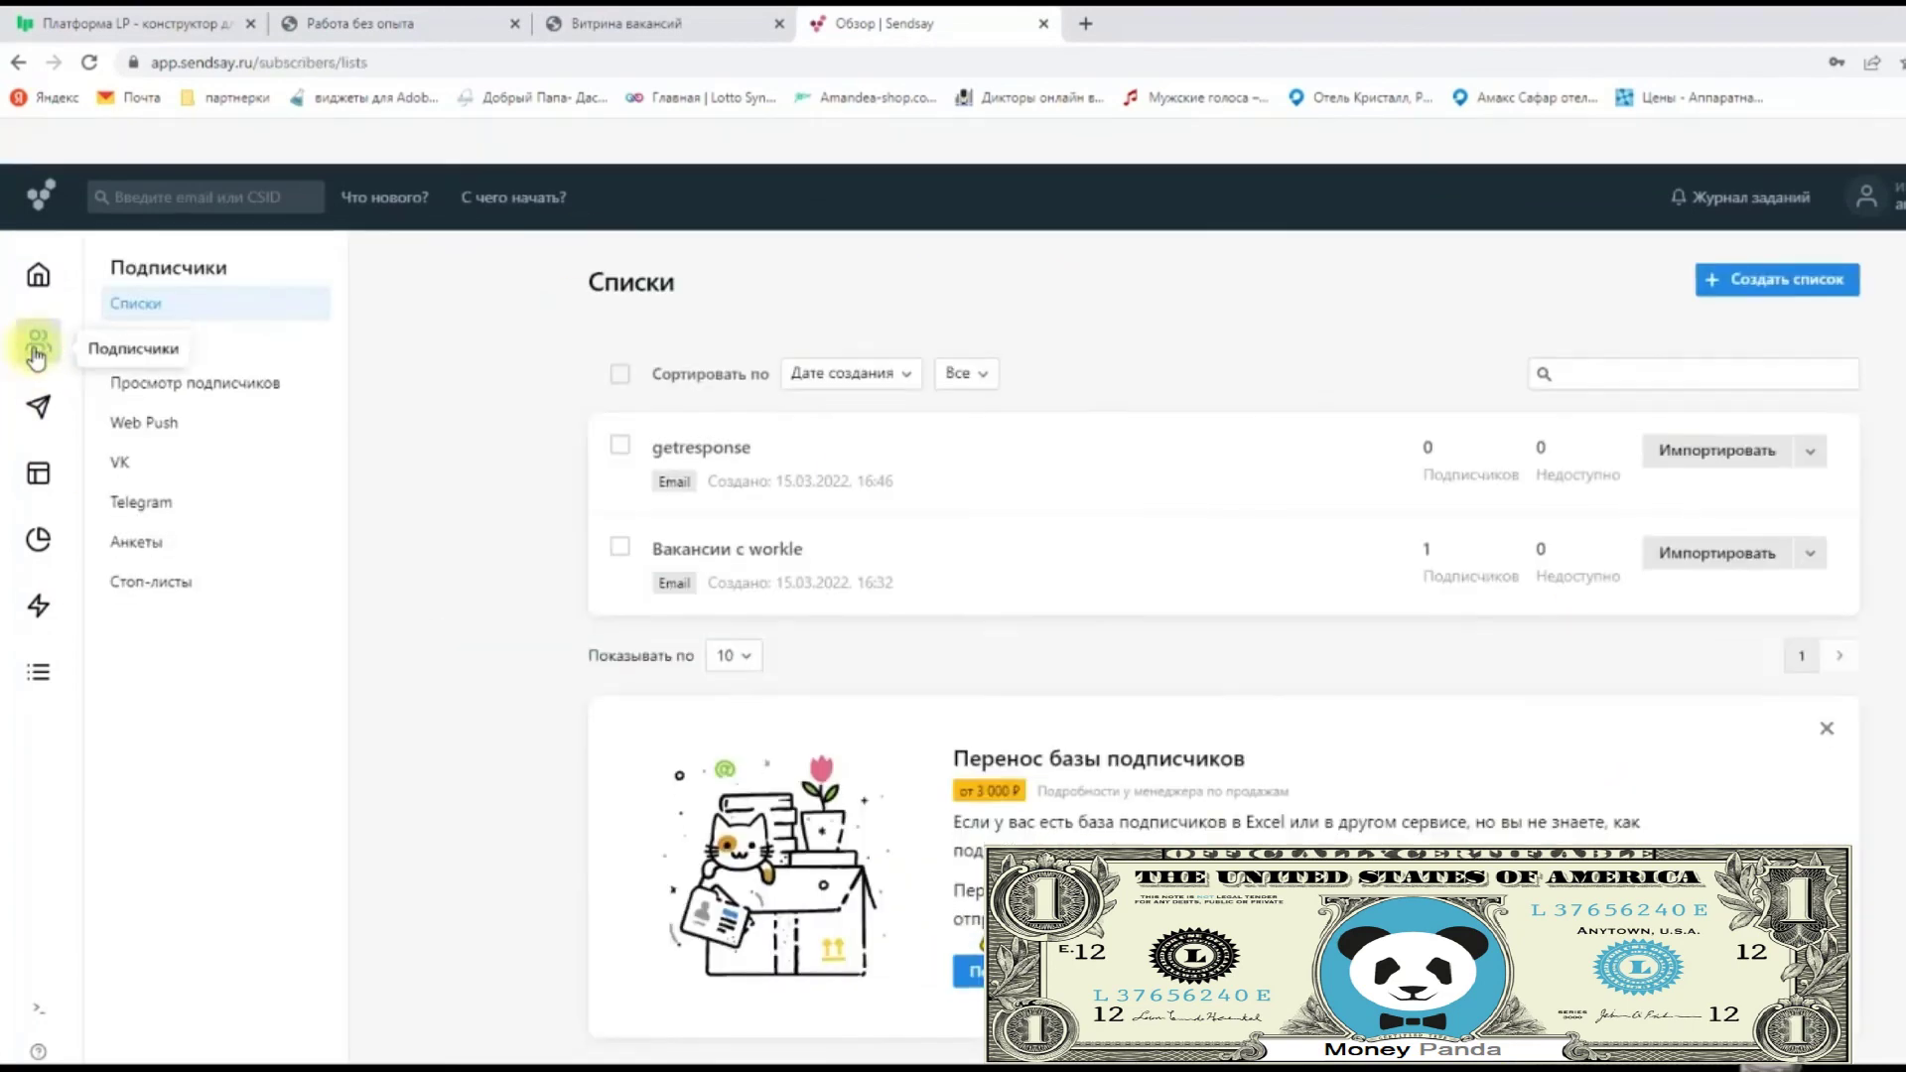
click(257, 340)
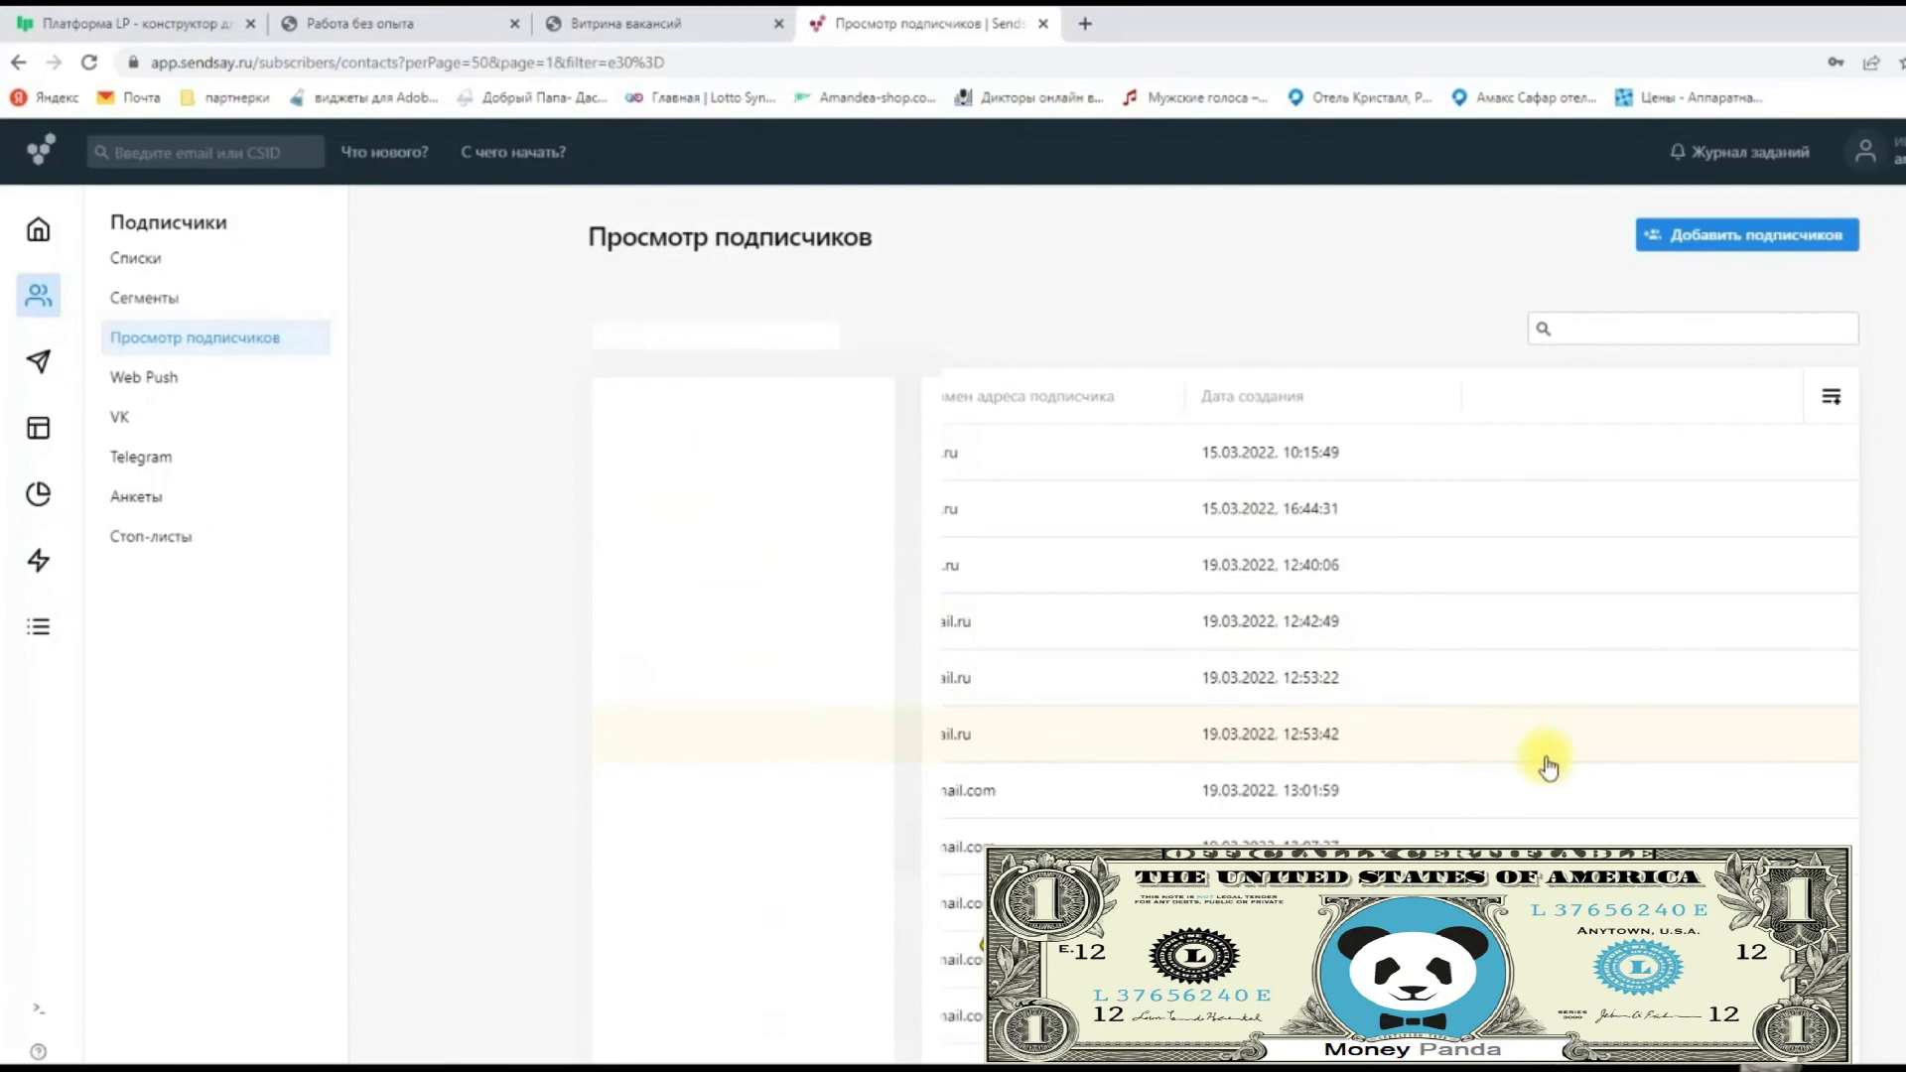
scroll(1549, 766, down, 3)
scroll(1549, 766, up, 3)
scroll(1549, 767, down, 3)
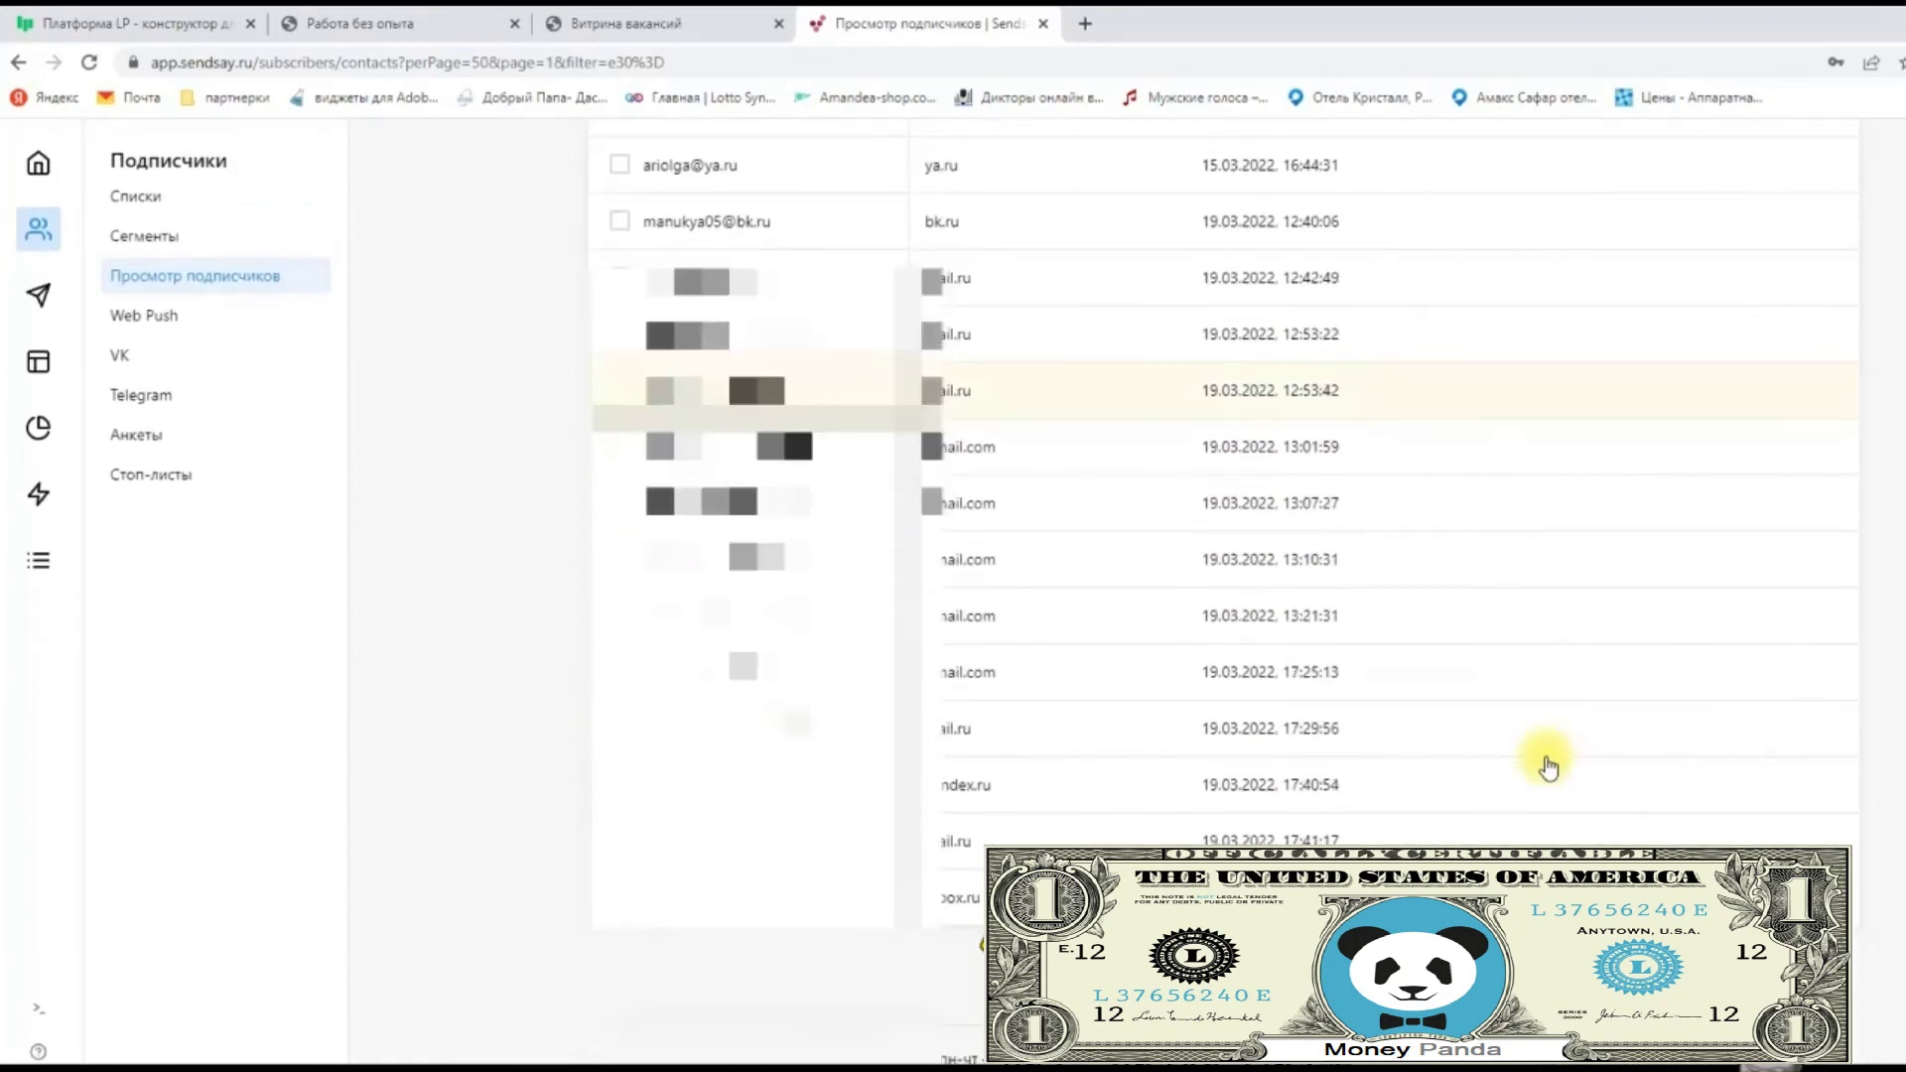
scroll(1547, 762, up, 3)
key(ctrl+2)
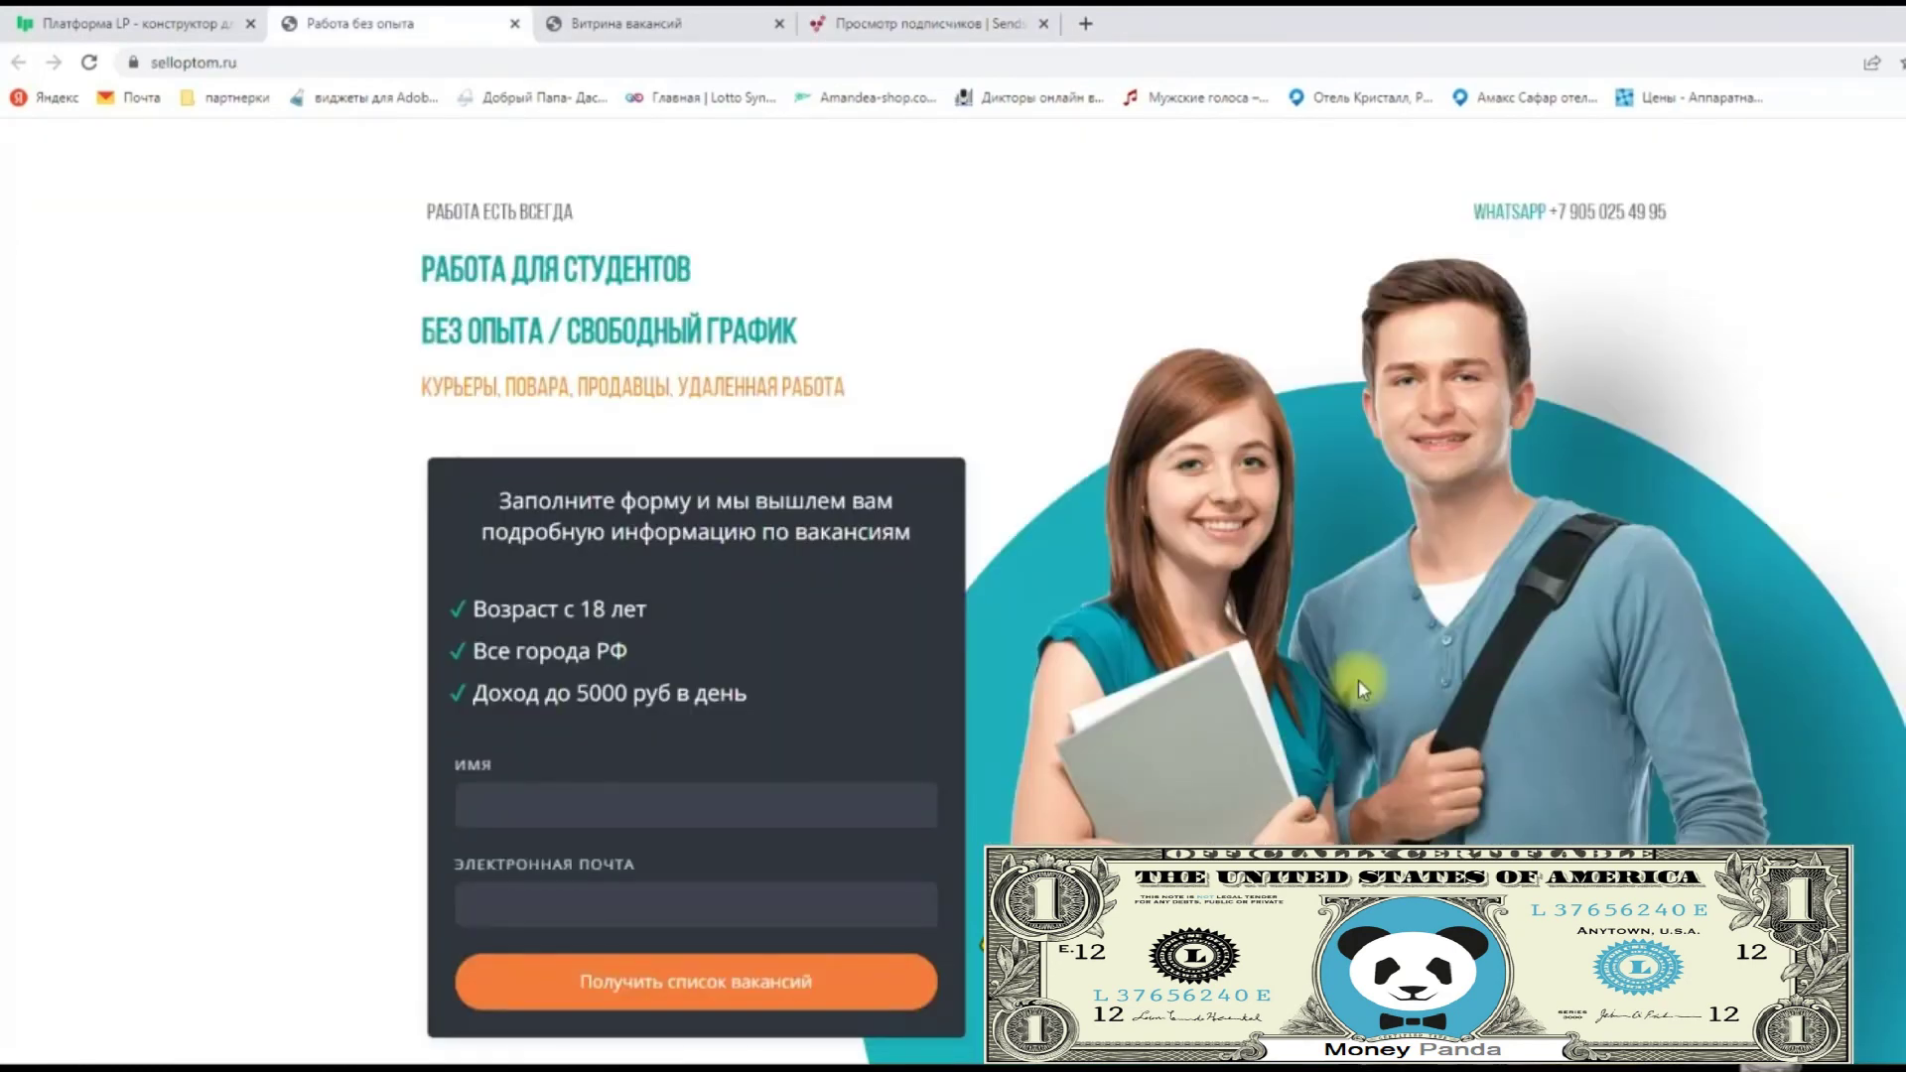